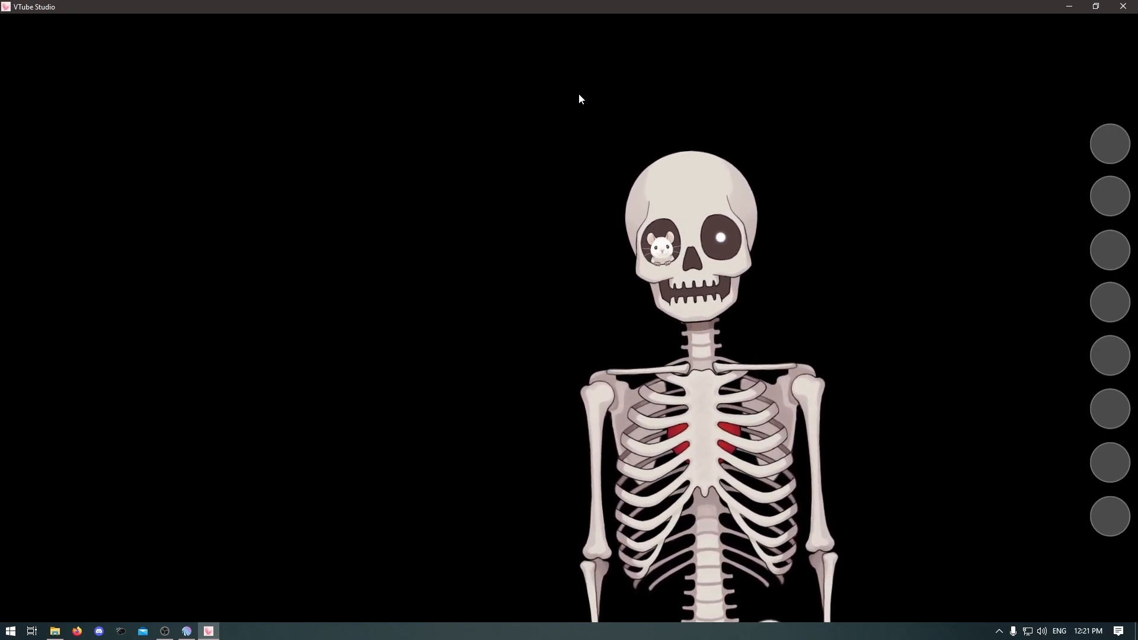
Switch to Mix It Up and open the VTube Studio connection settings among its services.
left_click(182, 633)
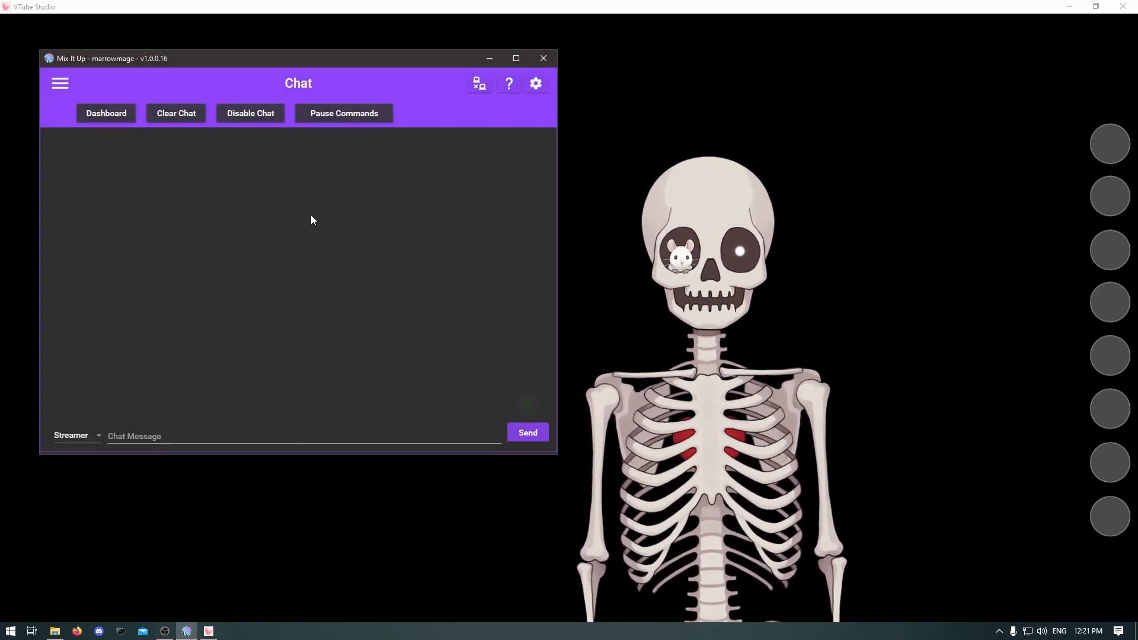
left_click(61, 84)
left_click_drag(166, 184, 163, 330)
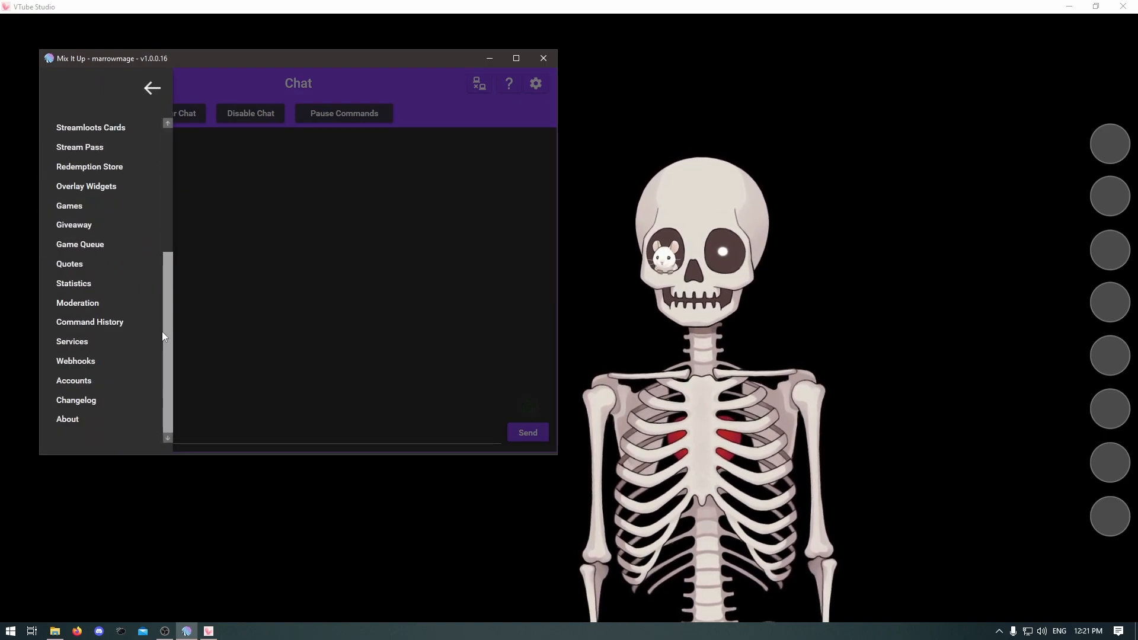
left_click(83, 343)
mouse_move(538, 281)
left_mouse_down()
mouse_move(540, 213)
mouse_move(539, 283)
left_mouse_up()
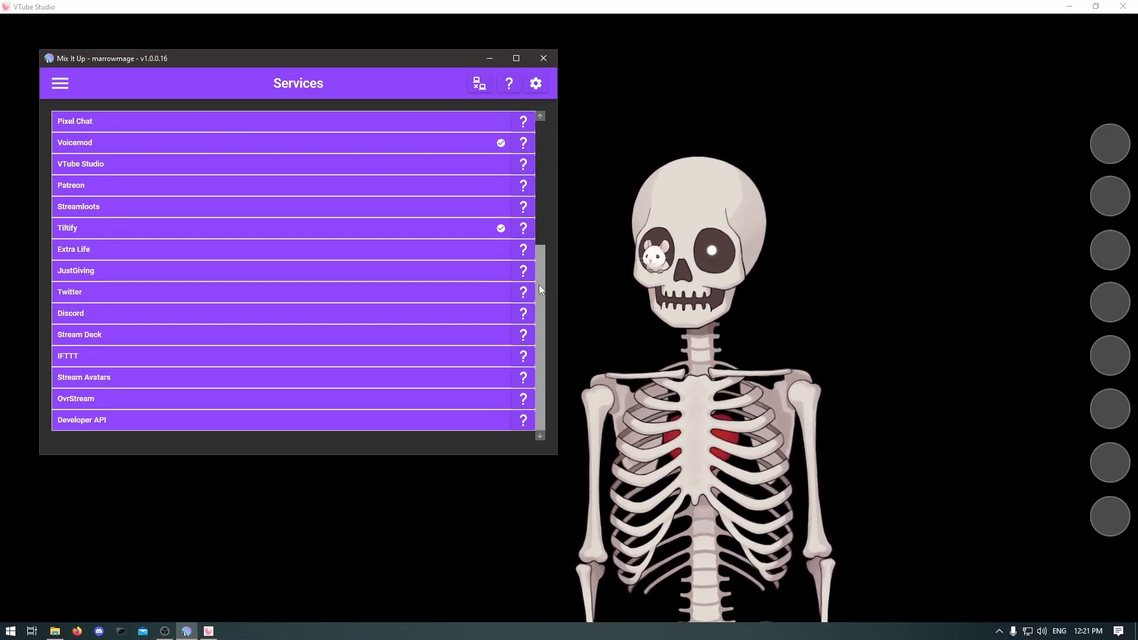
scroll(539, 286, "up", 1)
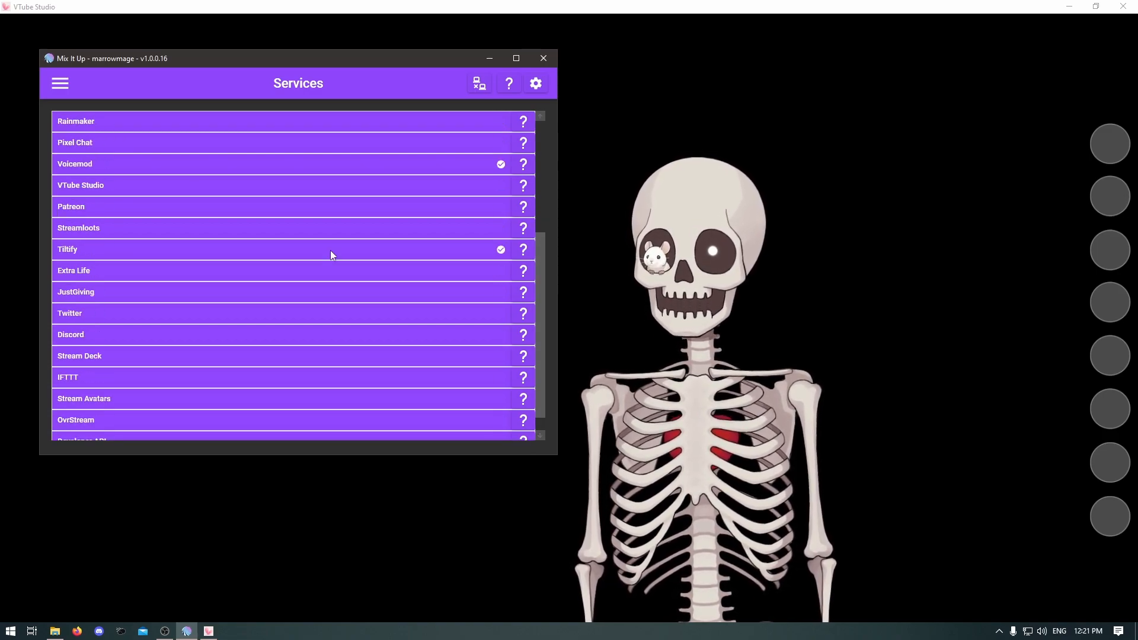
left_click(131, 184)
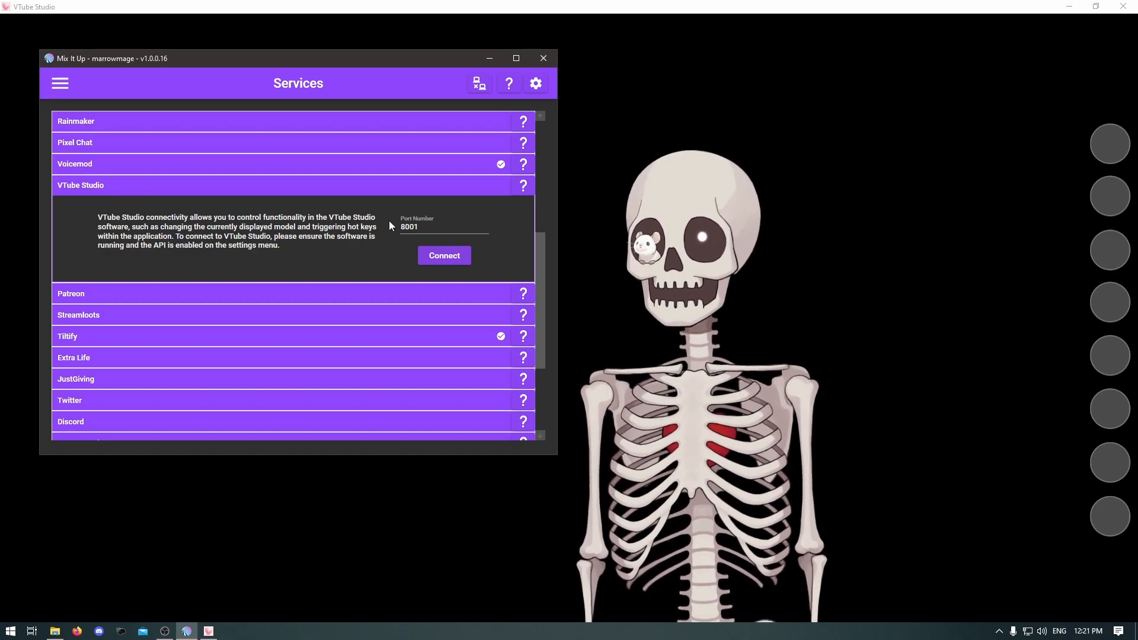
Compare the port number in Mix It Up with the API port in VTube Studio's plugin settings.
double_click(409, 227)
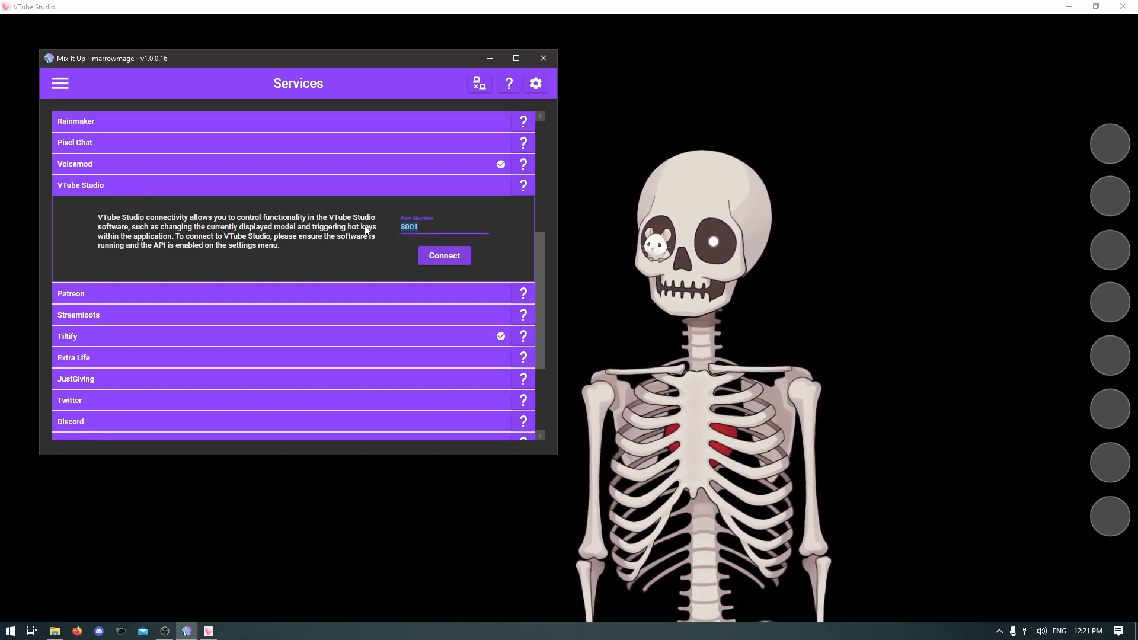
left_click(387, 234)
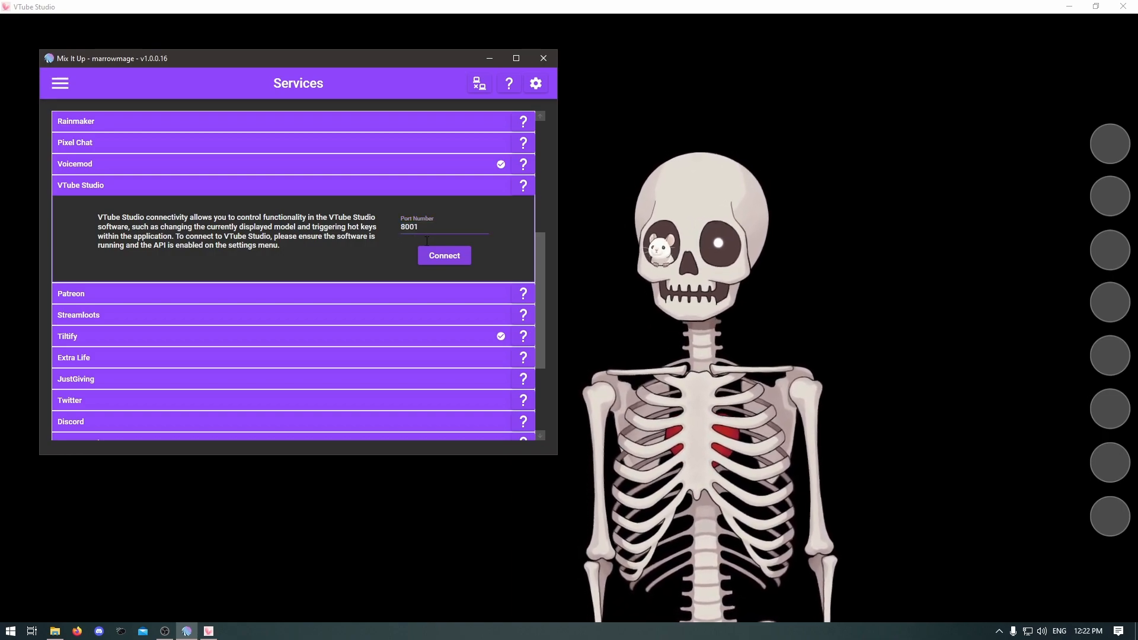
left_click(678, 110)
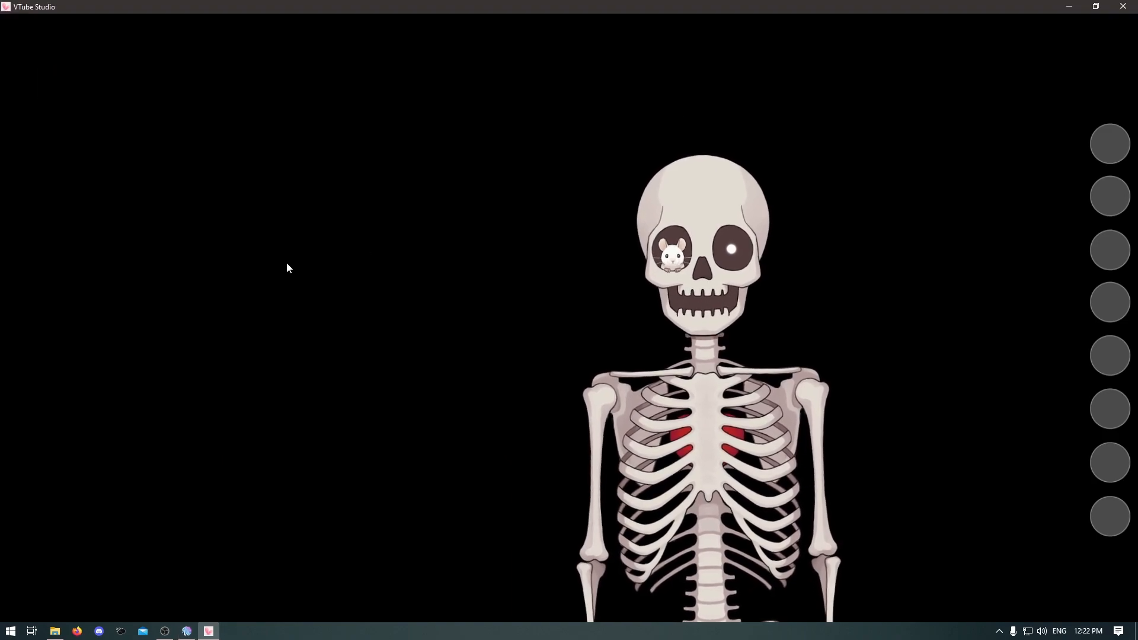
double_click(286, 262)
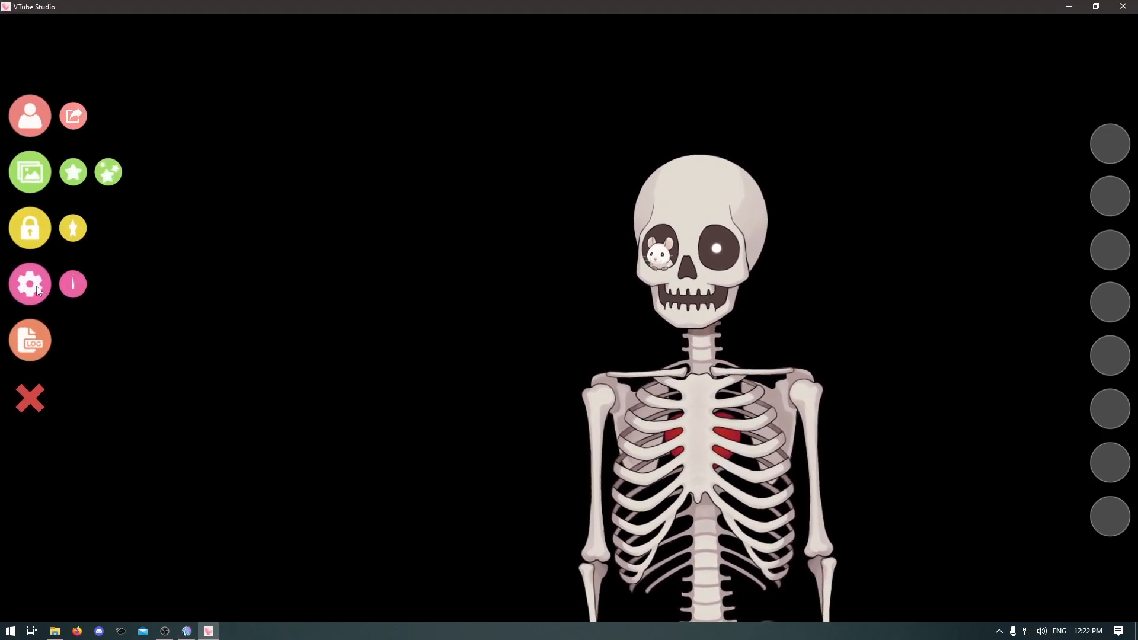
left_click(41, 286)
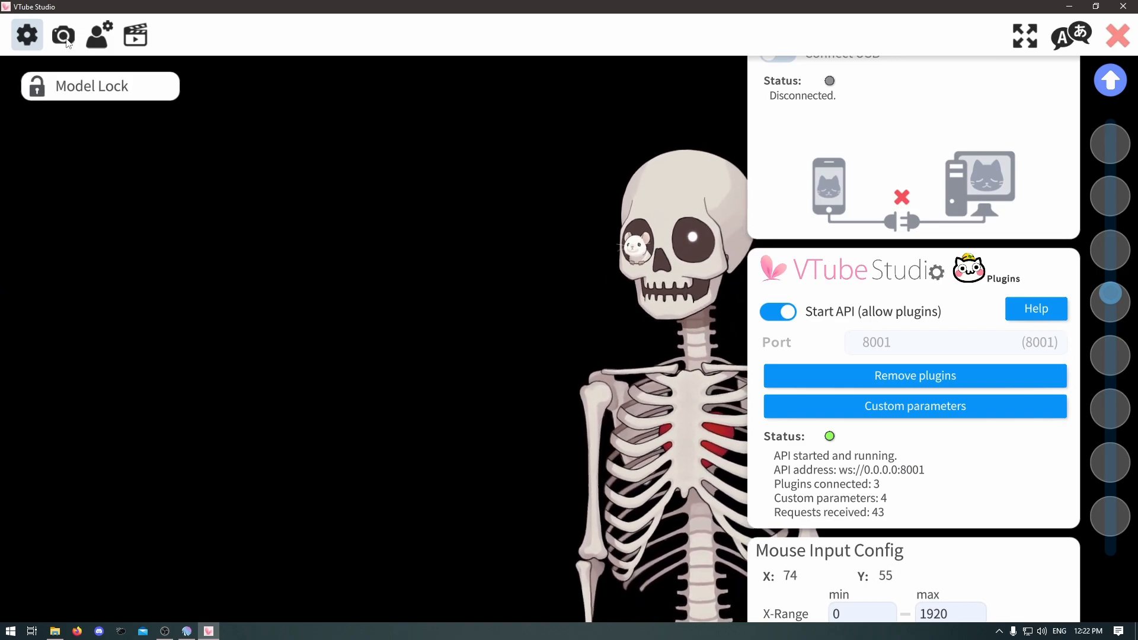
mouse_move(1110, 293)
left_mouse_down()
mouse_move(1110, 175)
mouse_move(1123, 254)
mouse_move(1111, 288)
left_mouse_up()
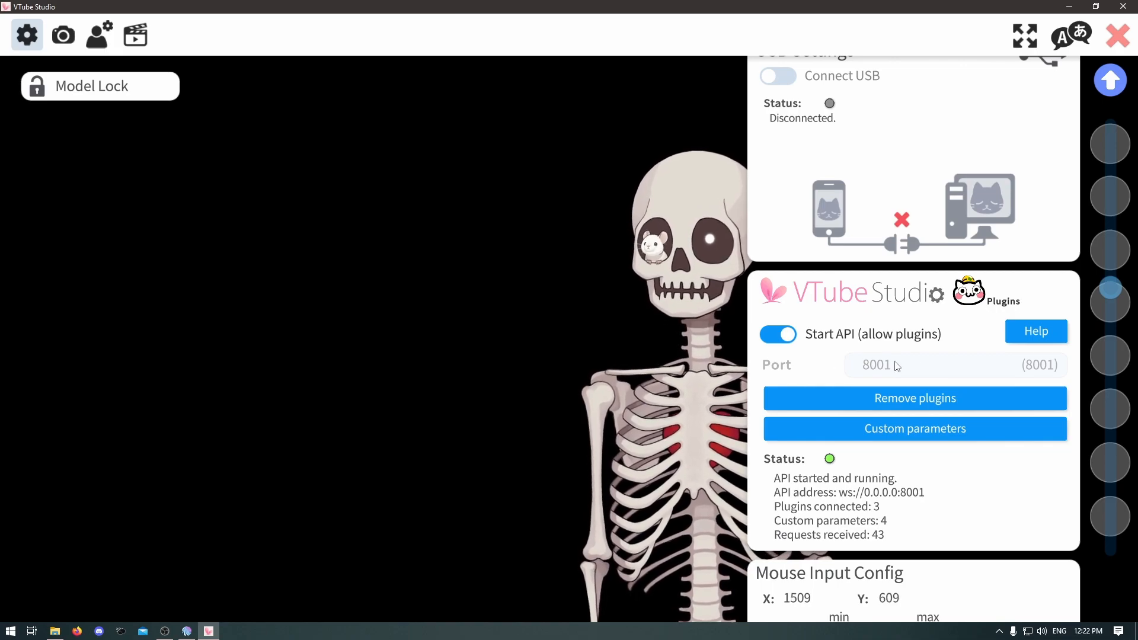
Connect Mix It Up to VTube Studio and allow the Mix It Up plugin to access the VTube Studio API.
left_click(188, 632)
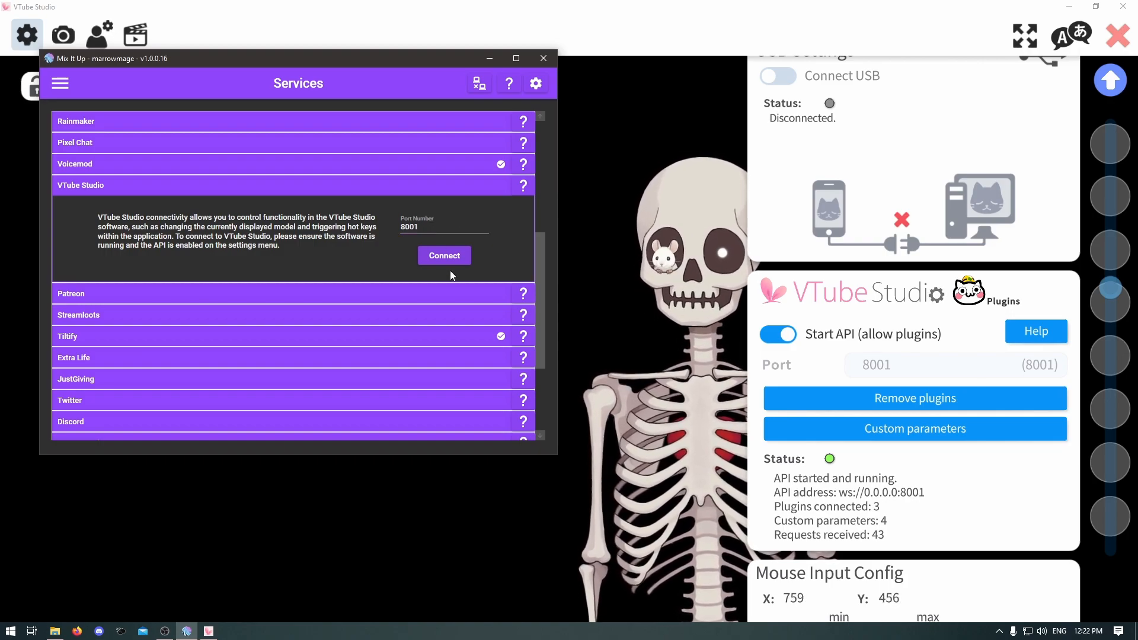
left_click(444, 256)
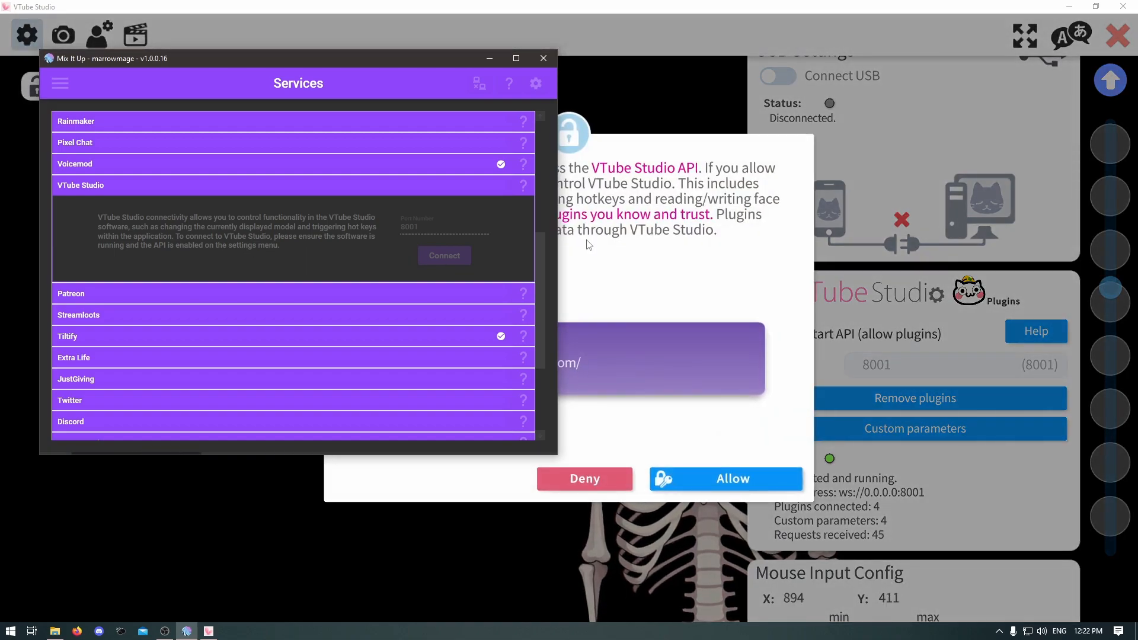
left_click(669, 238)
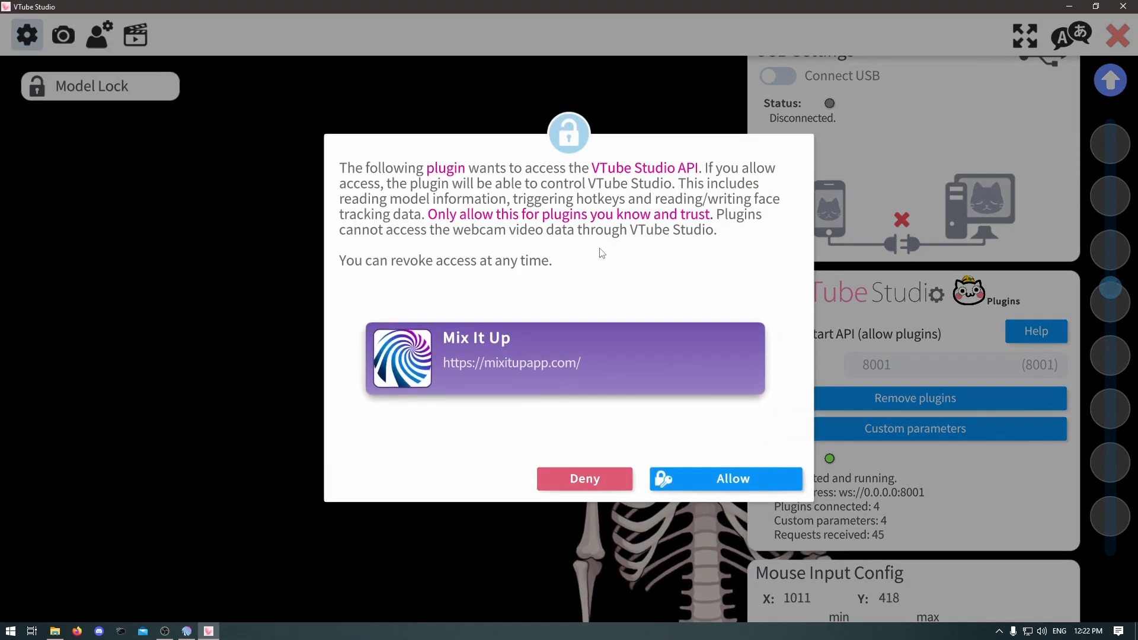
left_click(742, 484)
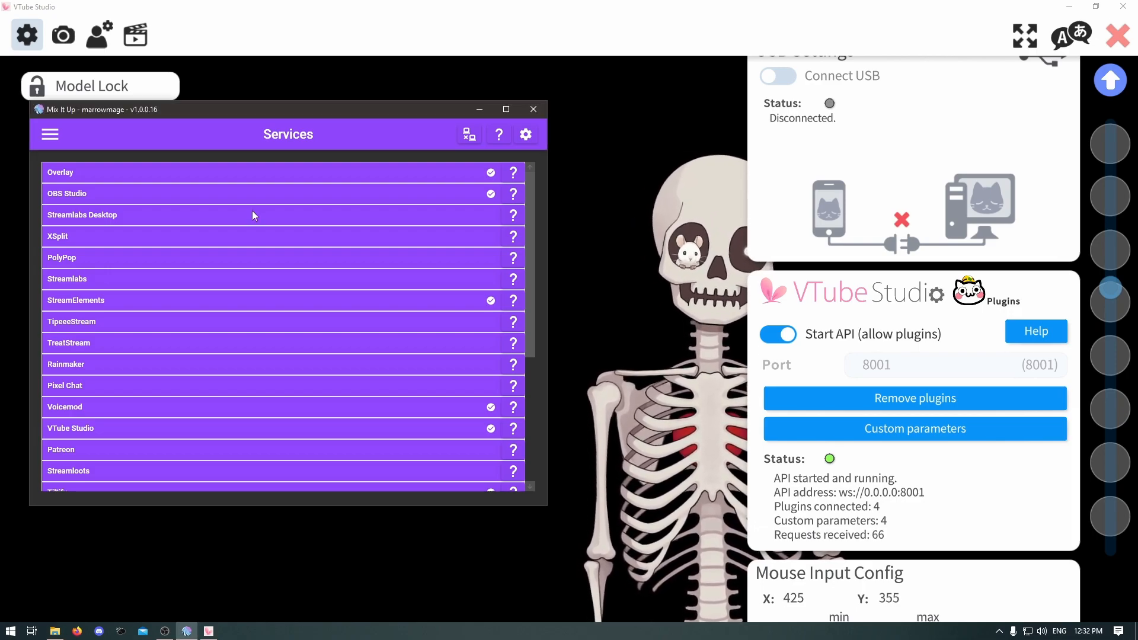
Go to the Action Groups page in Mix It Up.
left_click(50, 140)
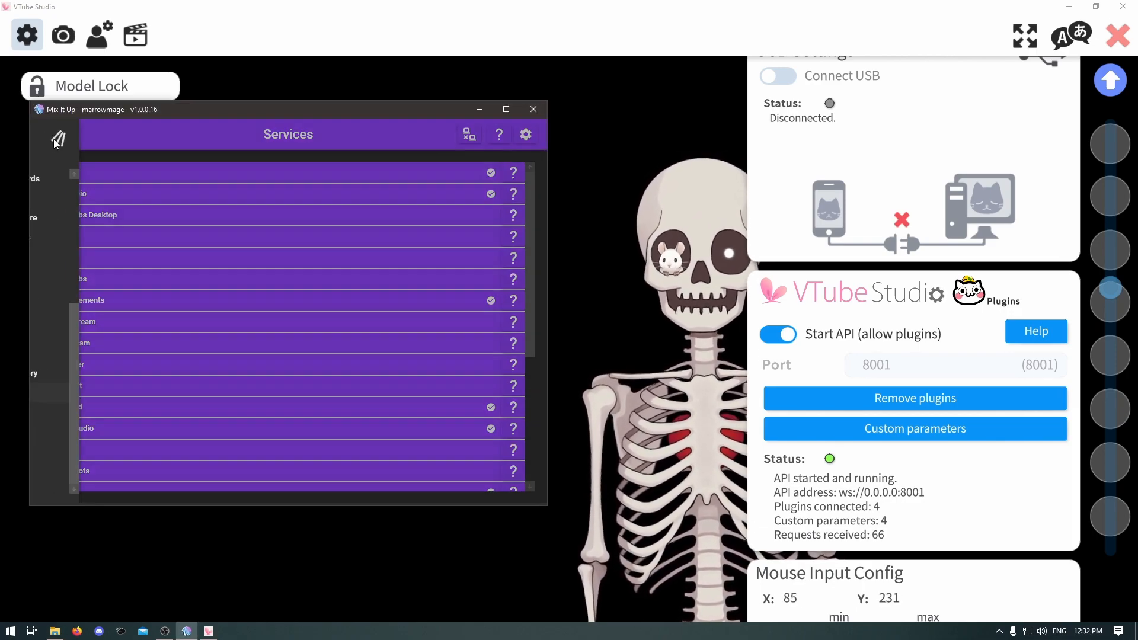
left_click_drag(154, 328, 159, 200)
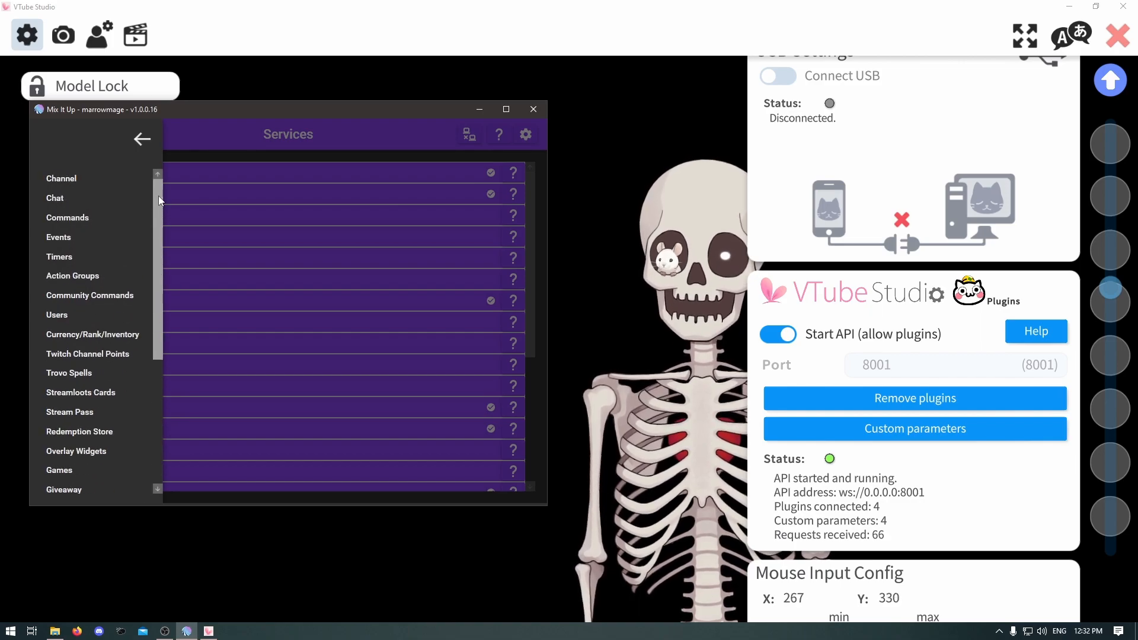
left_click(97, 273)
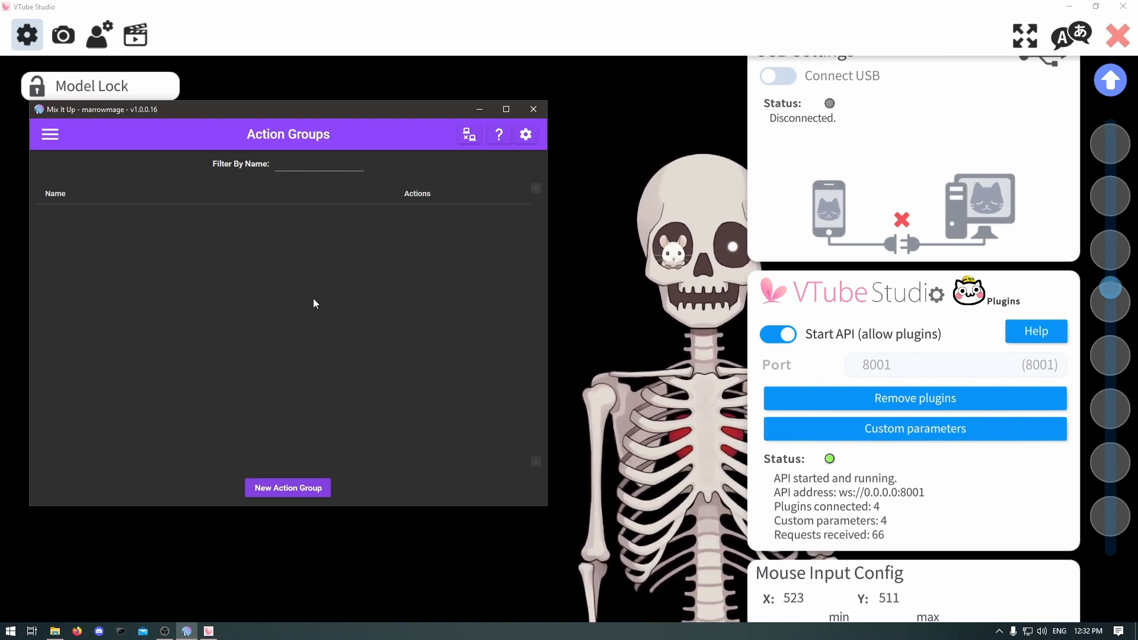
left_click(49, 134)
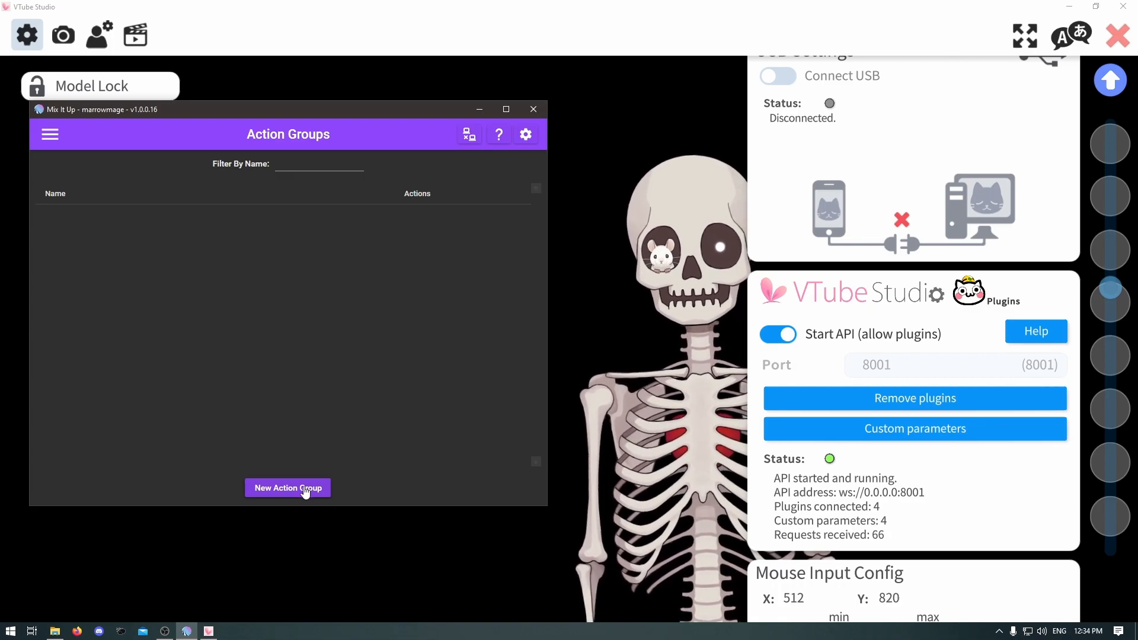
Create a new action group named "Disguise Group".
left_click(305, 492)
left_click_drag(411, 148, 172, 217)
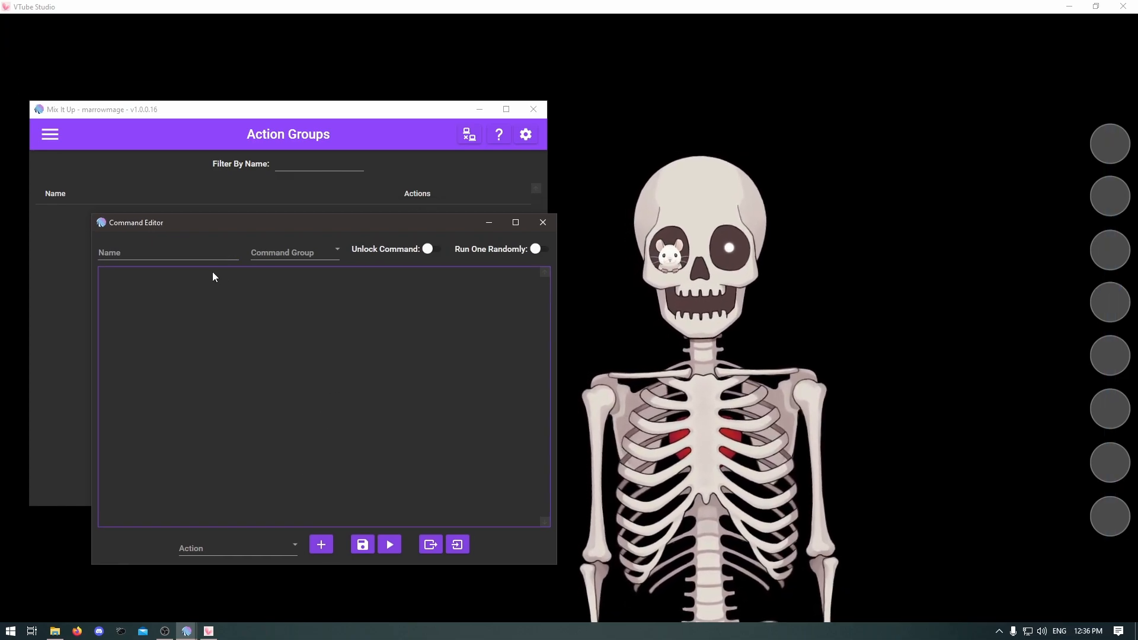
left_click(200, 256)
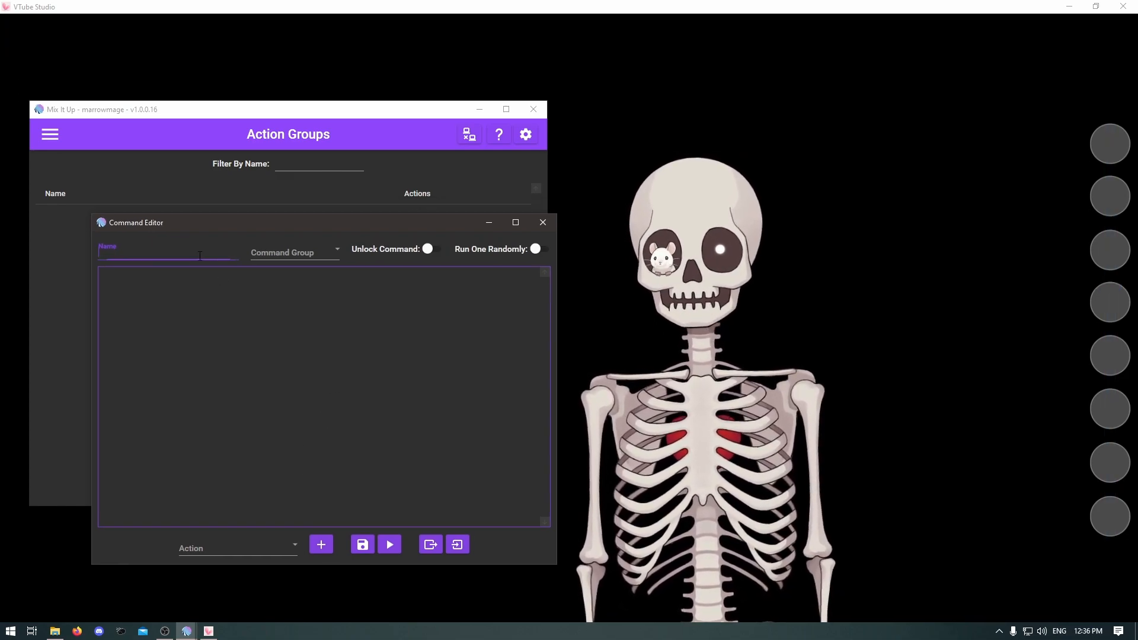
type("Disguise Group")
left_click(327, 452)
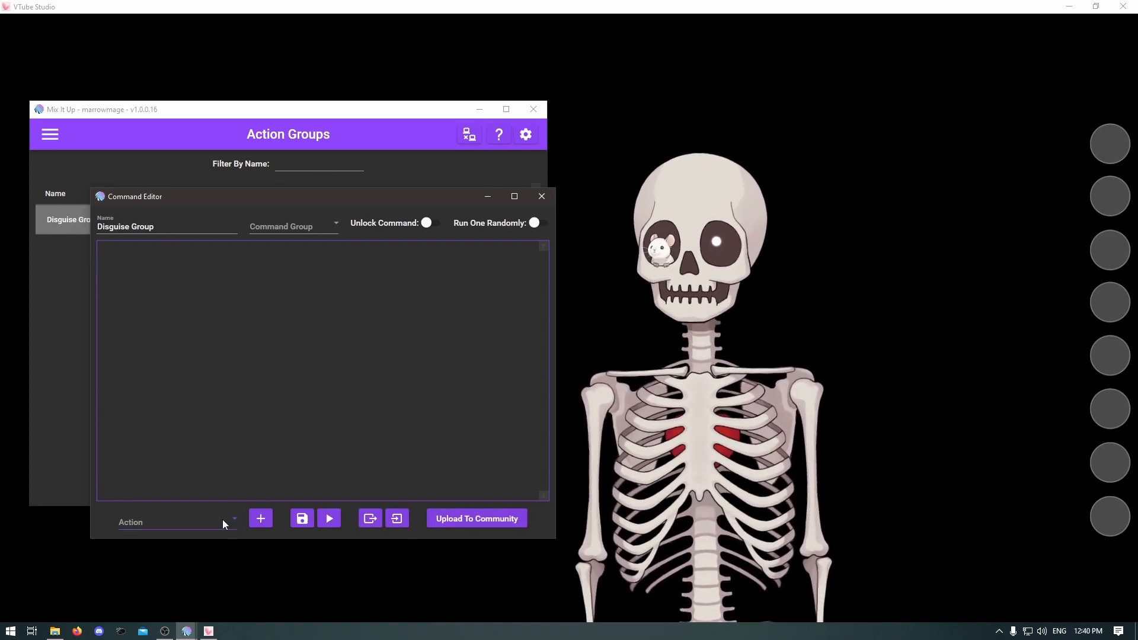
Add a VTube Studio action to the Disguise Group command.
left_click(229, 520)
scroll(249, 457, "down", 1)
left_click_drag(264, 391, 266, 457)
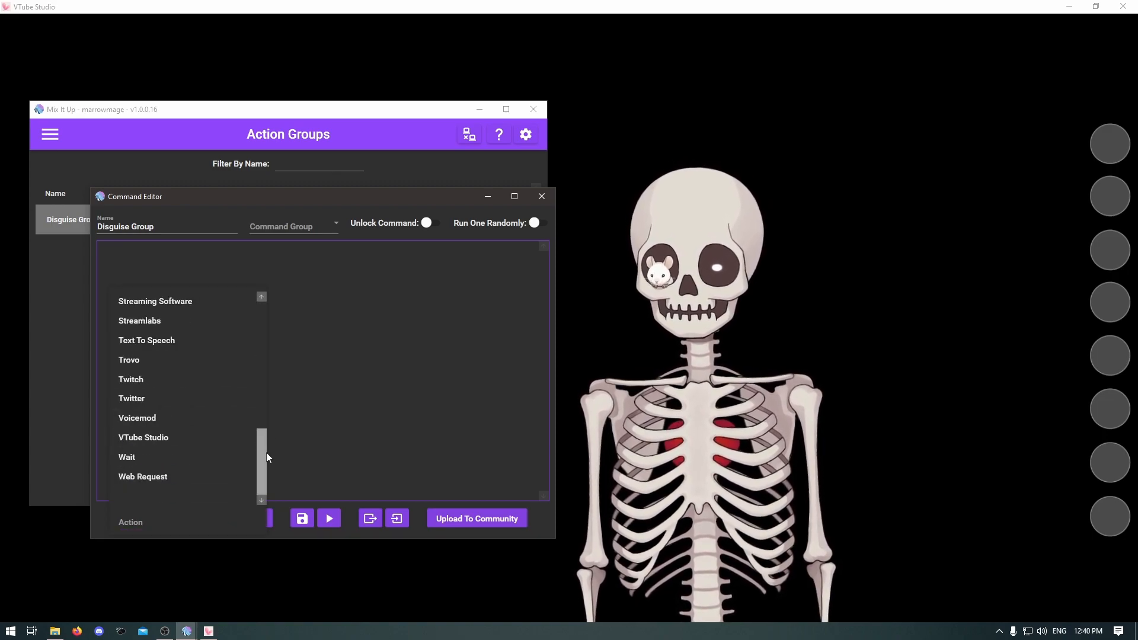
left_click(180, 437)
left_click(260, 520)
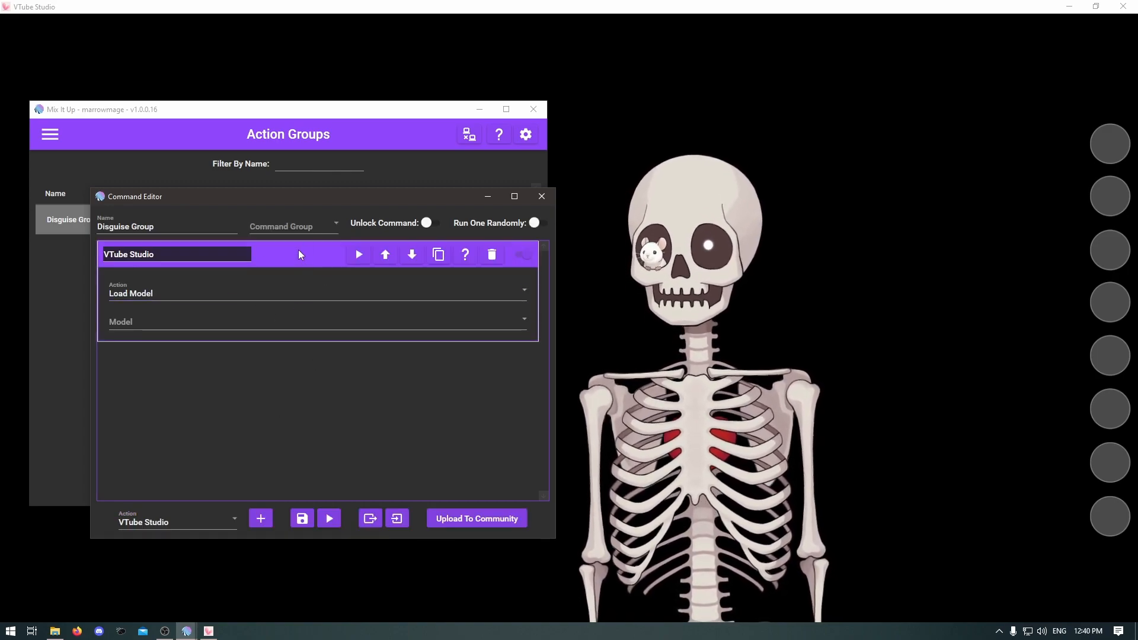
Set the VTube Studio action to Run Hot Key for the gaikotu model and save the action group.
left_click(226, 296)
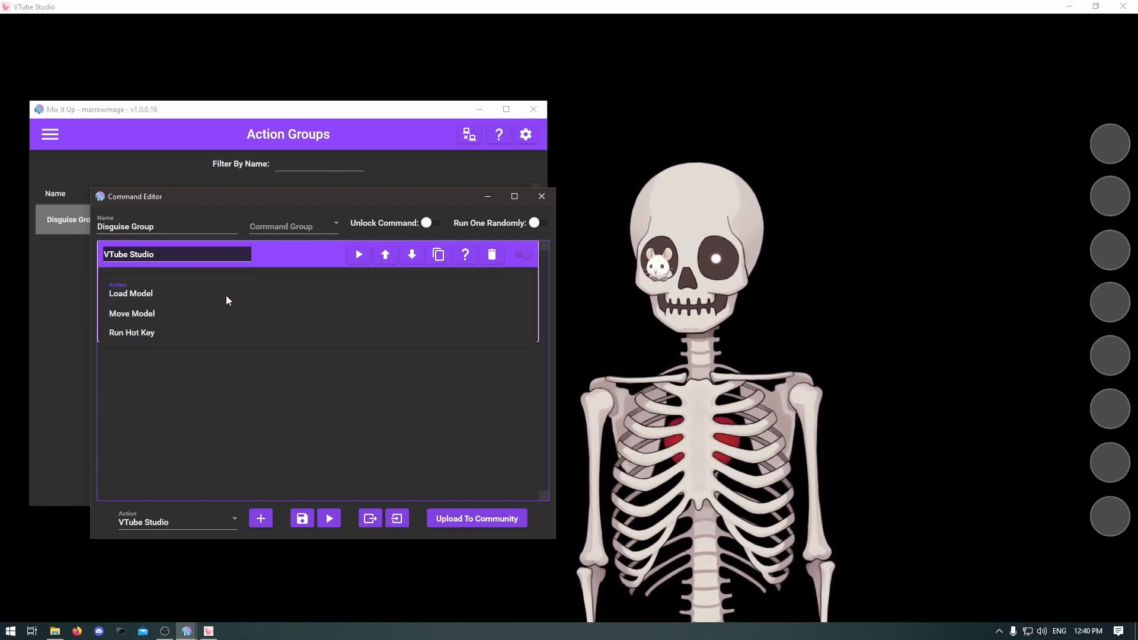
left_click(145, 335)
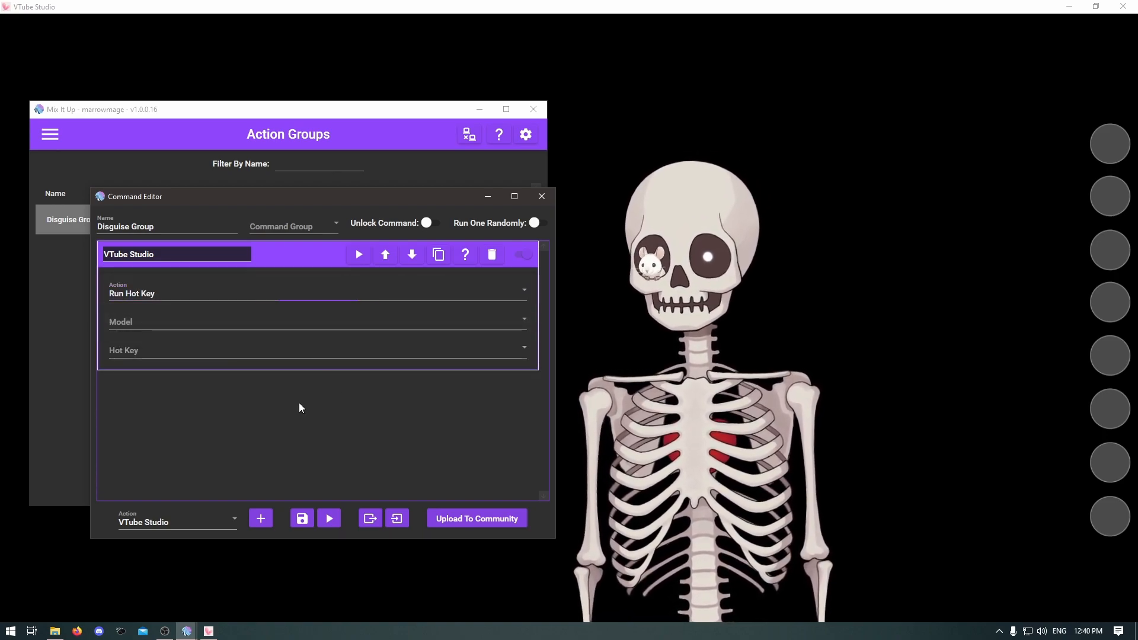
left_click(513, 323)
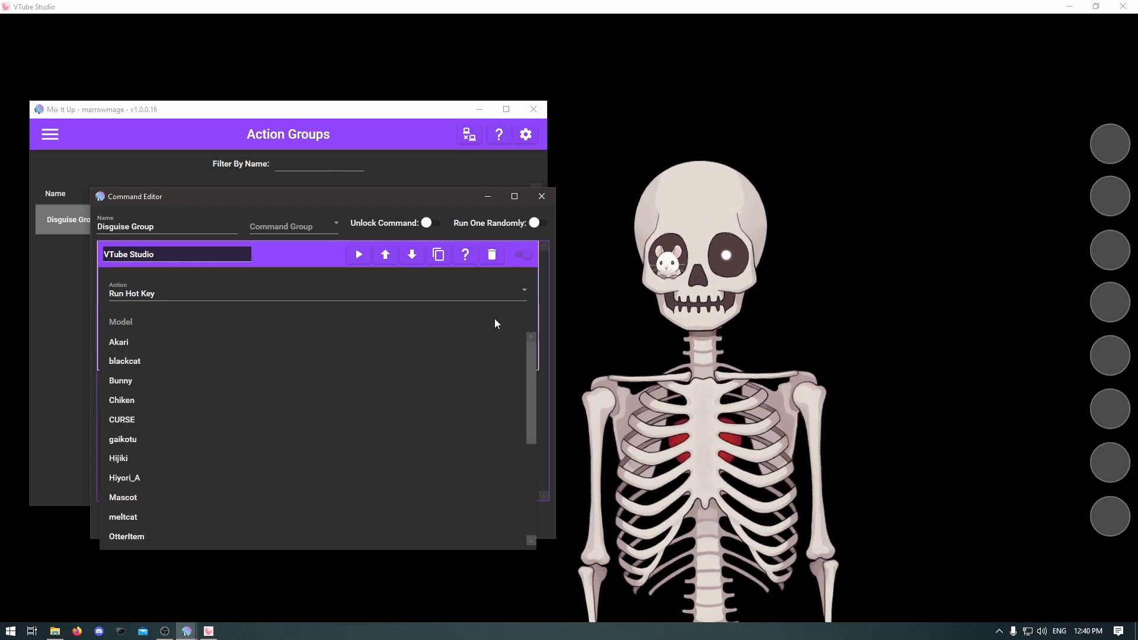
left_click(158, 445)
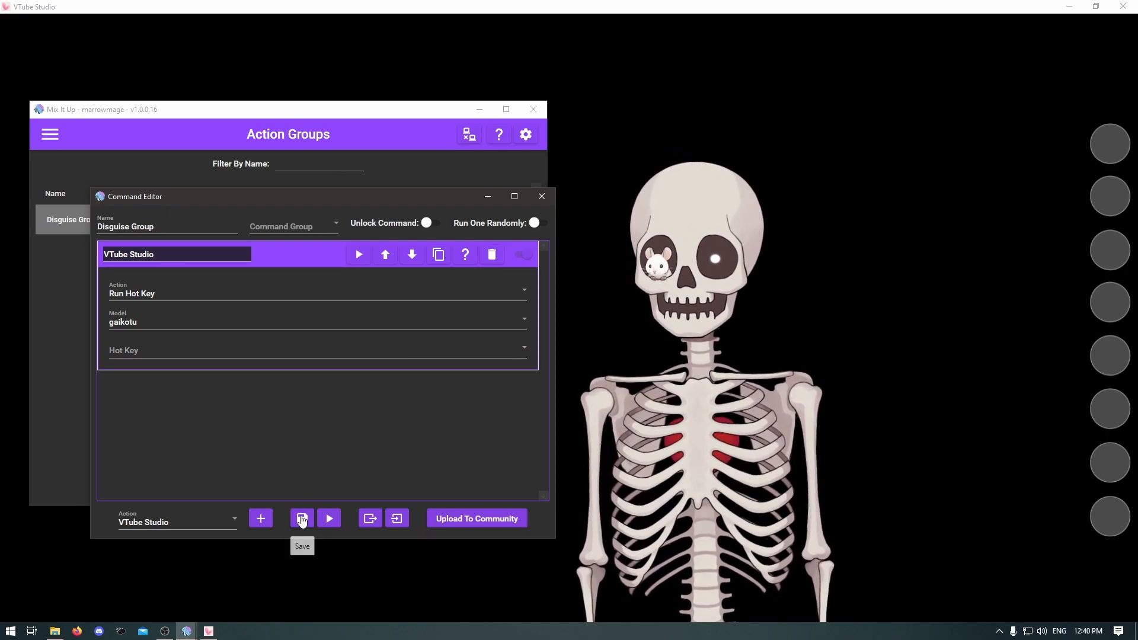
left_click(302, 519)
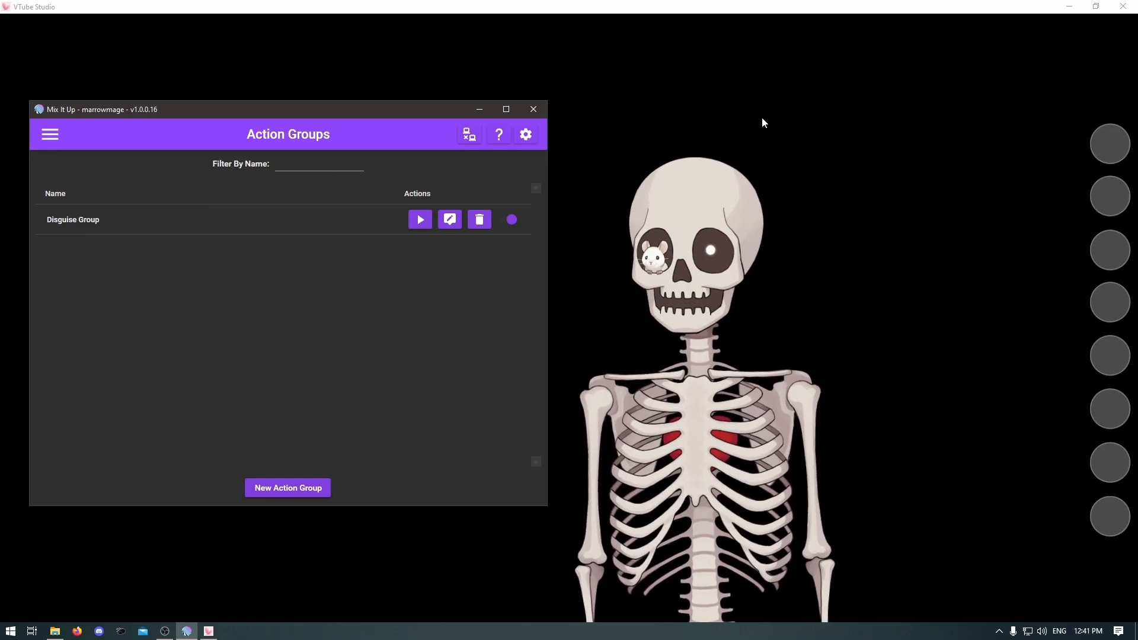
In VTube Studio, filter the items by "mous", add moustache_rainbow with item order 1 pinned to the model, and place it above the skeleton's mouth.
left_click(819, 117)
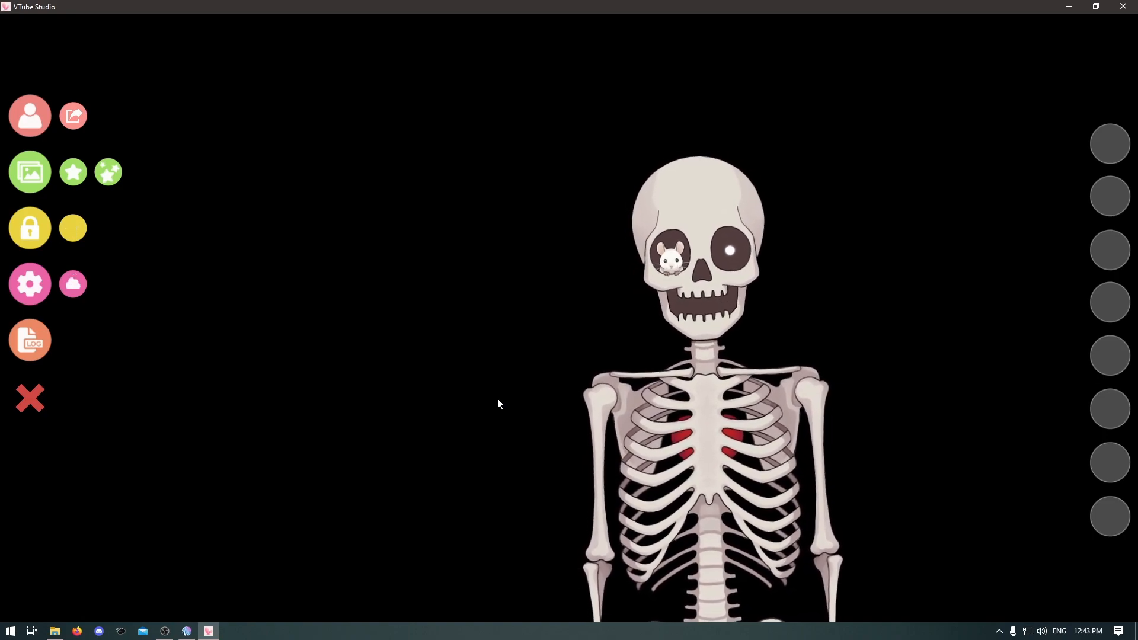
left_click(75, 176)
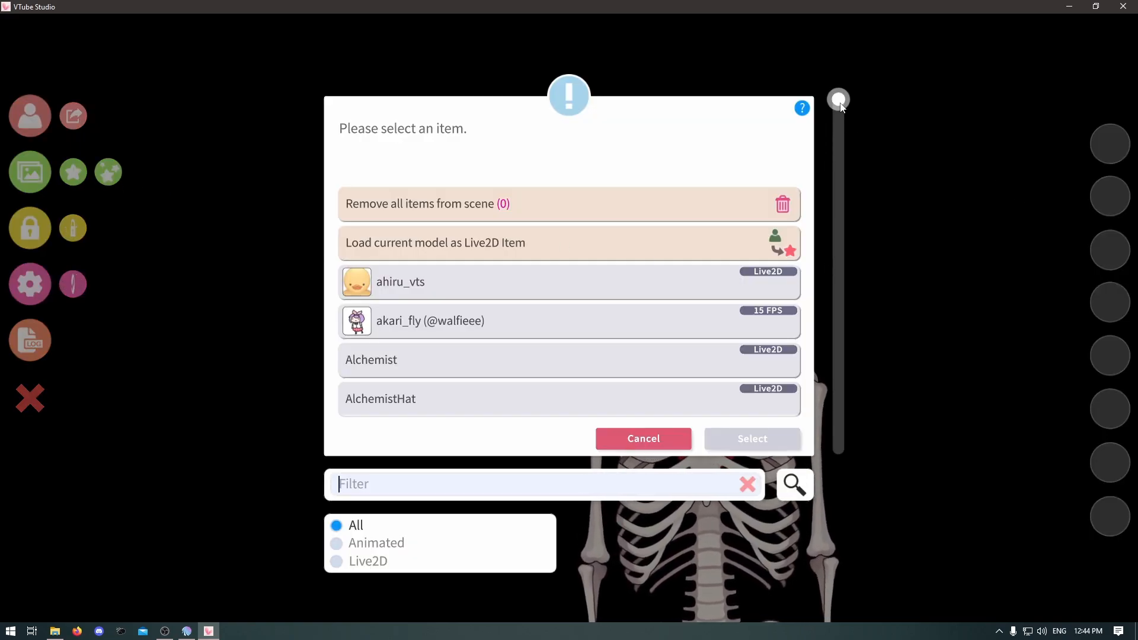
type("mous")
left_click(459, 358)
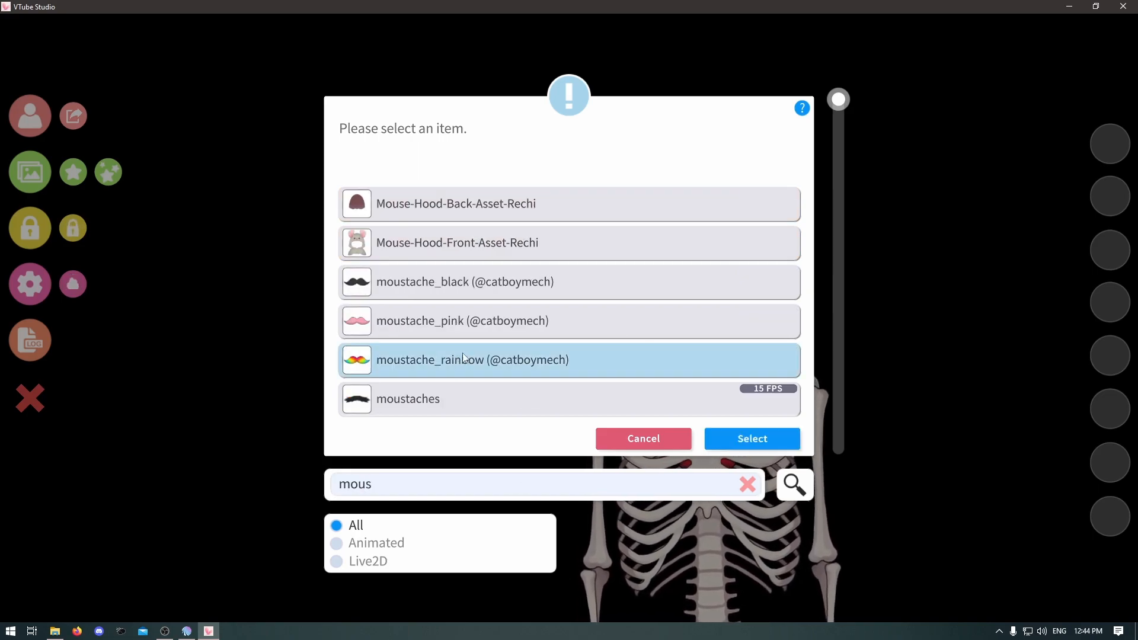
left_click(767, 439)
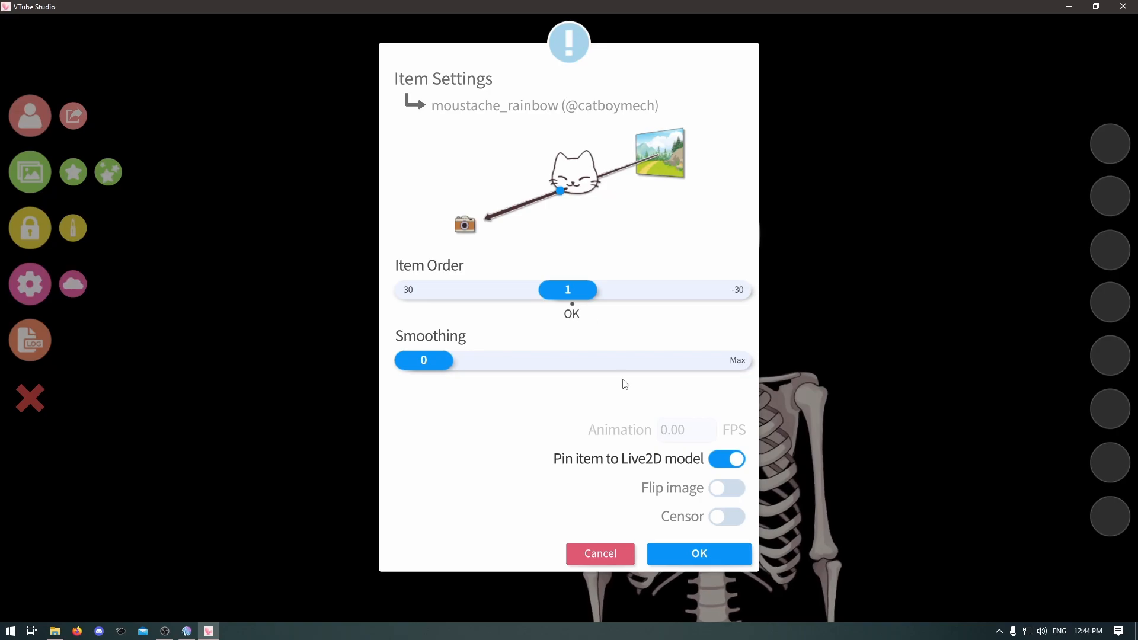
left_click(698, 555)
left_click_drag(604, 318, 708, 296)
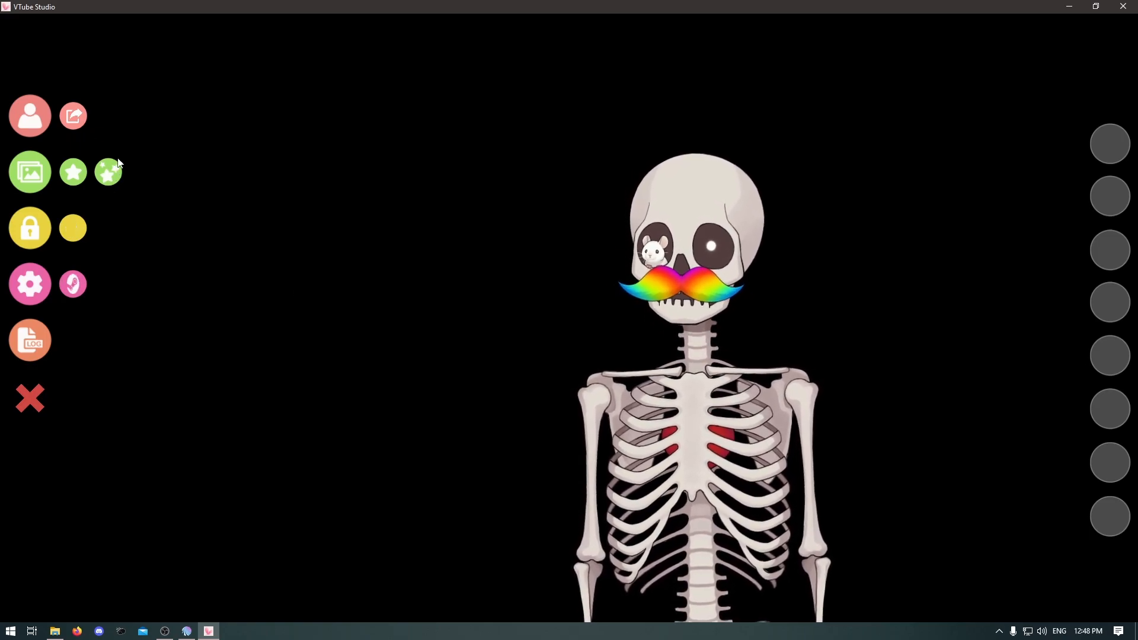
Create a new item scene named "Rainbowstache" containing the rainbow moustache and save it.
left_click(111, 181)
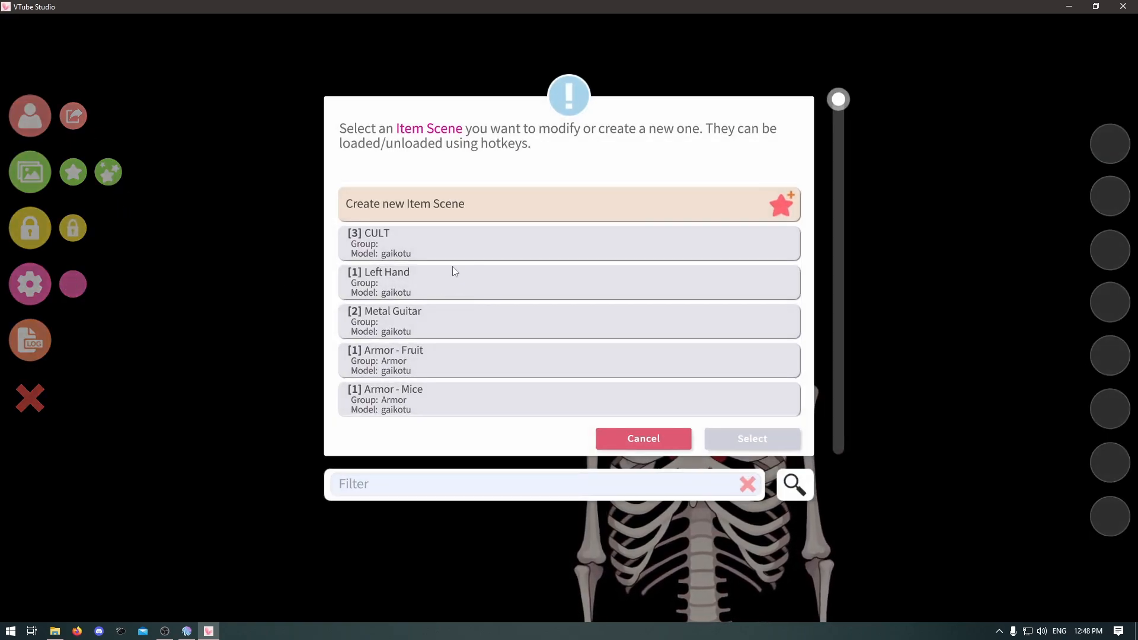
left_click(545, 216)
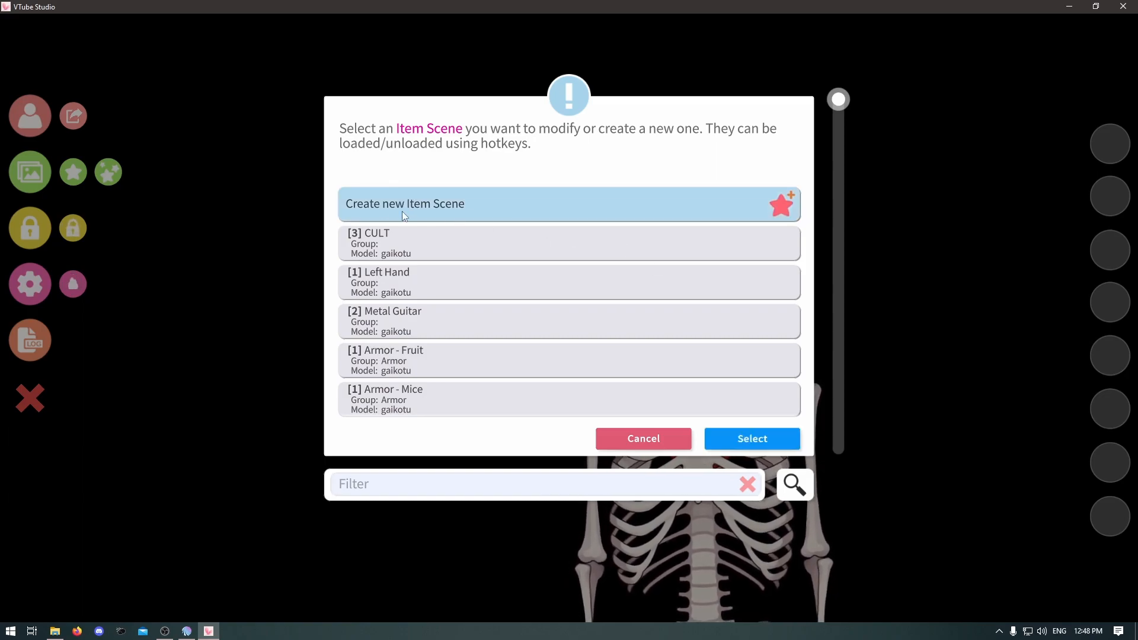
left_click(754, 444)
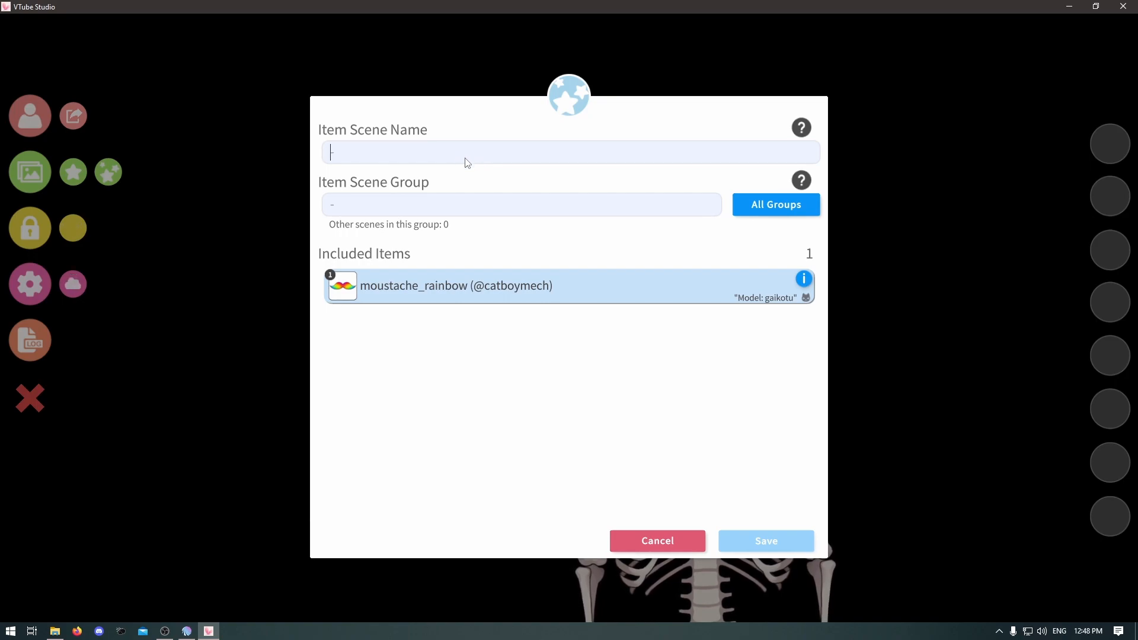
type("M")
key("BackSpace")
type("Rainbowstache")
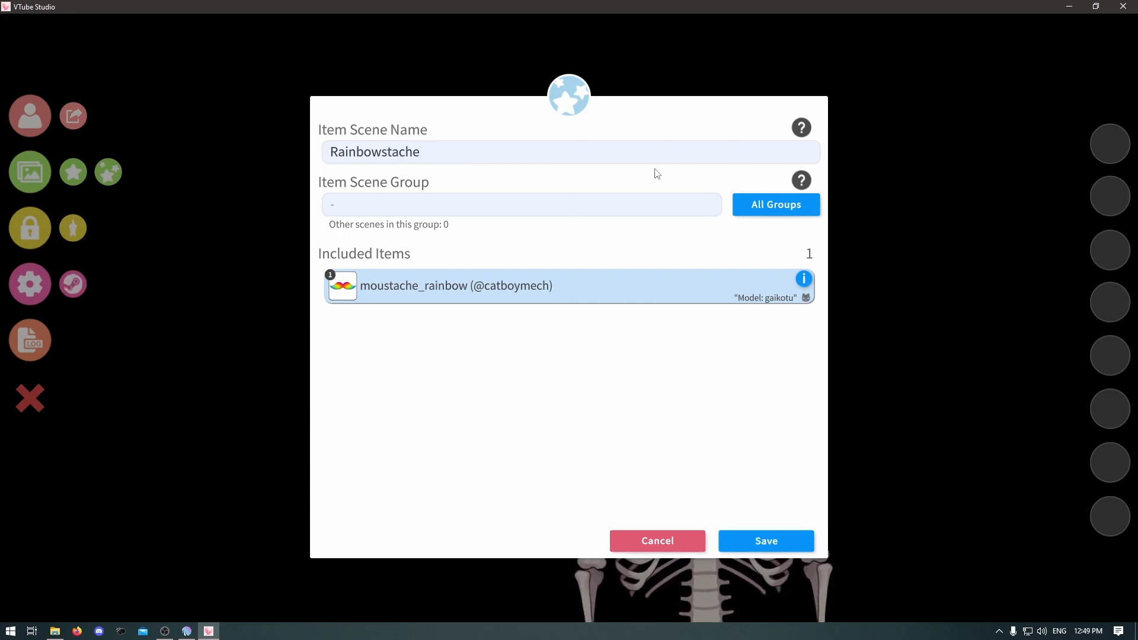
left_click(776, 543)
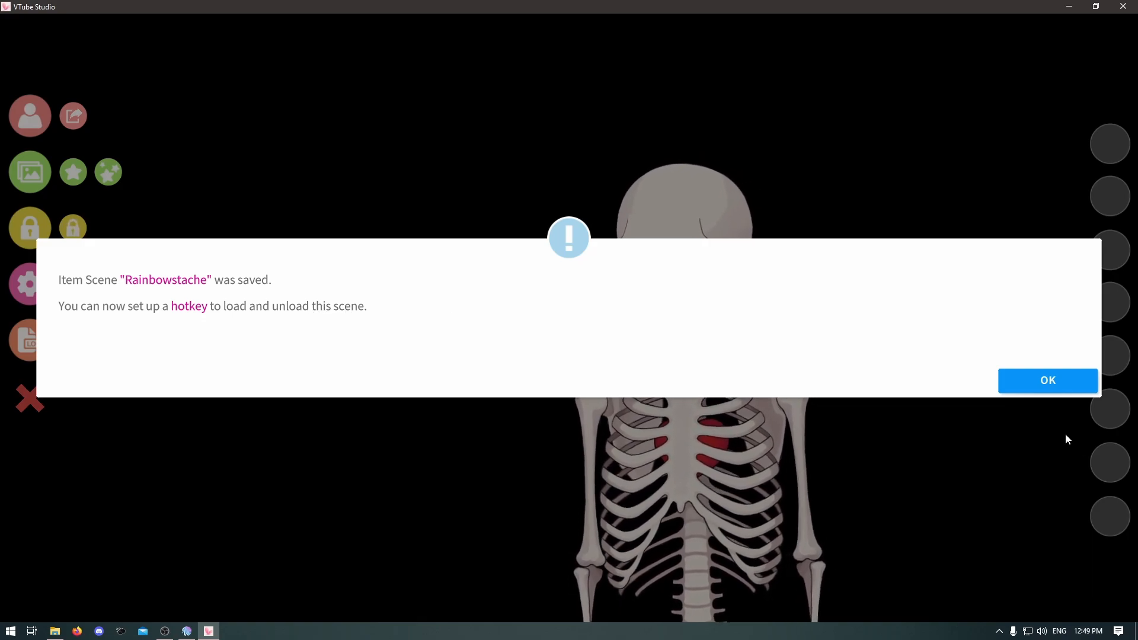
left_click(1046, 382)
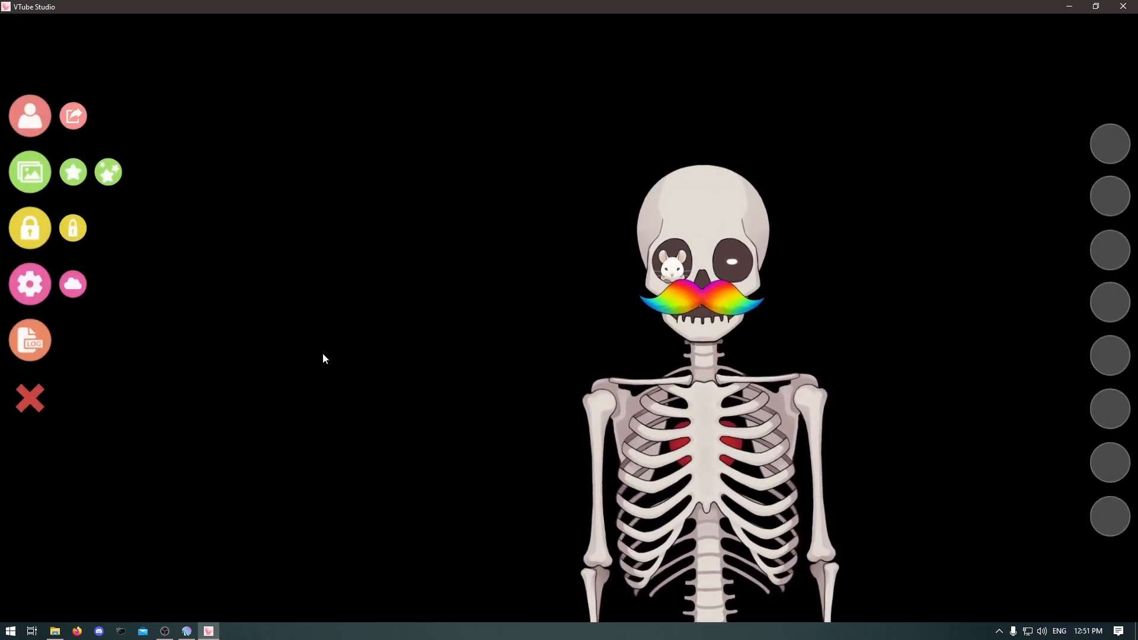
Add a new hotkey for the model and name it "Rainbowstache".
left_click(30, 283)
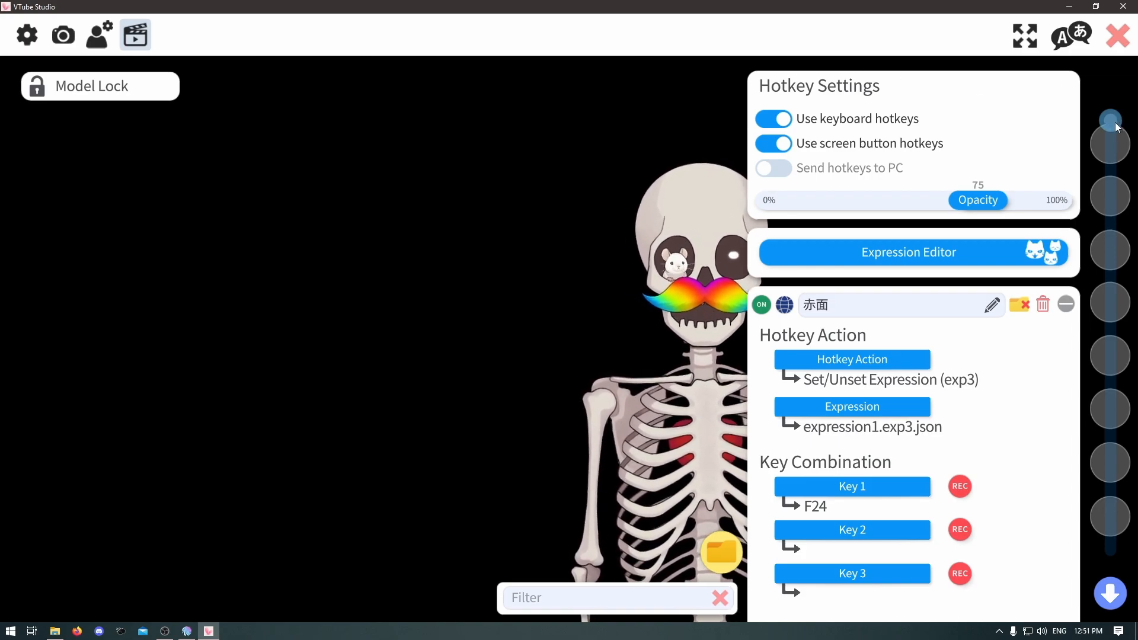
left_click_drag(1115, 122, 1131, 571)
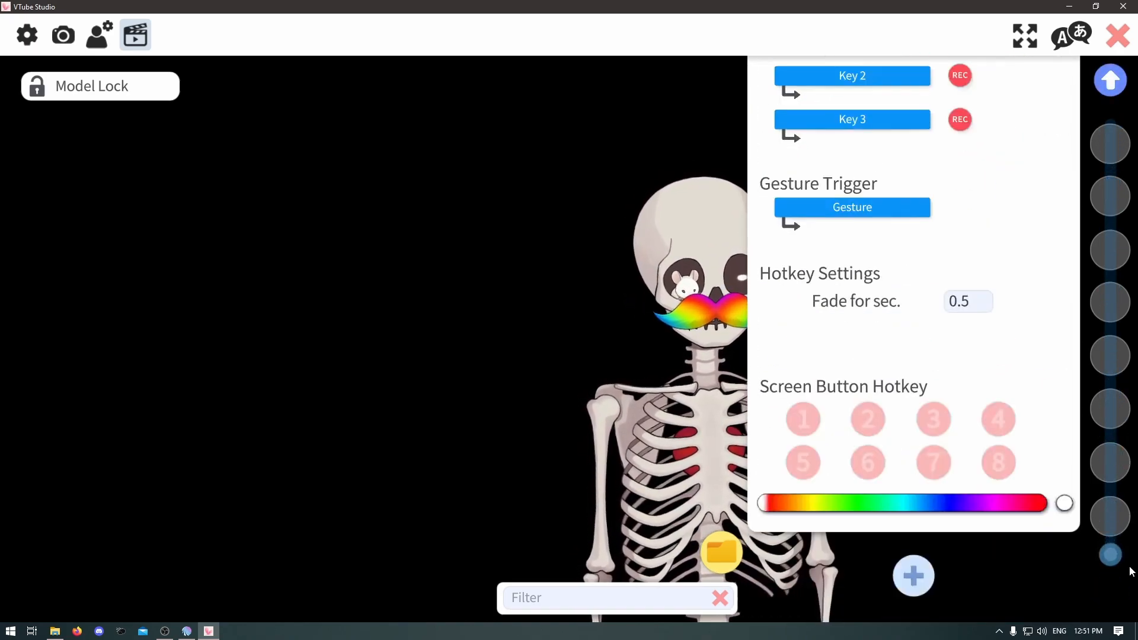
left_click(913, 576)
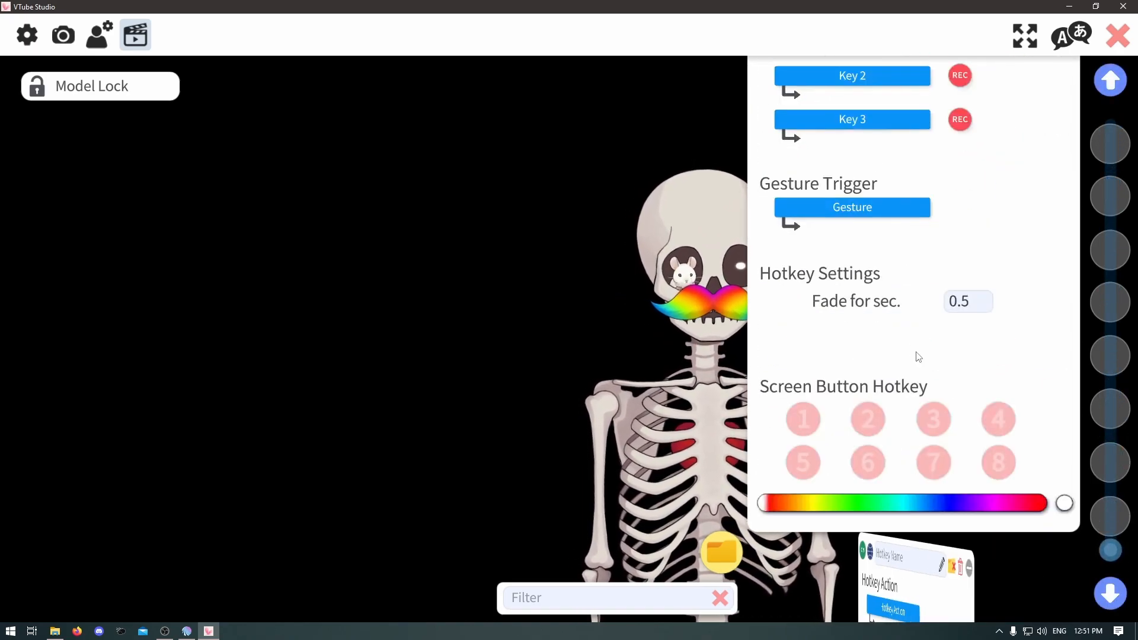
left_click_drag(1108, 556, 1109, 572)
scroll(1002, 366, "up", 6)
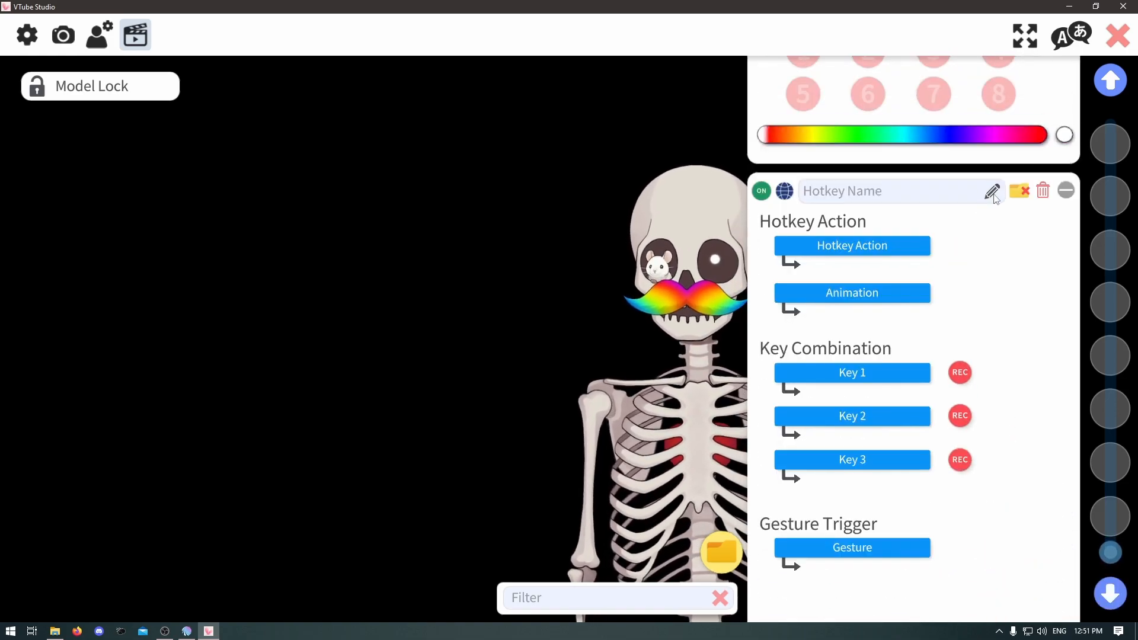
left_click(953, 194)
type("R")
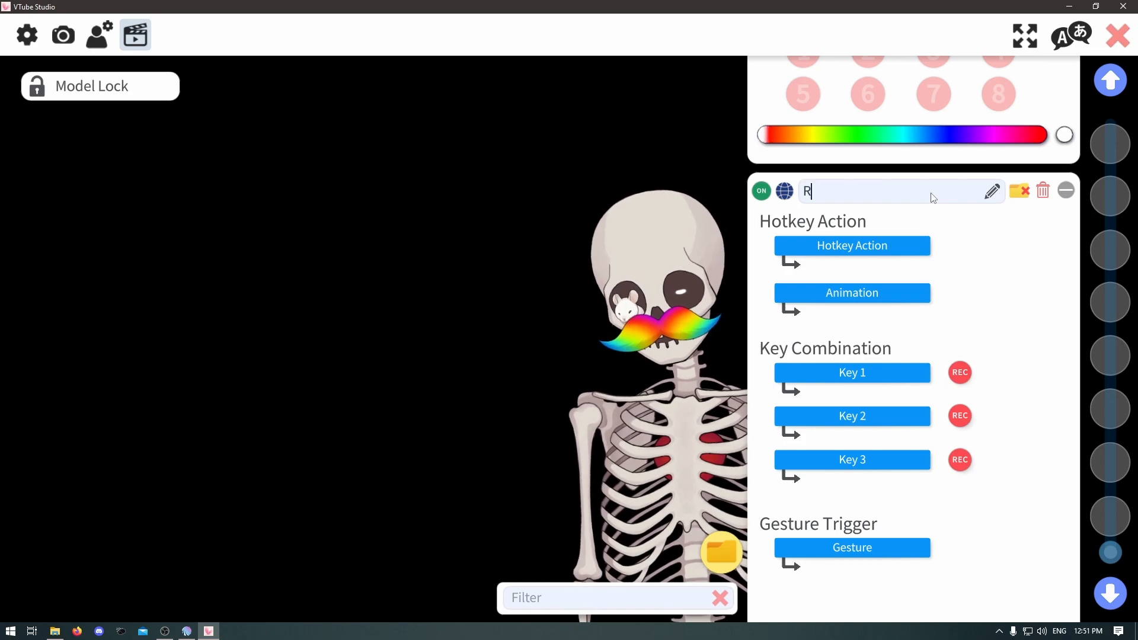
type("ainbowstache")
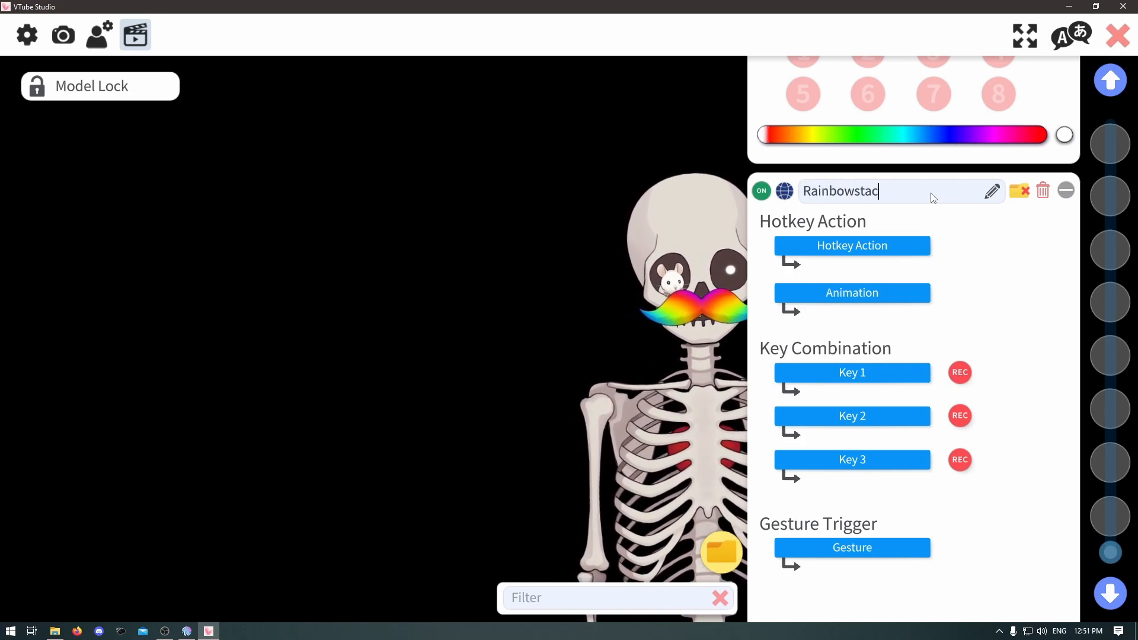
Set the Rainbowstache hotkey's action to Toggle Item Scene.
left_click(870, 255)
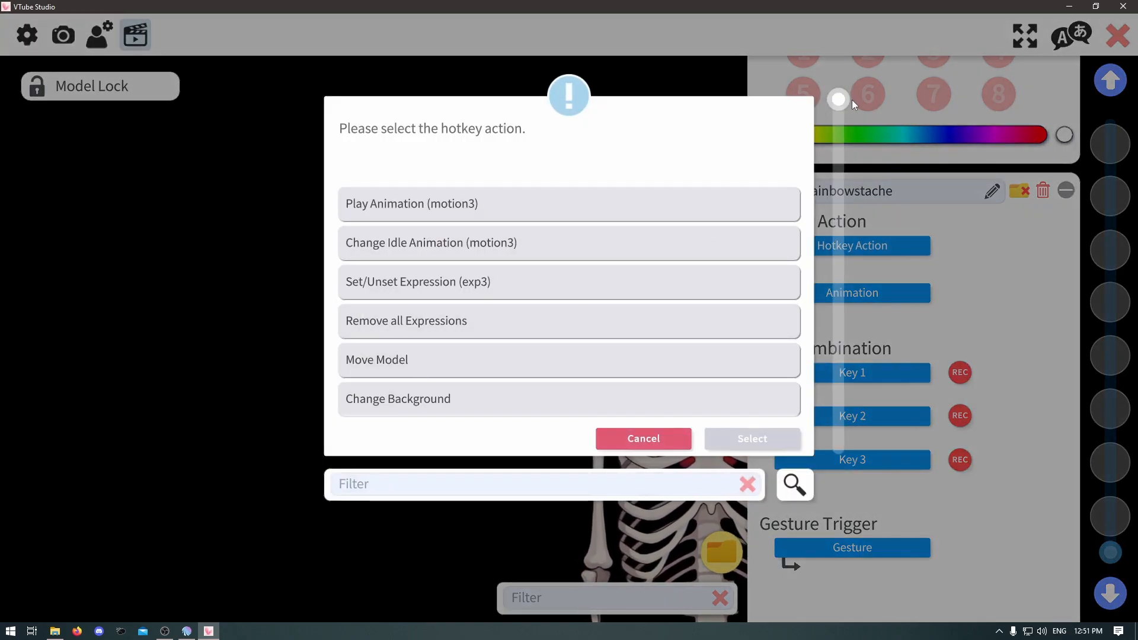
left_click_drag(841, 102, 825, 475)
left_click(466, 249)
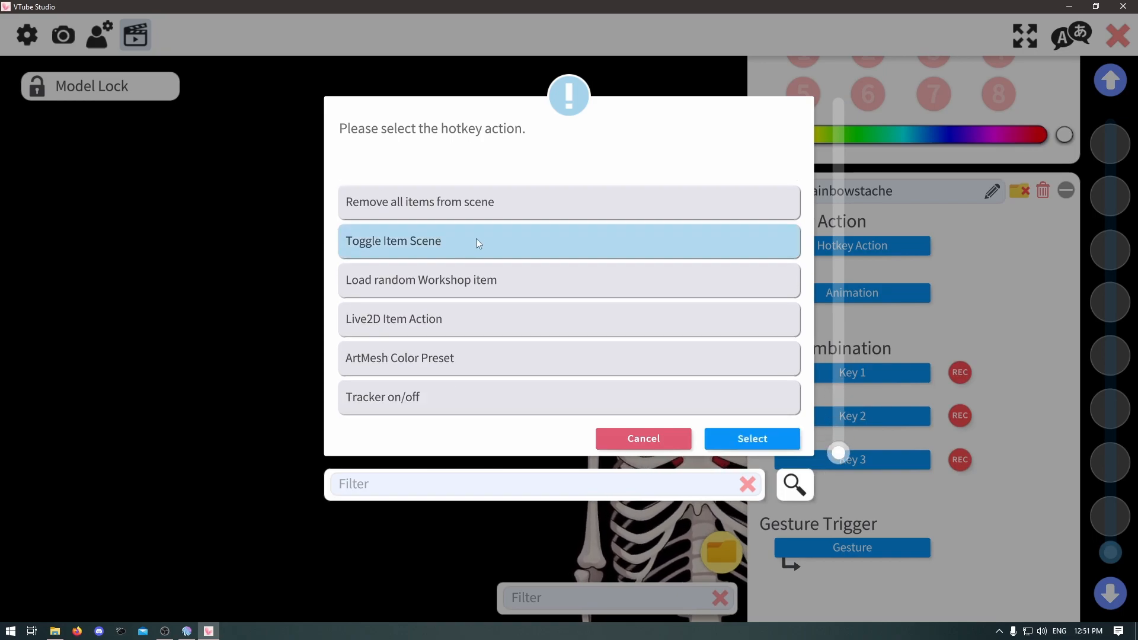
left_click(741, 436)
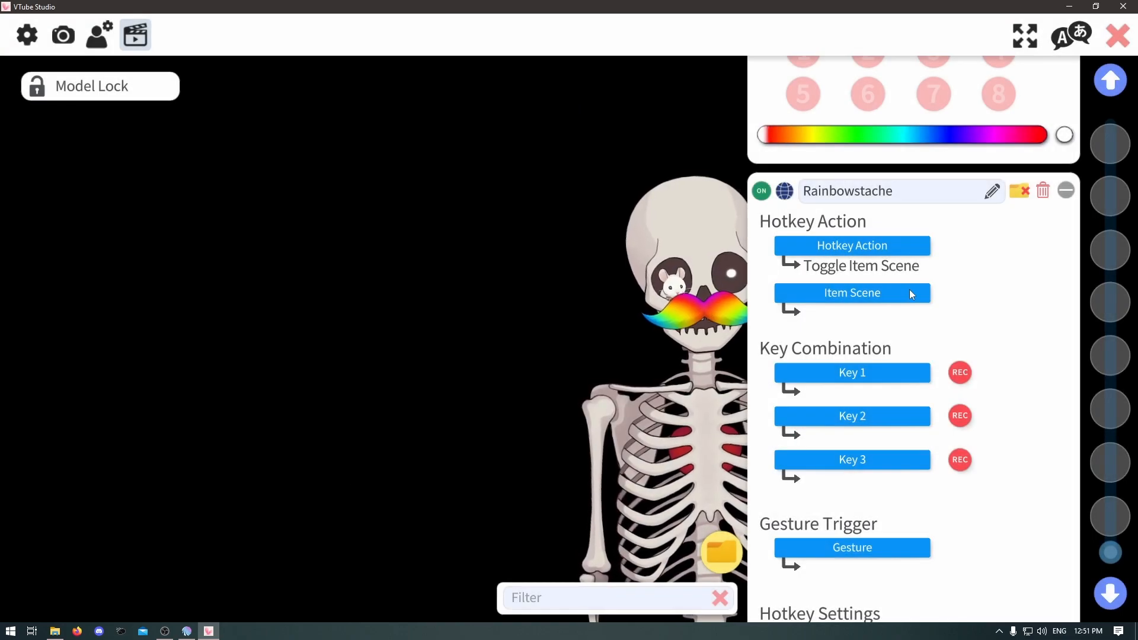
Filter the item scenes by "rainbow" and assign the Rainbowstache scene to the hotkey.
left_click(883, 292)
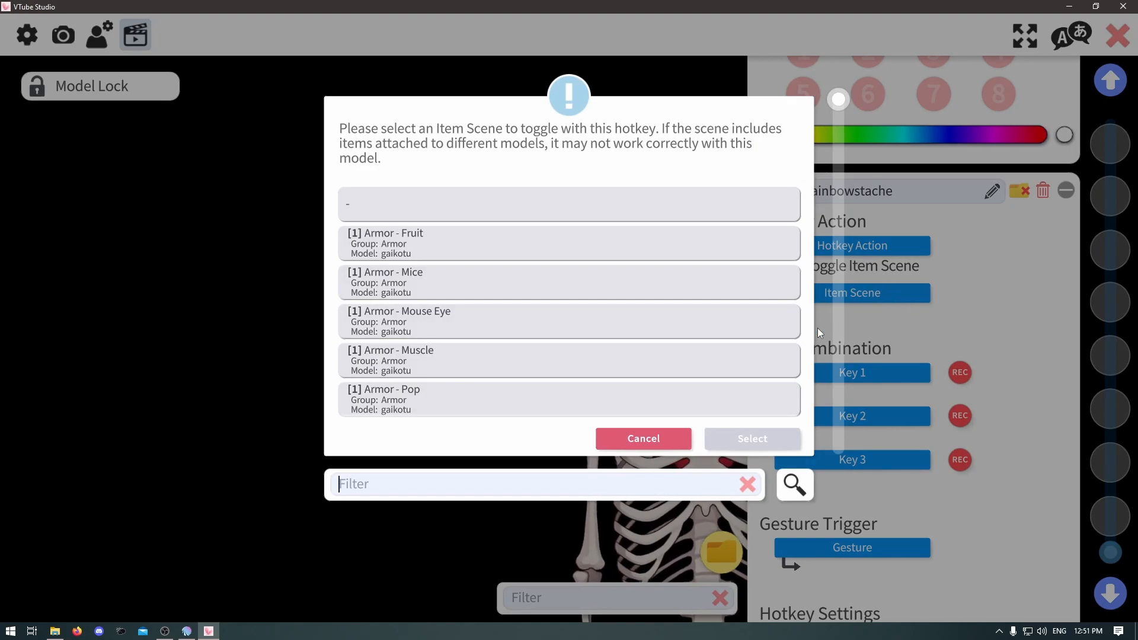
left_click(554, 477)
type("mous")
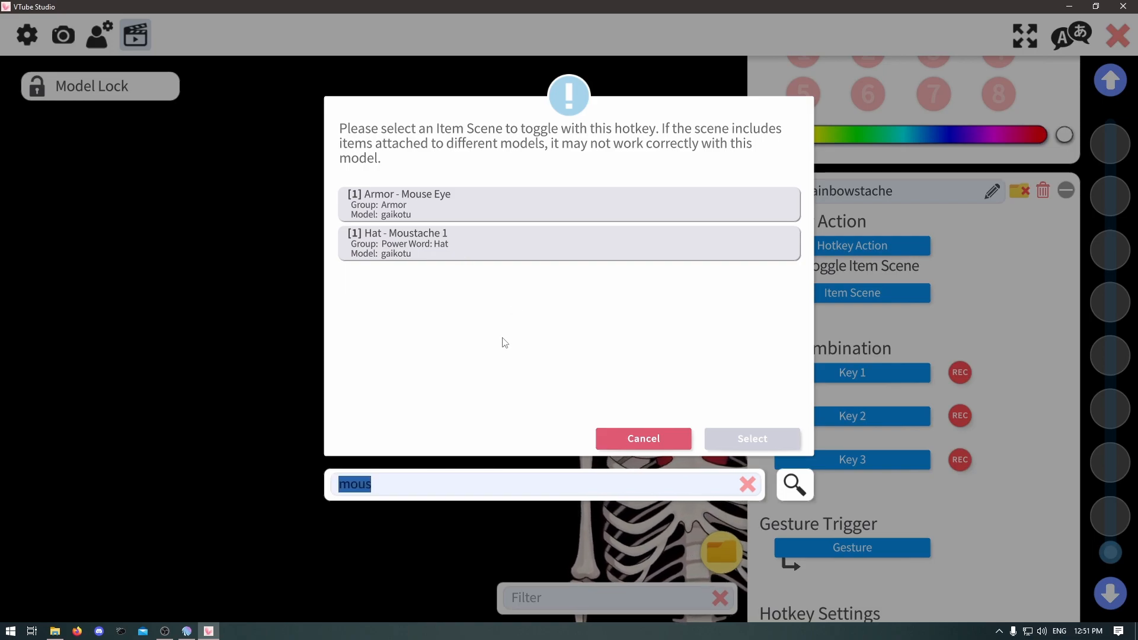
key("BackSpace")
type("rainbow")
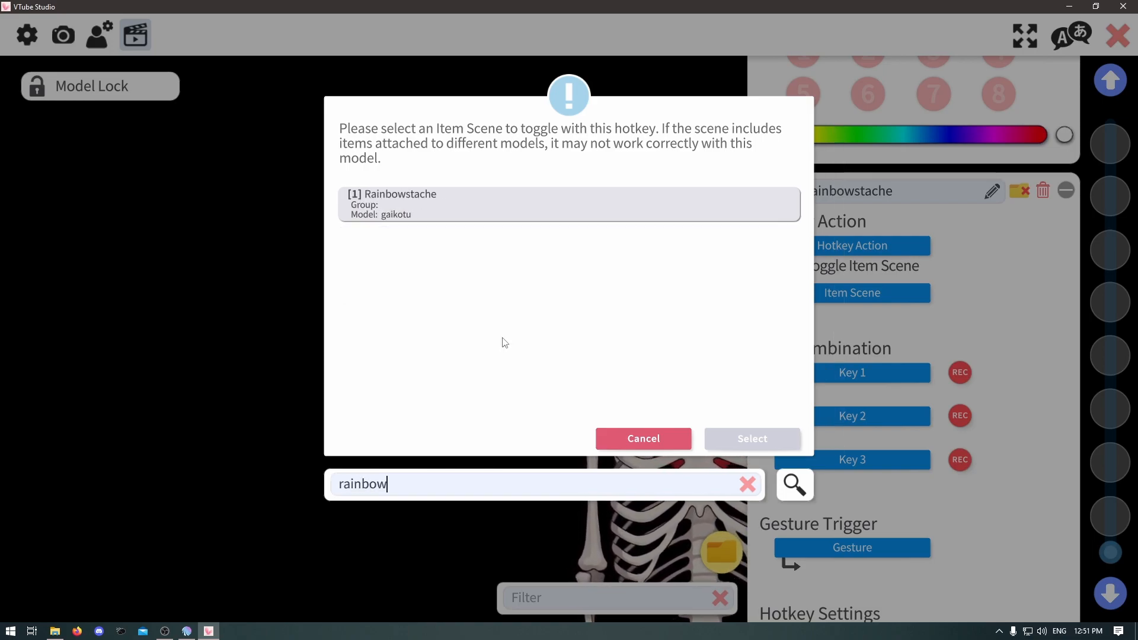
left_click(457, 200)
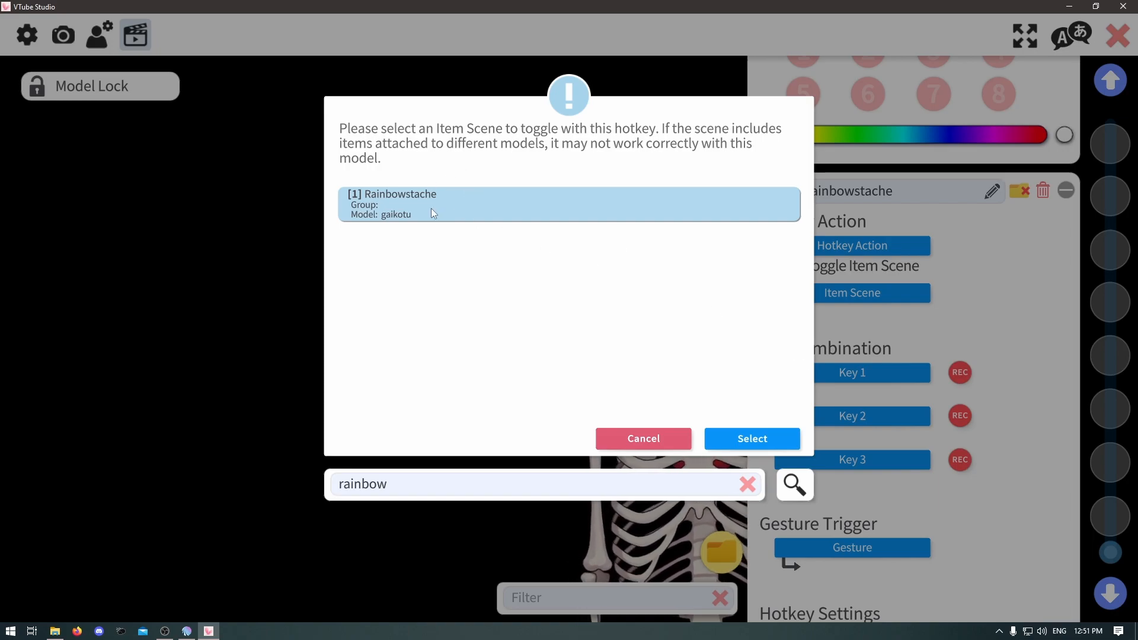
left_click(751, 440)
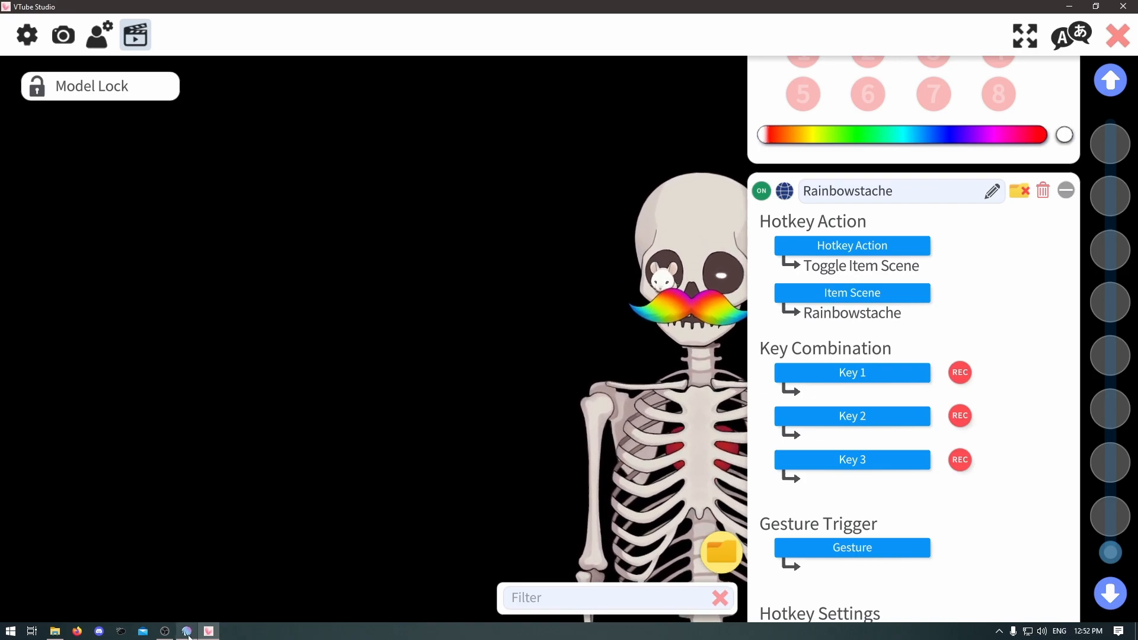
Switch to Mix It Up, edit the Disguise Group, and set its VTube Studio action's hot key to Rainbowstache.
mouse_move(188, 633)
left_click(188, 563)
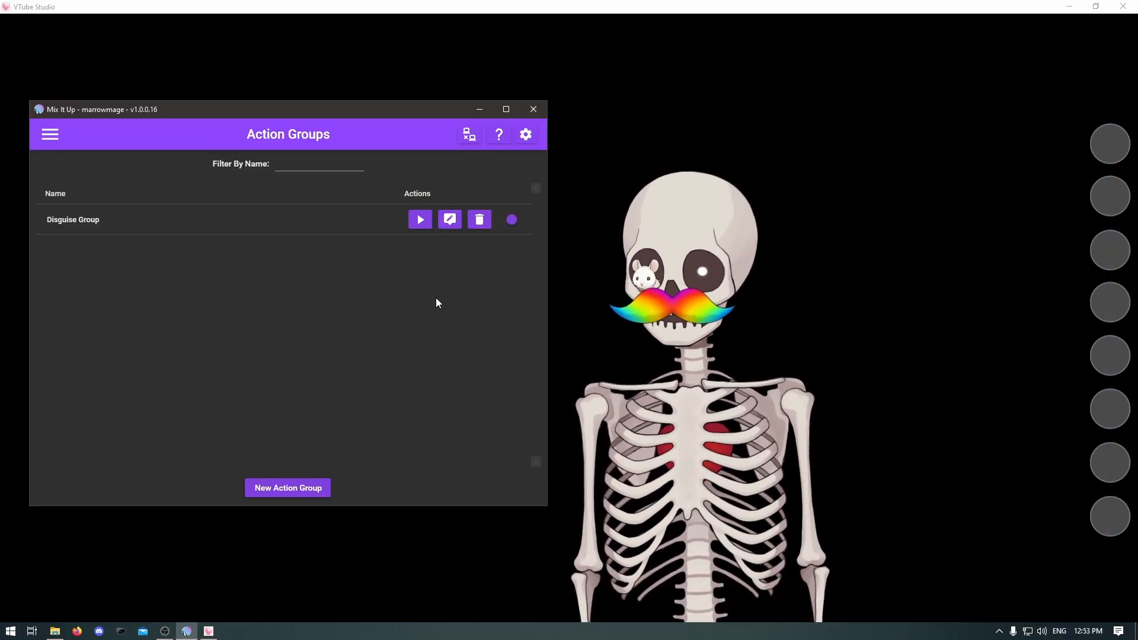
left_click(449, 224)
left_click_drag(508, 144, 263, 185)
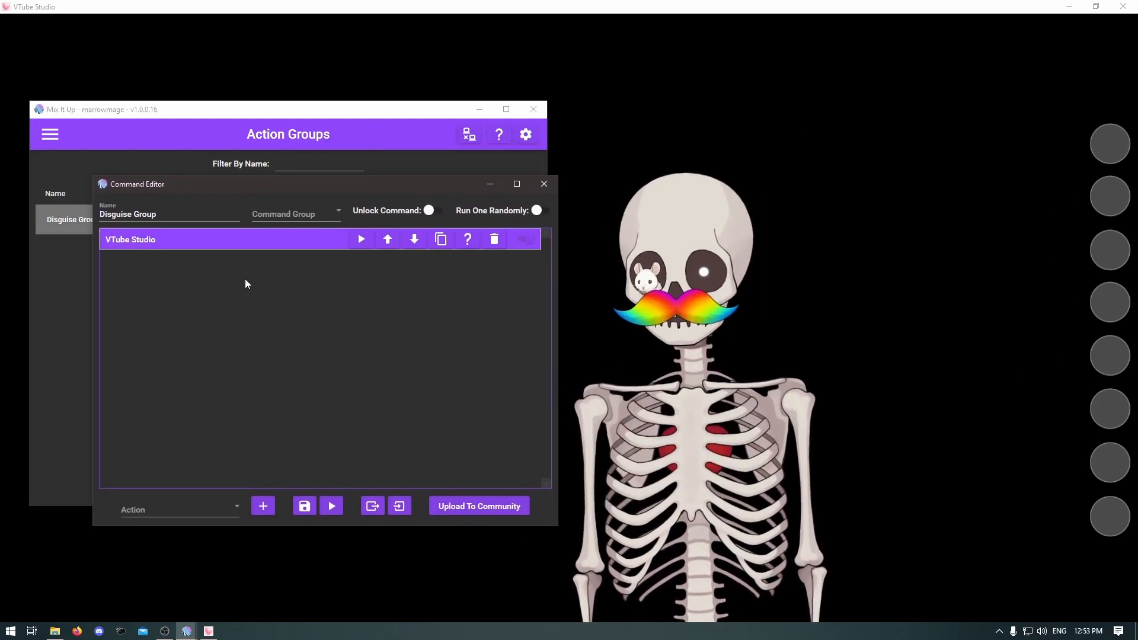
left_click(220, 239)
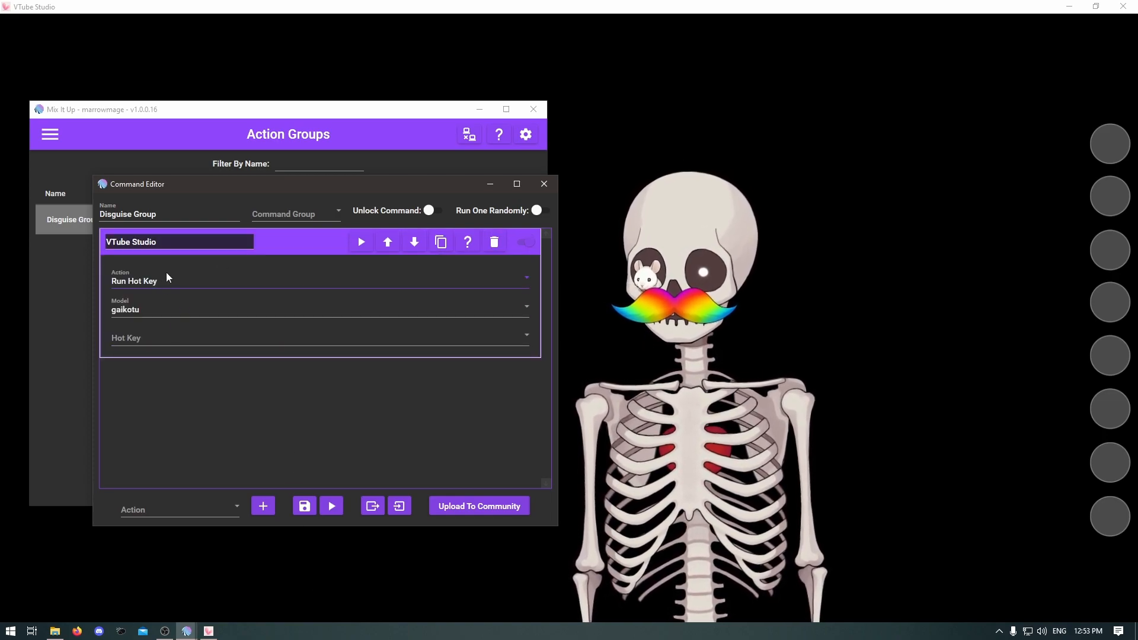
left_click(154, 340)
left_click_drag(532, 370, 533, 550)
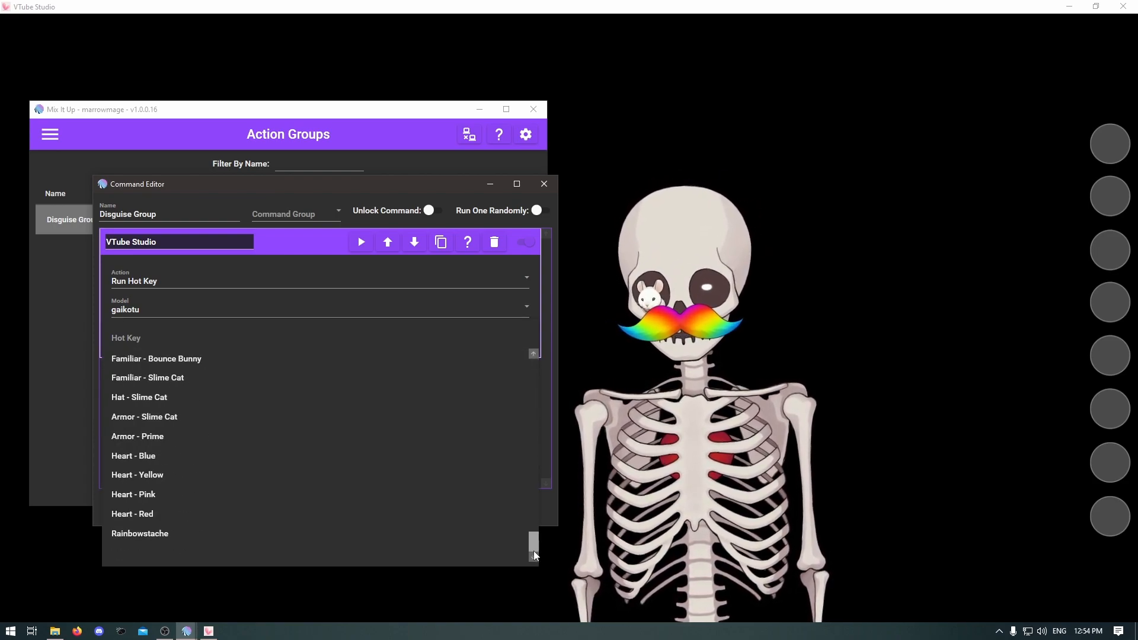
left_click(164, 536)
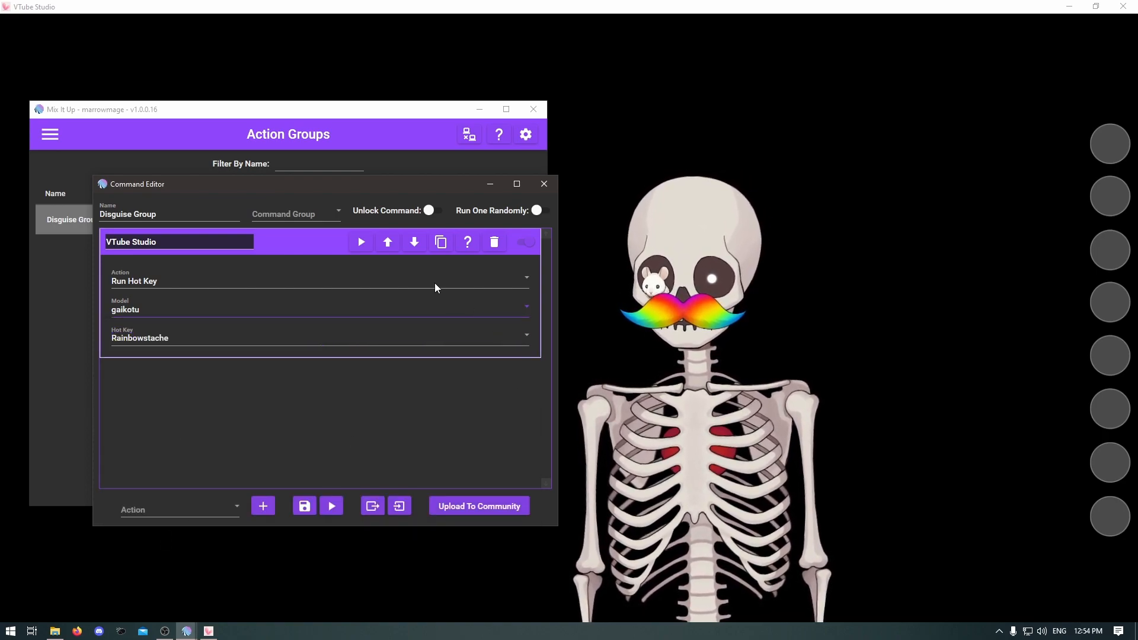
left_click(261, 240)
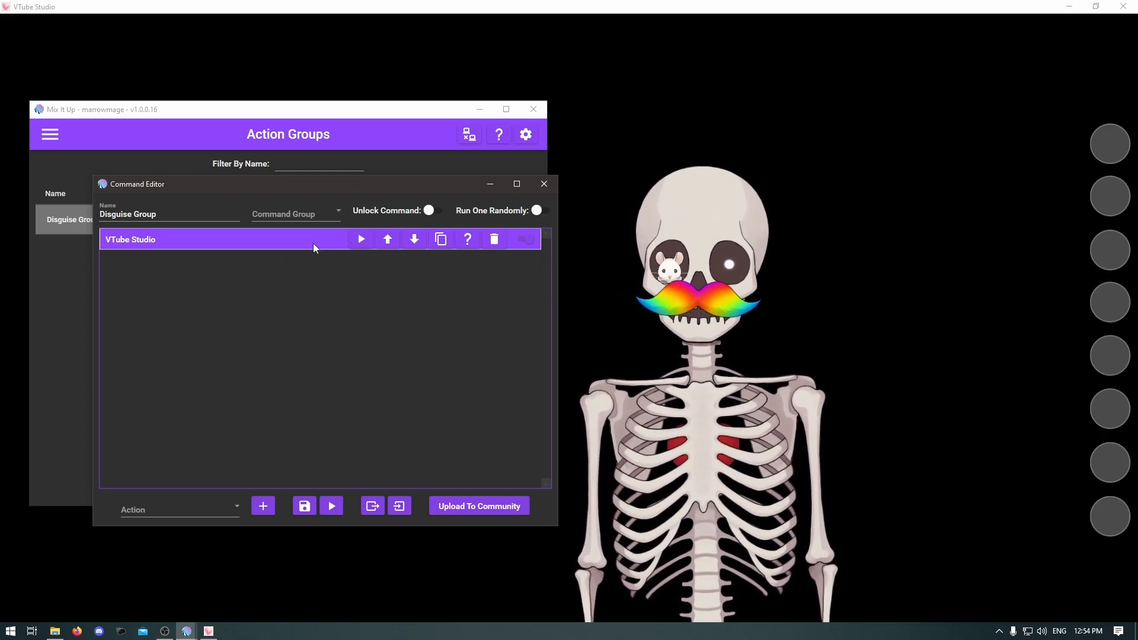
Test the VTube Studio action twice and save the Disguise Group command.
left_click(365, 245)
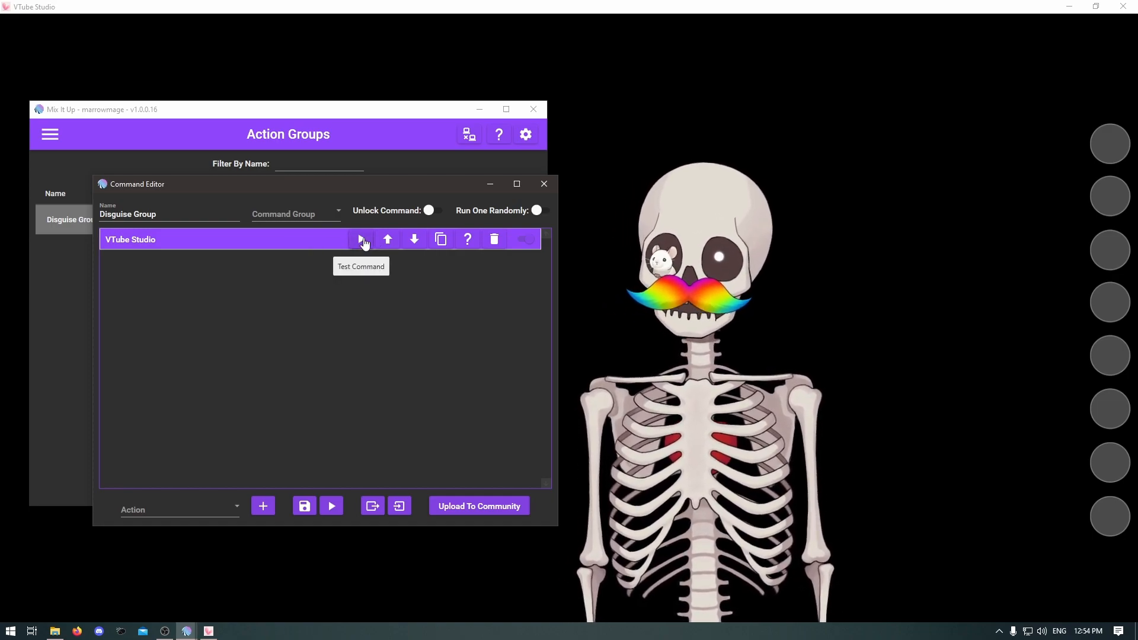
left_click(365, 244)
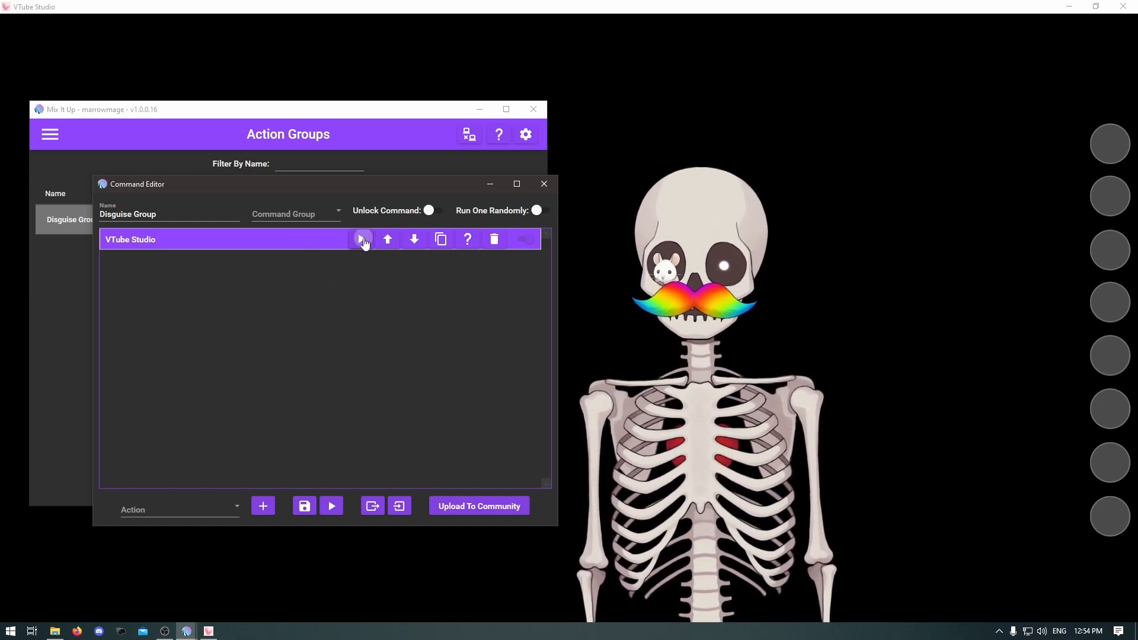
left_click(305, 507)
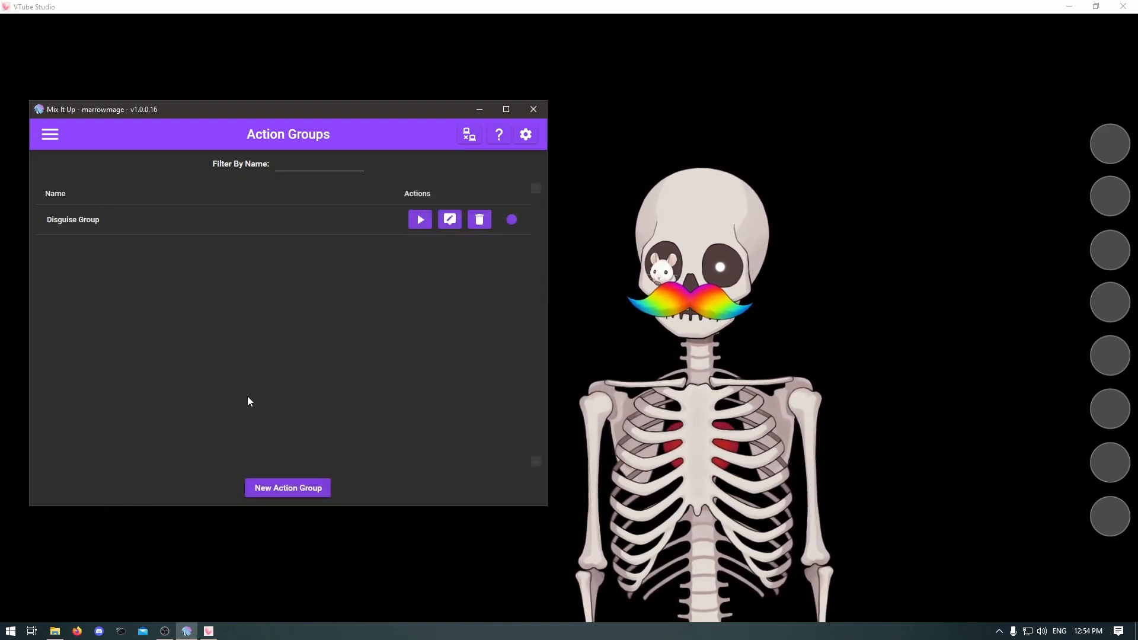
Create a new Twitch channel point reward named "Disguise".
left_click(48, 136)
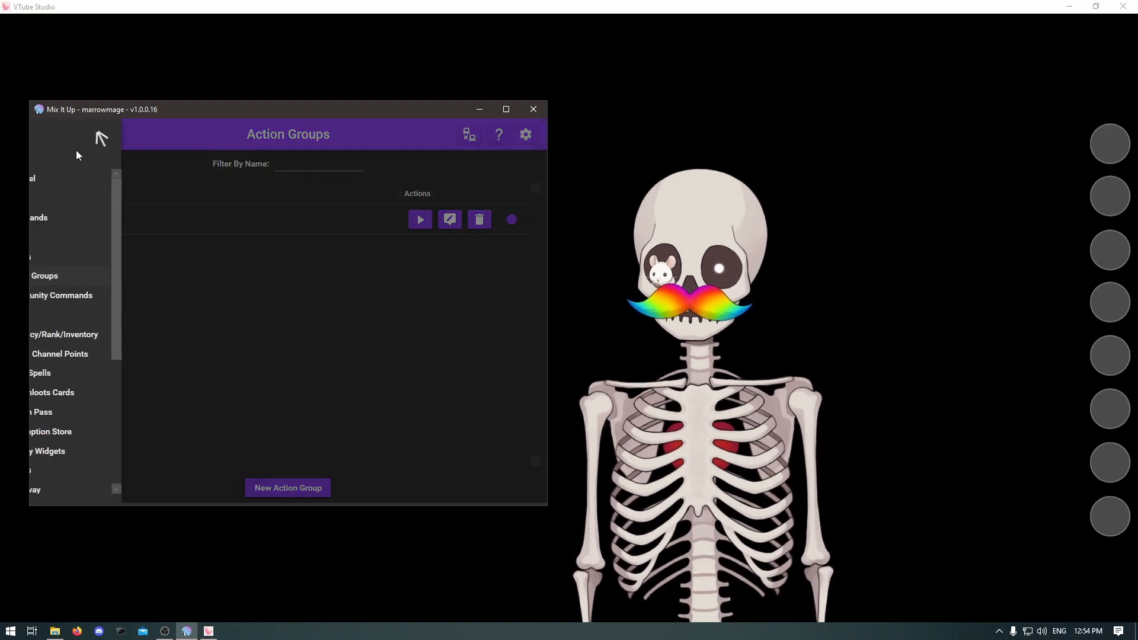
left_click(99, 354)
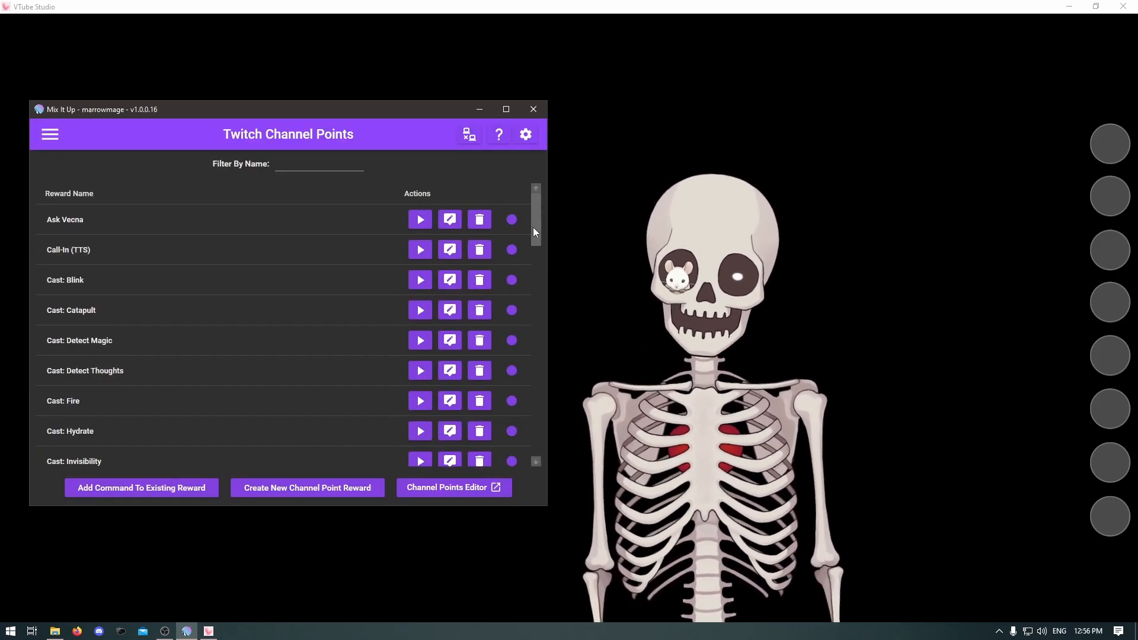
left_click(297, 496)
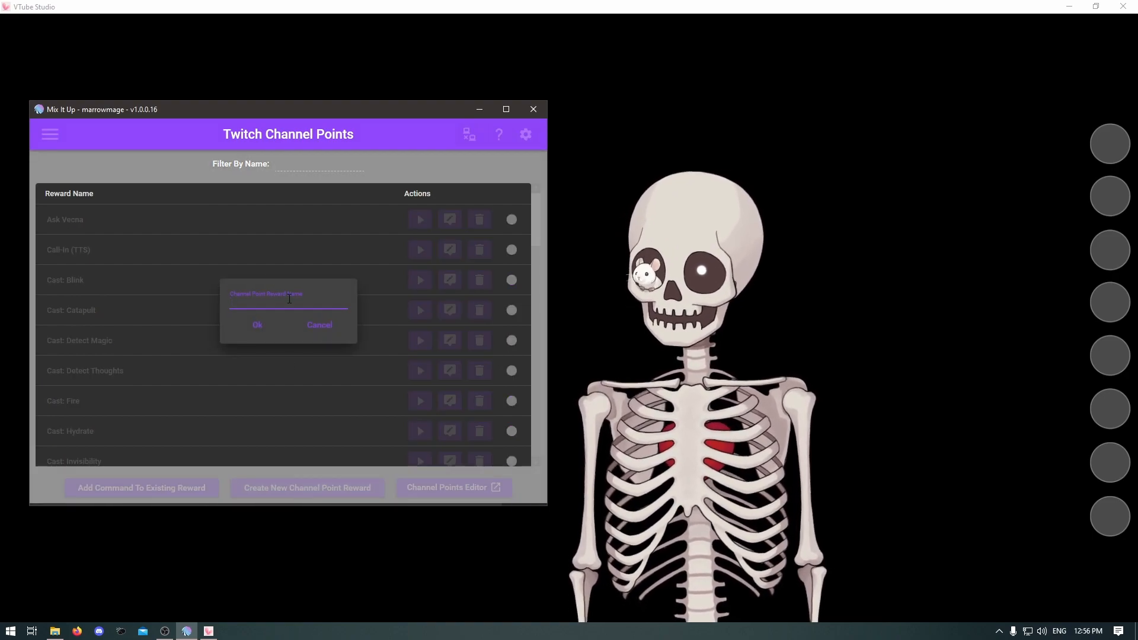
type("Disg")
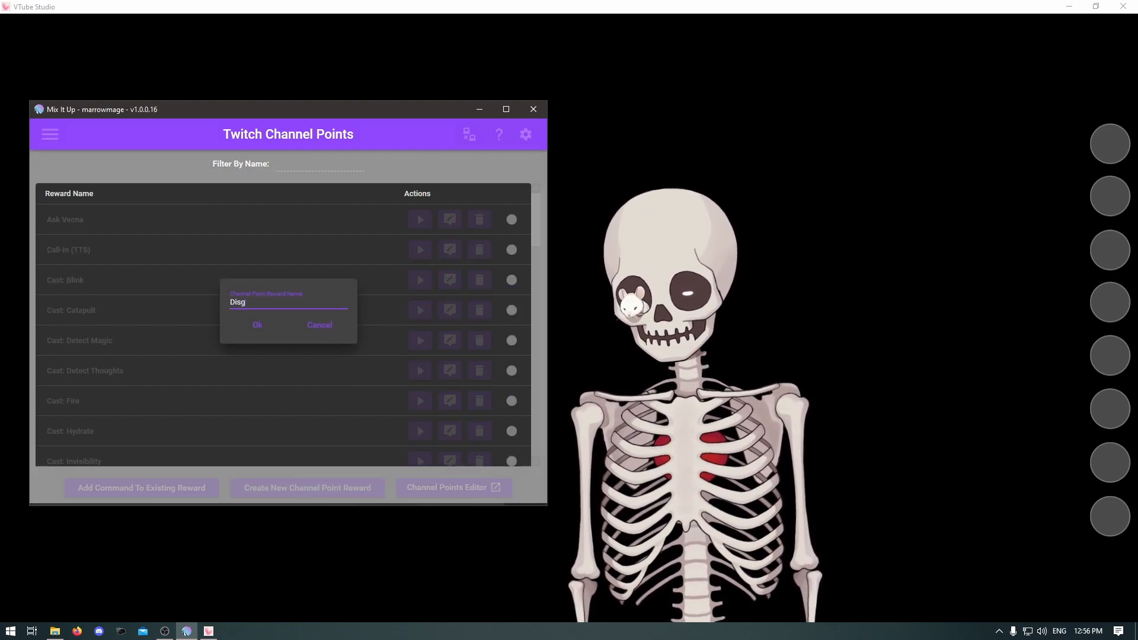
type("uise")
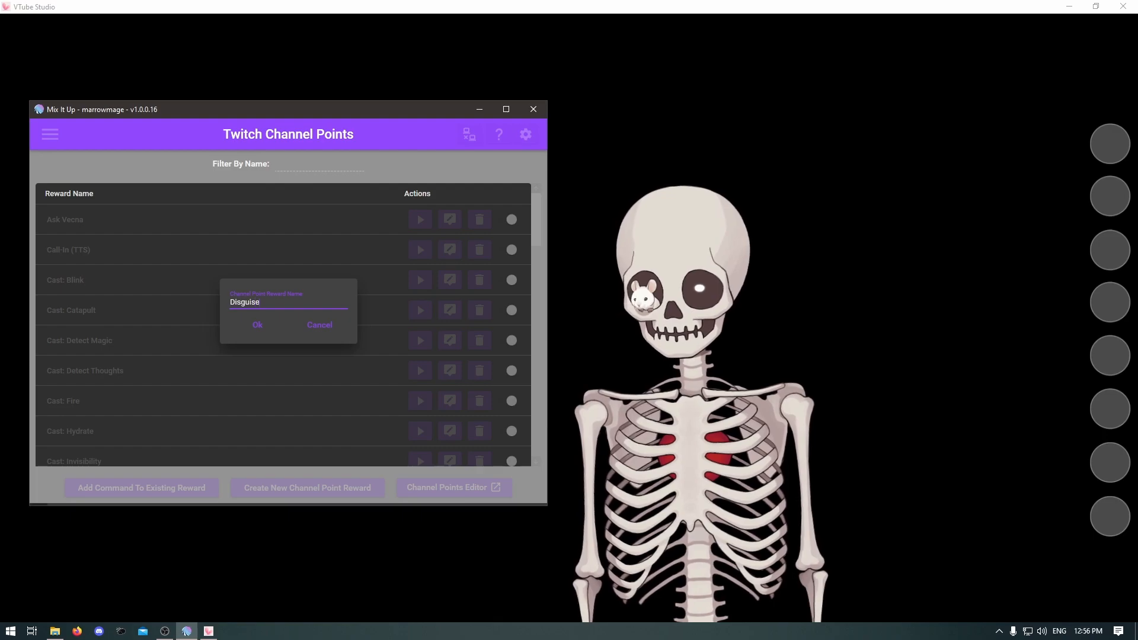
left_click(257, 325)
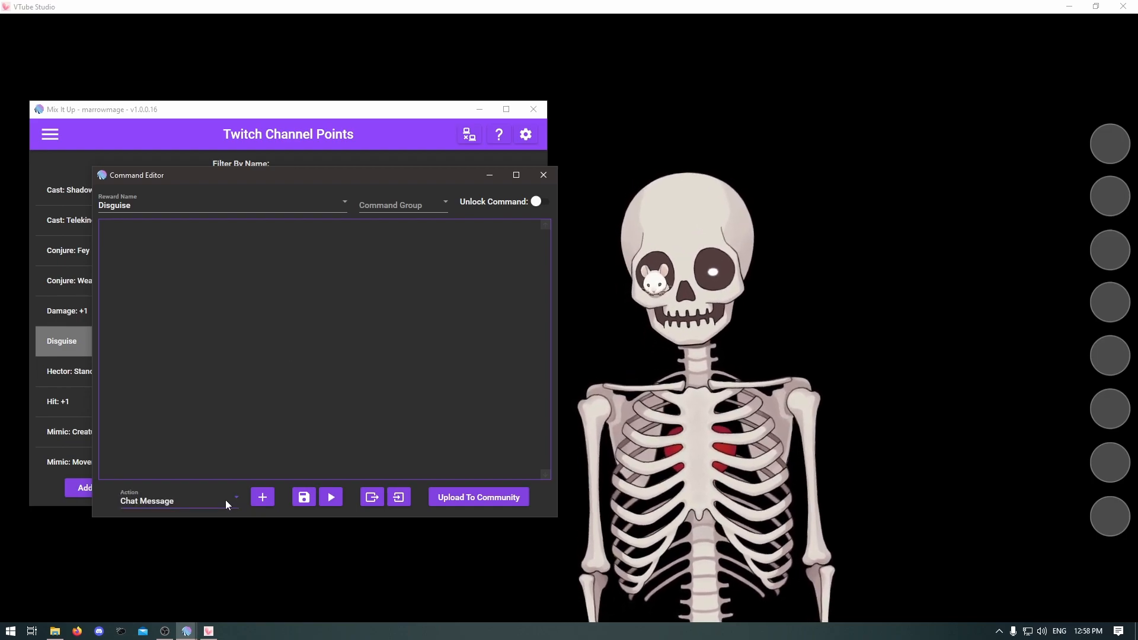
Add a Command action to the Disguise reward that runs the Action Group command Disguise Group.
left_click(227, 500)
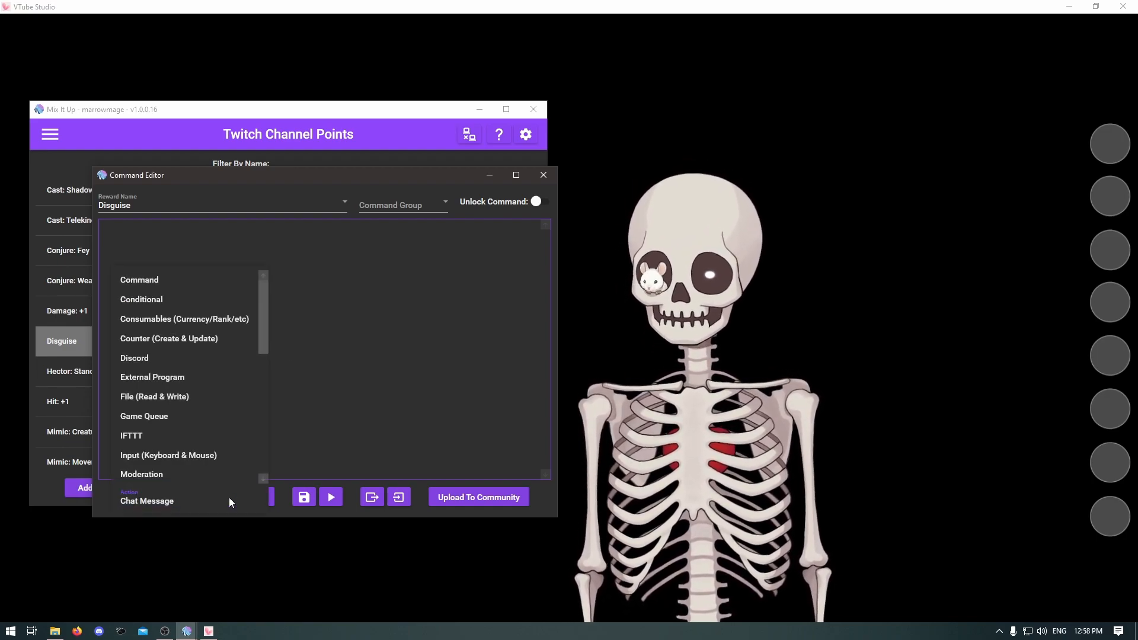
left_click(173, 278)
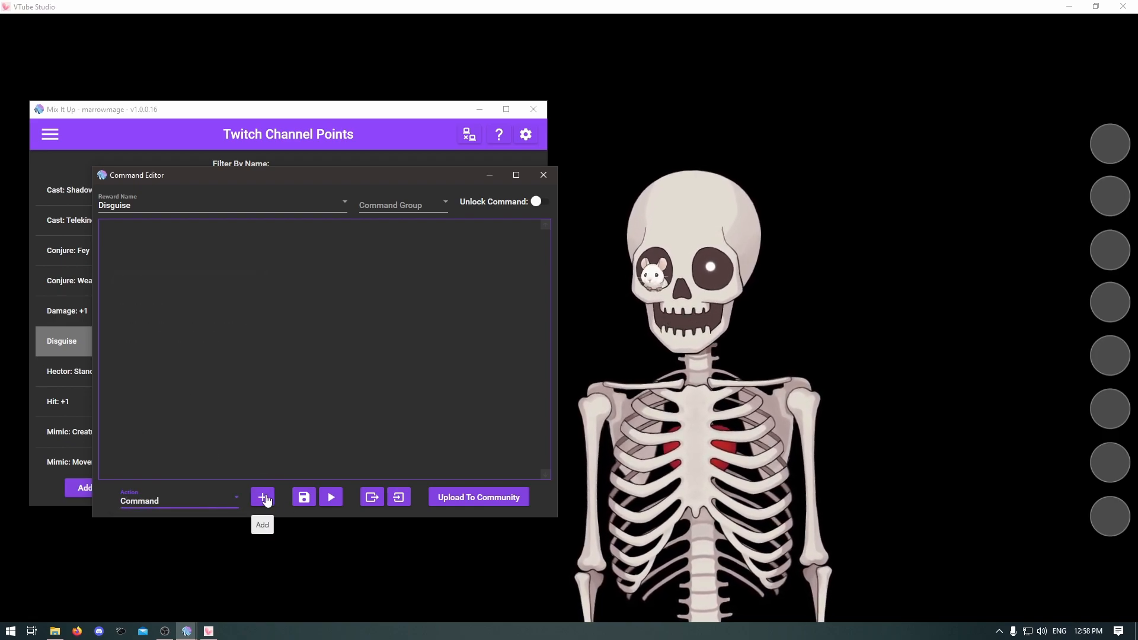
left_click(263, 499)
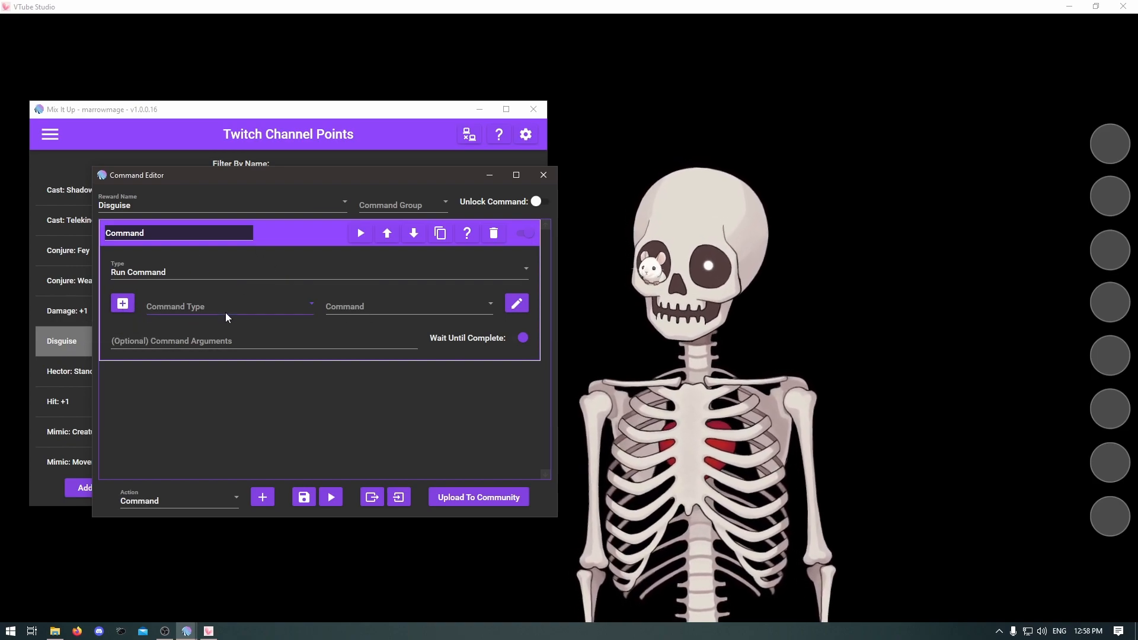
left_click(295, 305)
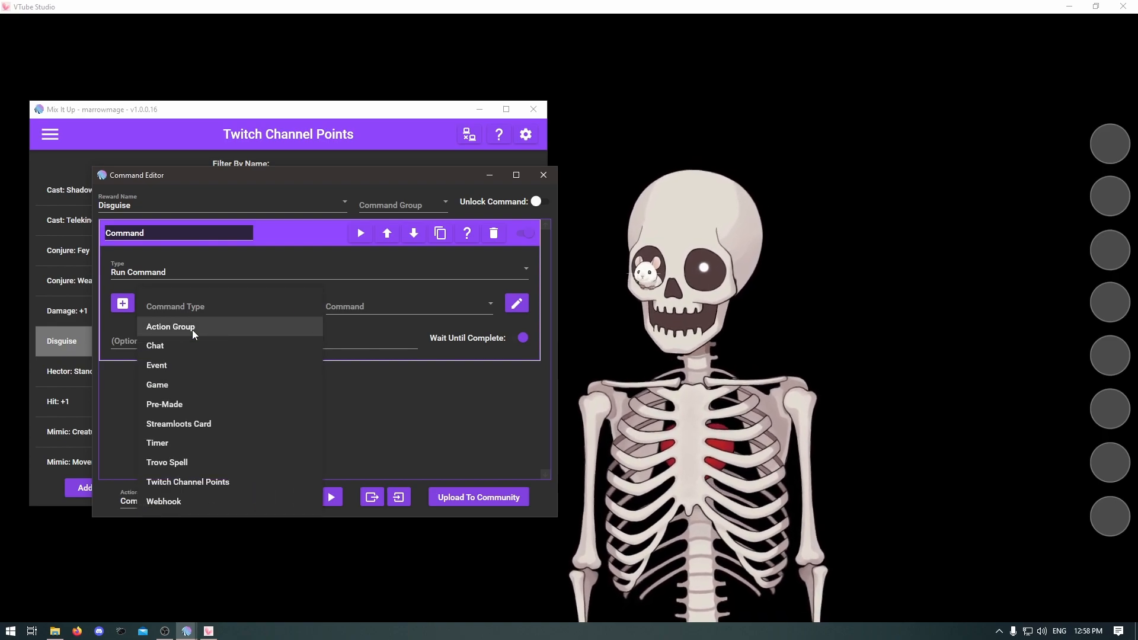
left_click(192, 330)
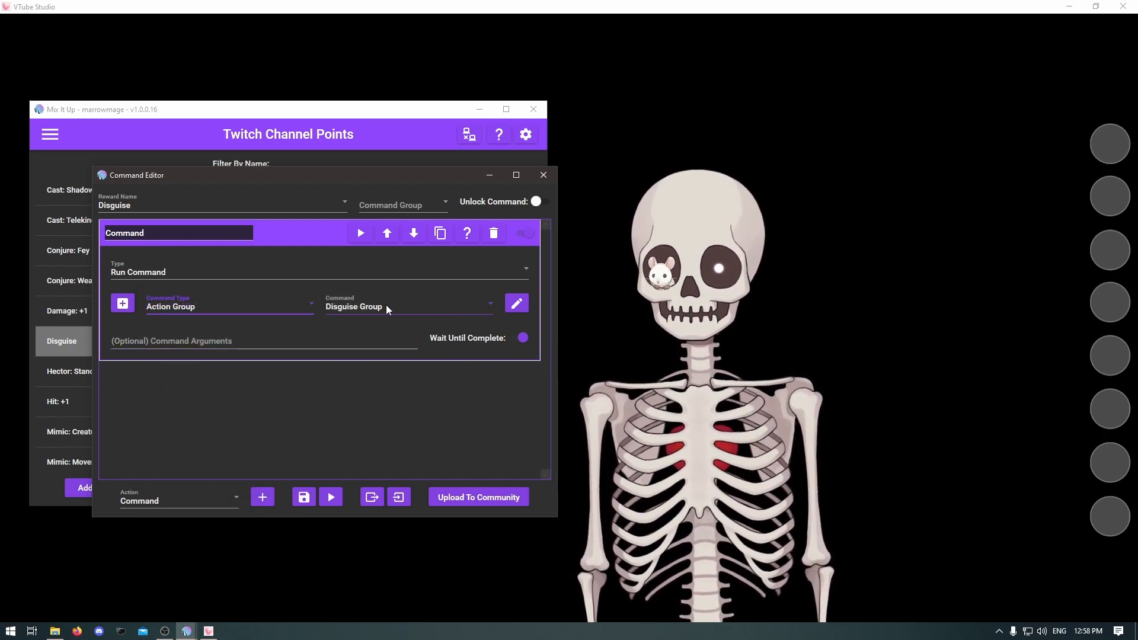
left_click(357, 309)
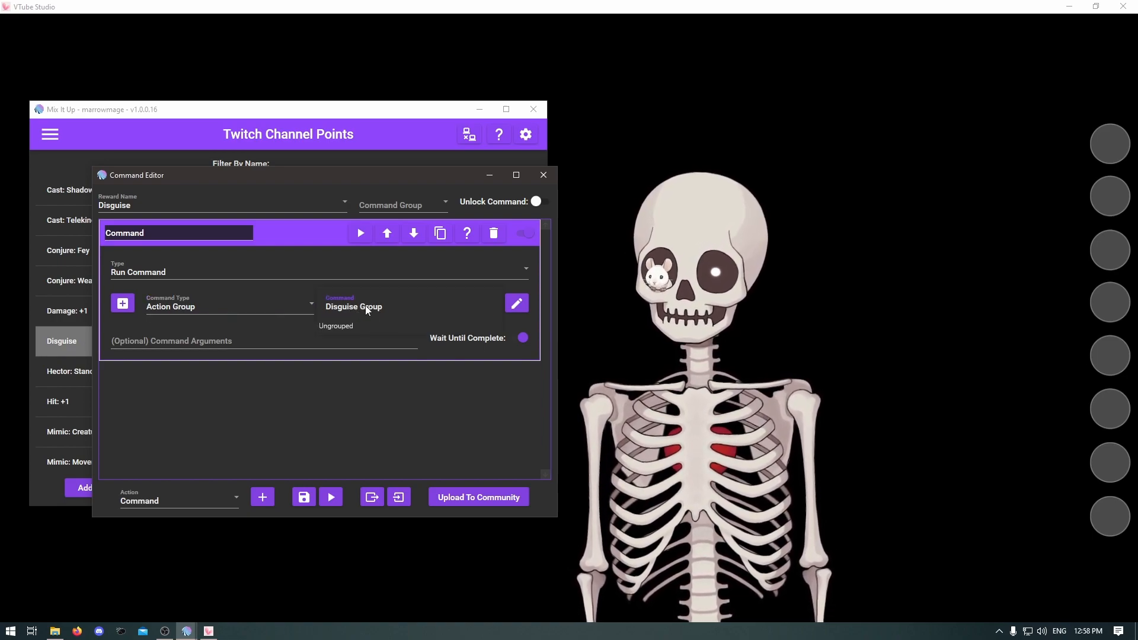
left_click(342, 425)
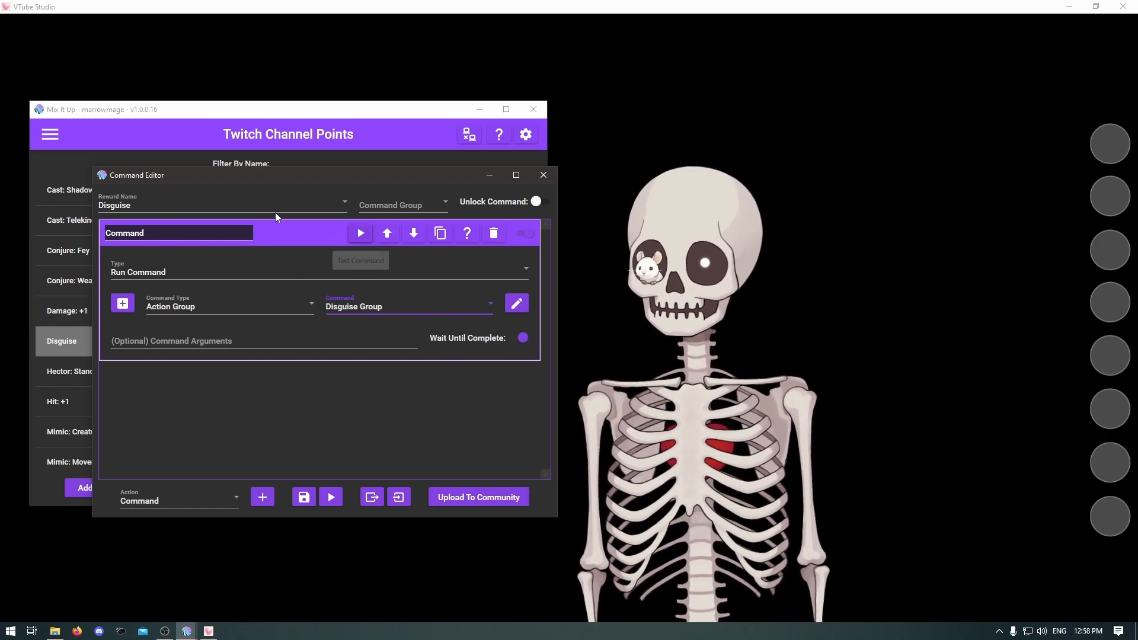
Test the Command action that runs Disguise Group and save the Disguise reward command.
left_click_drag(199, 185, 299, 191)
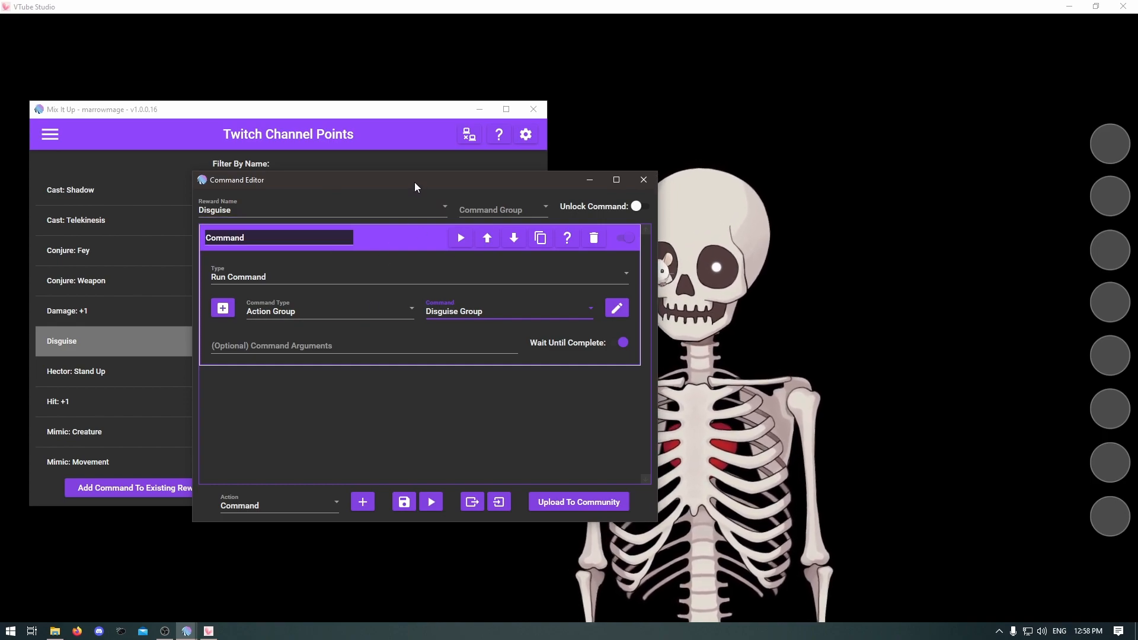
left_click_drag(414, 187, 319, 182)
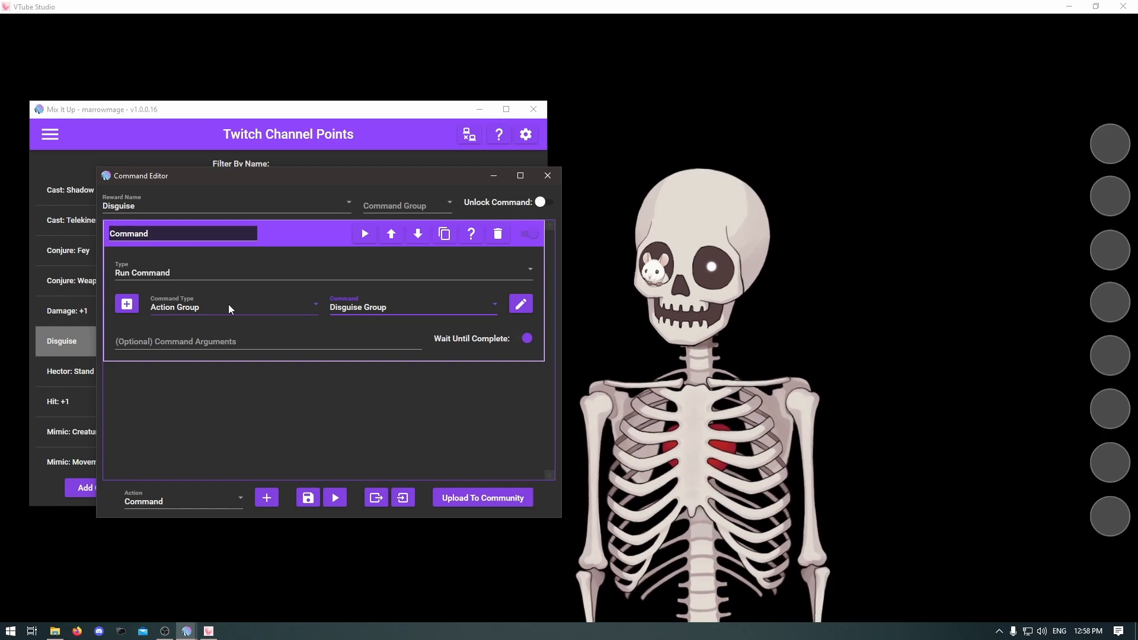
left_click(358, 240)
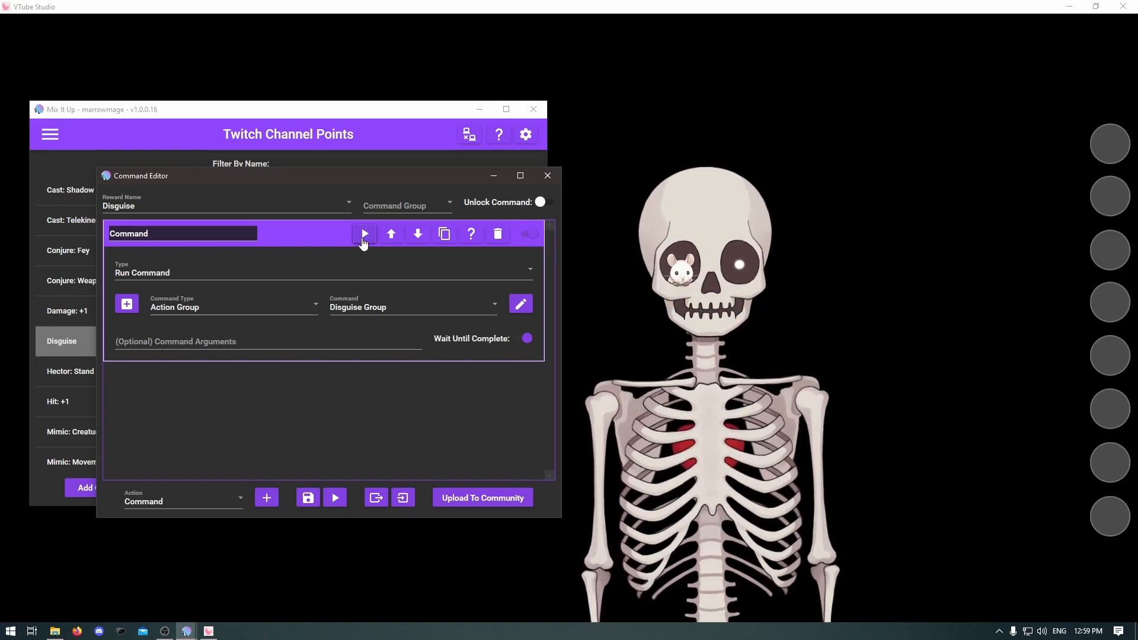
left_click(364, 235)
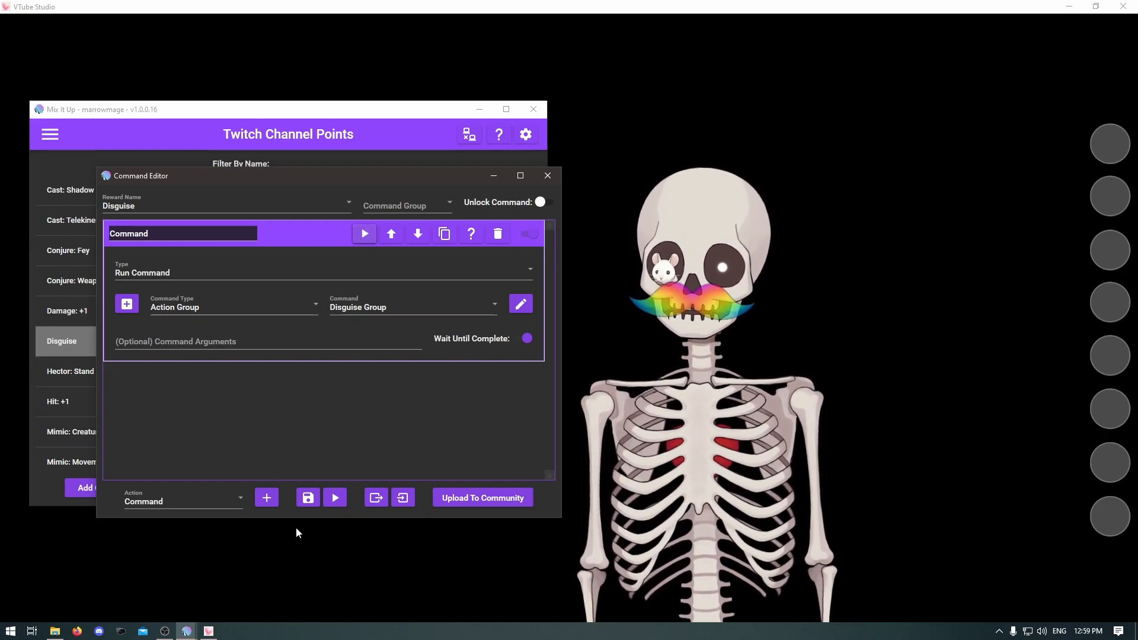
left_click(308, 497)
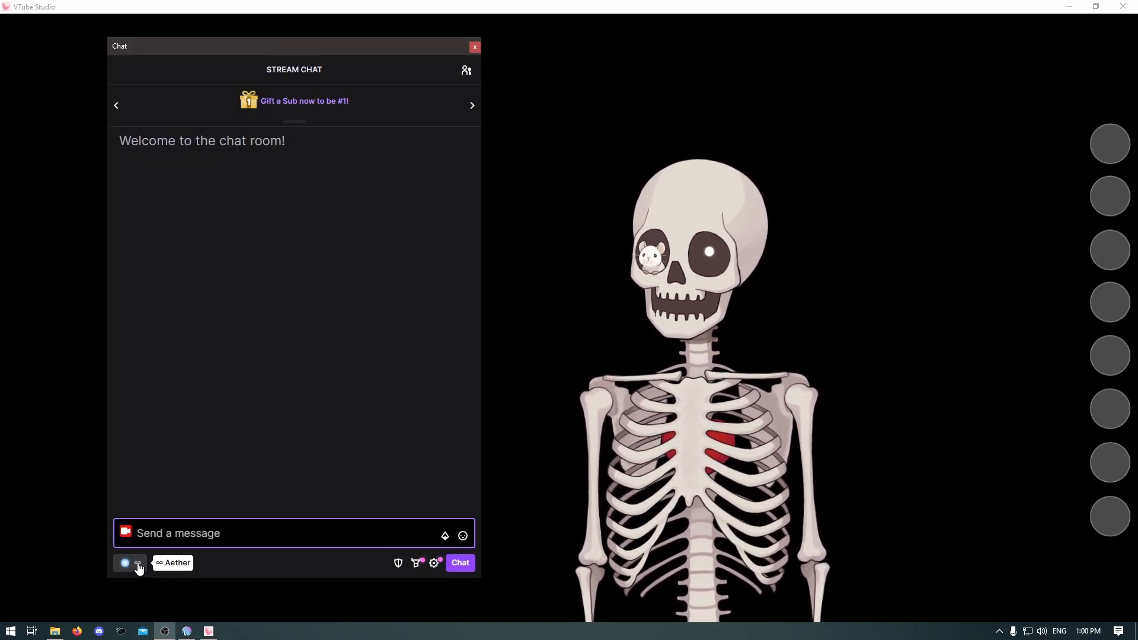
Redeem the Disguise channel point reward from the Twitch stream chat.
left_click(138, 564)
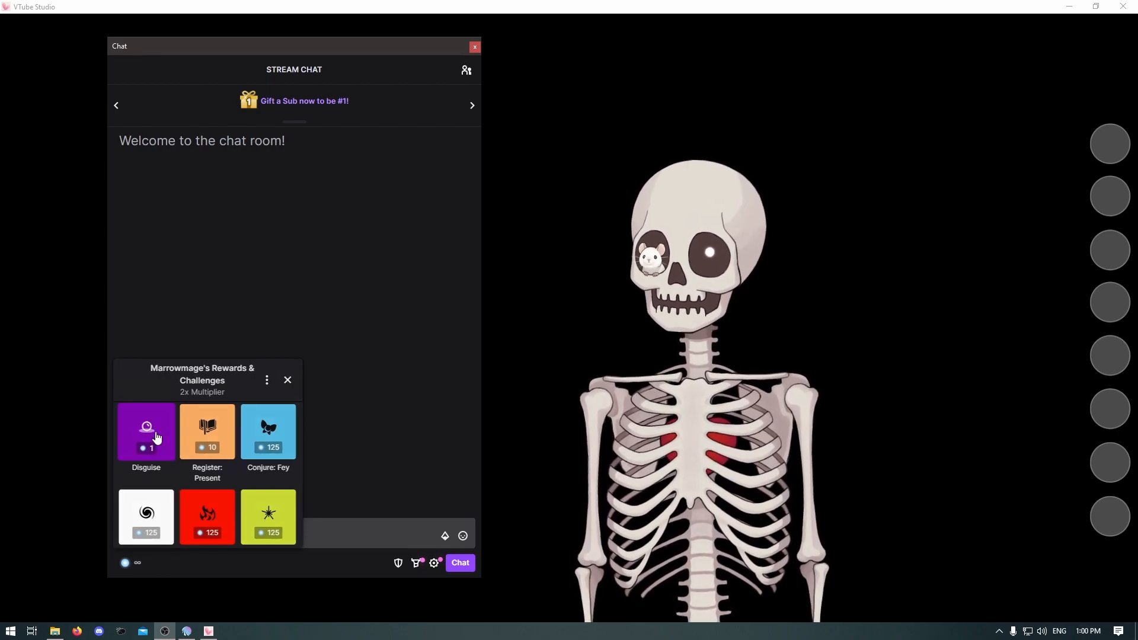
left_click(157, 438)
left_click(206, 524)
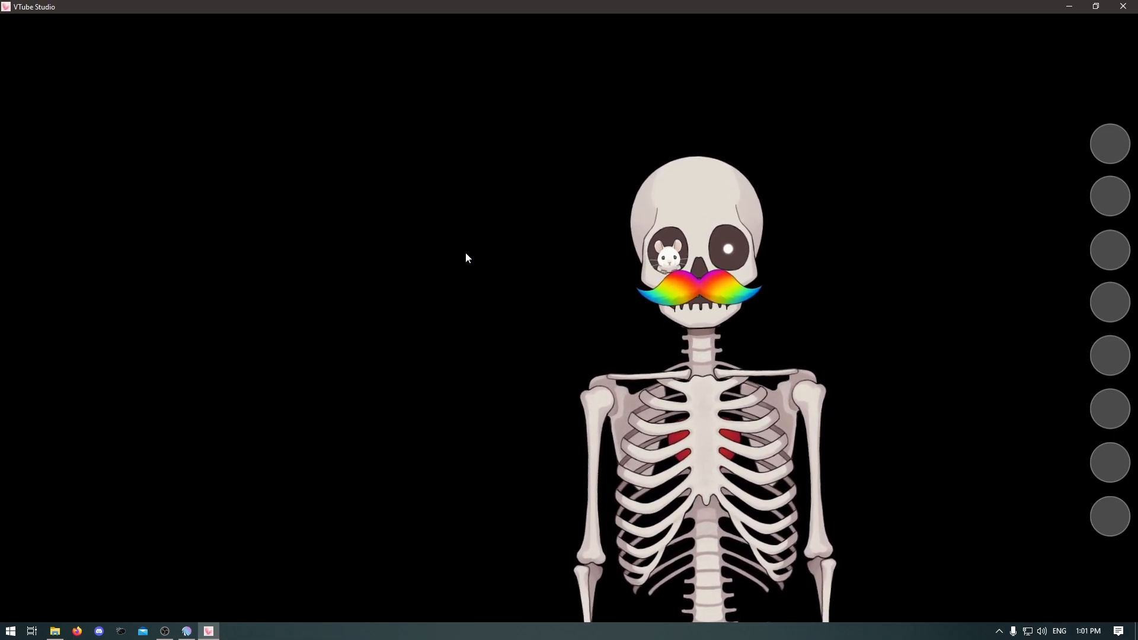
In VTube Studio, set the Rainbowstache hotkey to stop after 120 seconds and close the settings.
double_click(441, 254)
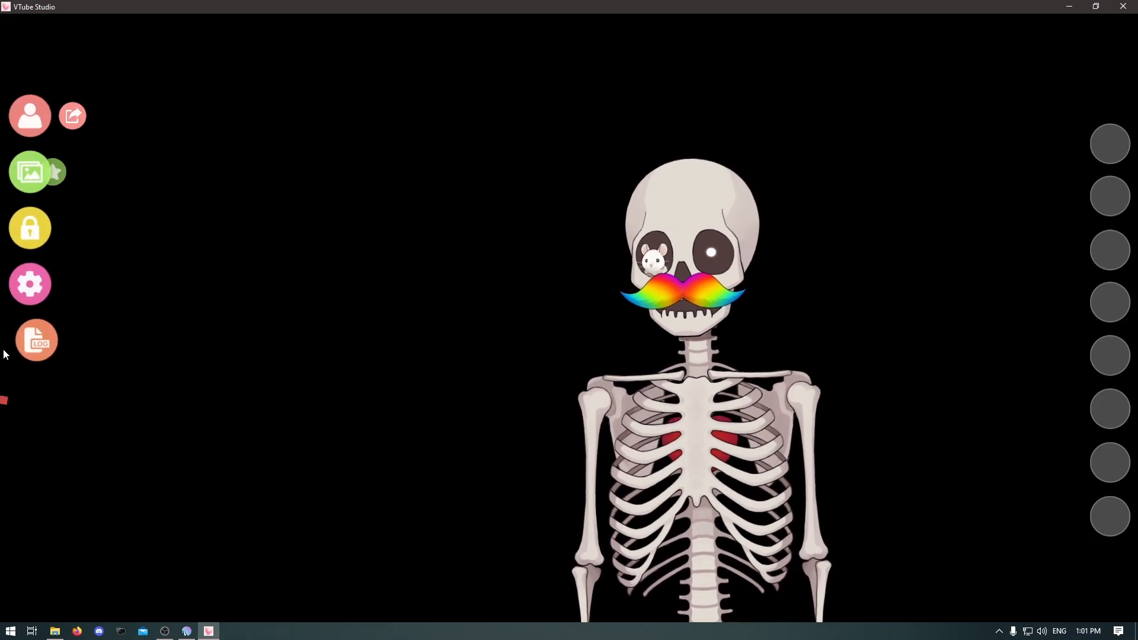
left_click(24, 289)
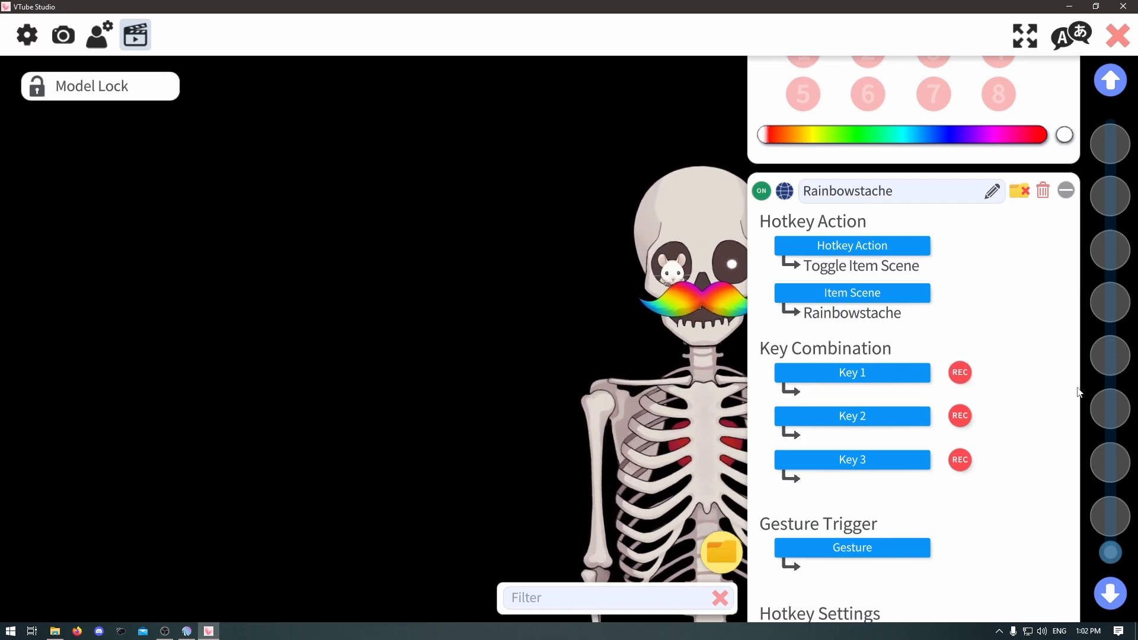
scroll(788, 400, "down", 5)
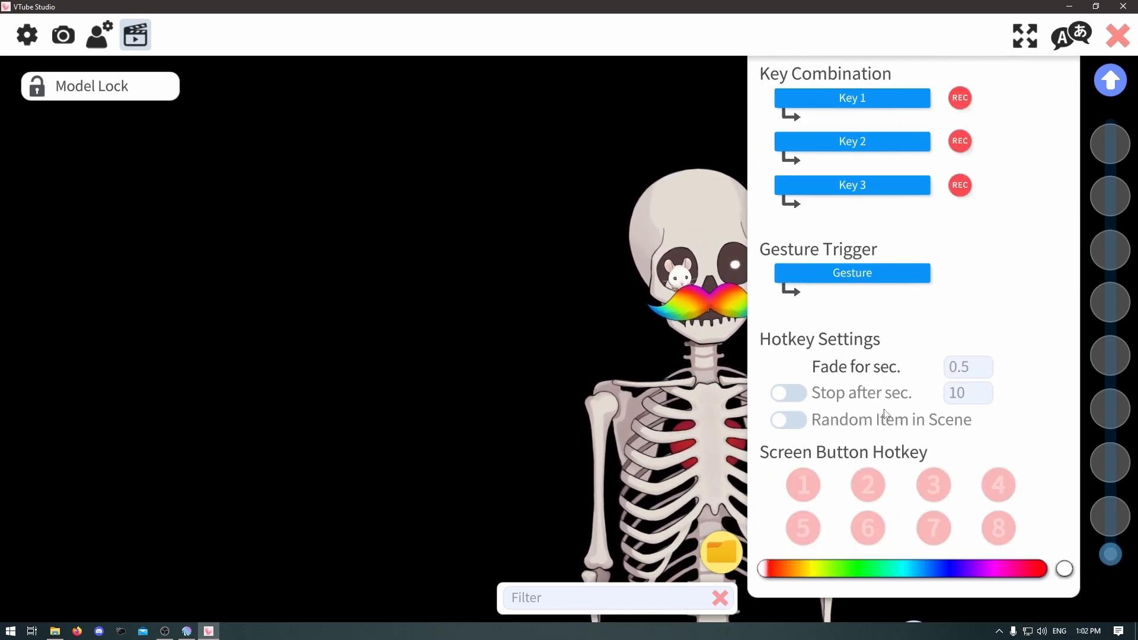
left_click(786, 395)
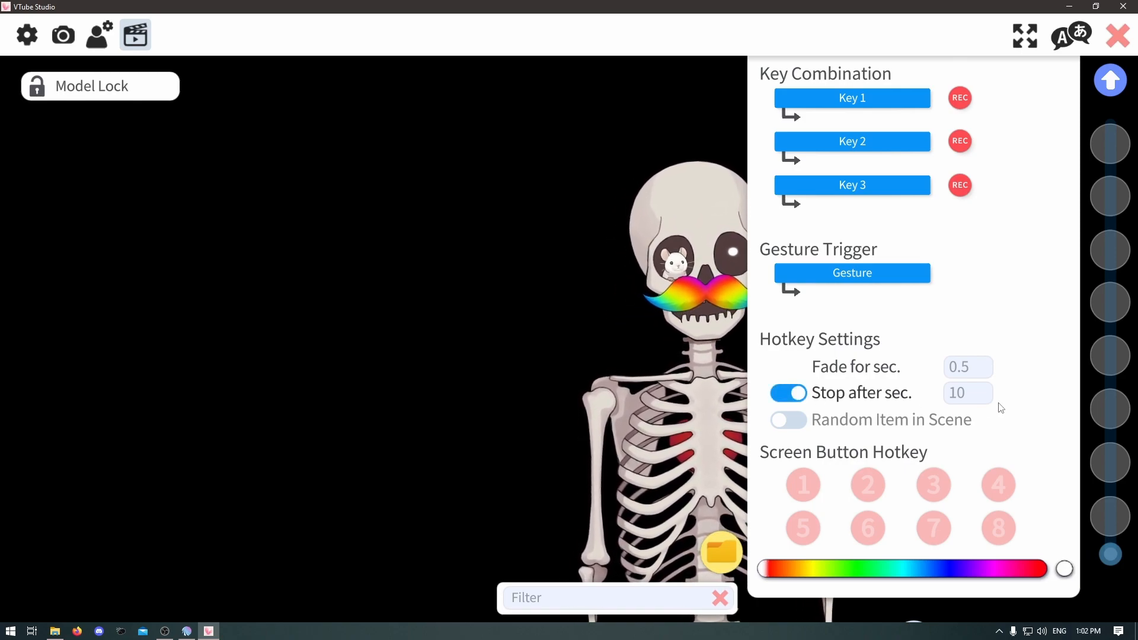
left_click(975, 399)
type("120")
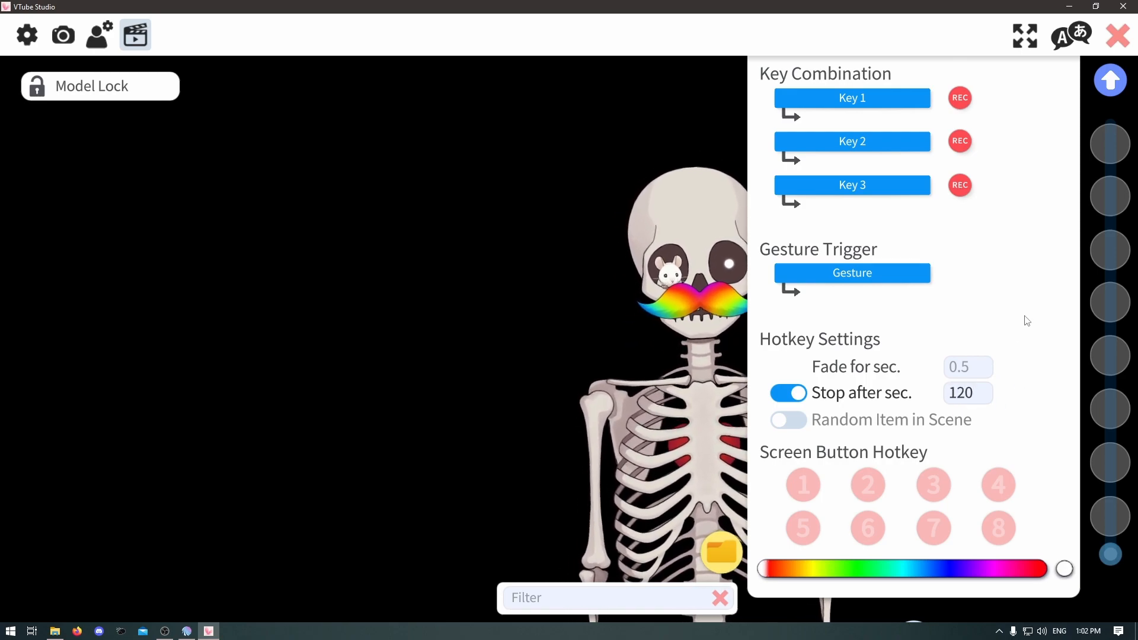
left_click(1118, 37)
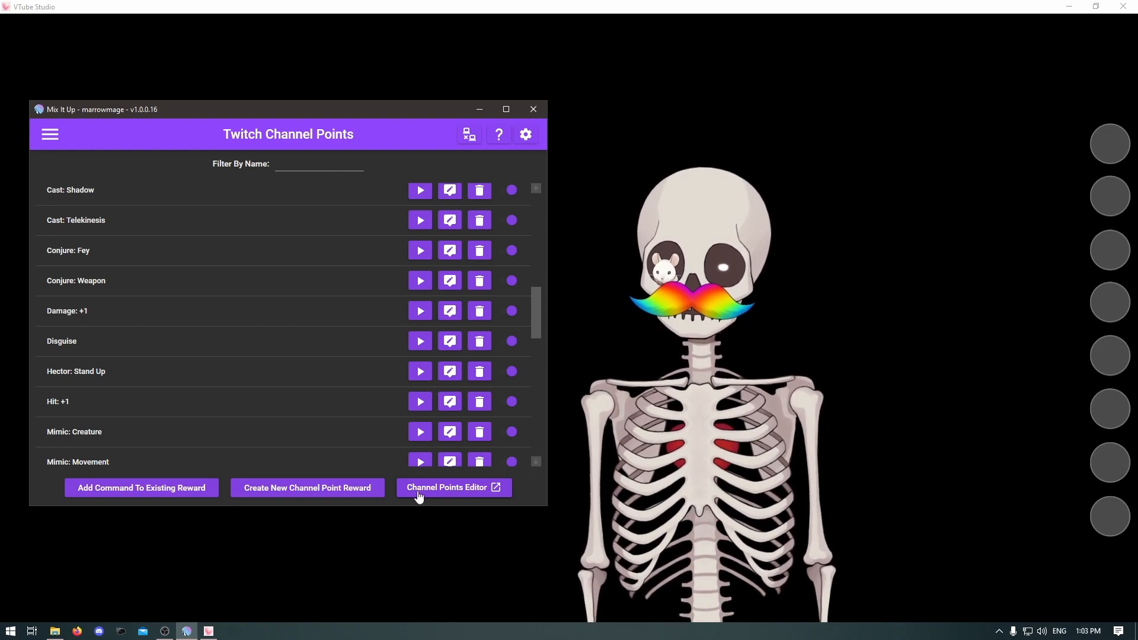
From Mix It Up, open Twitch's Manage Rewards & Challenges page and open the Disguise reward for editing.
left_click(473, 495)
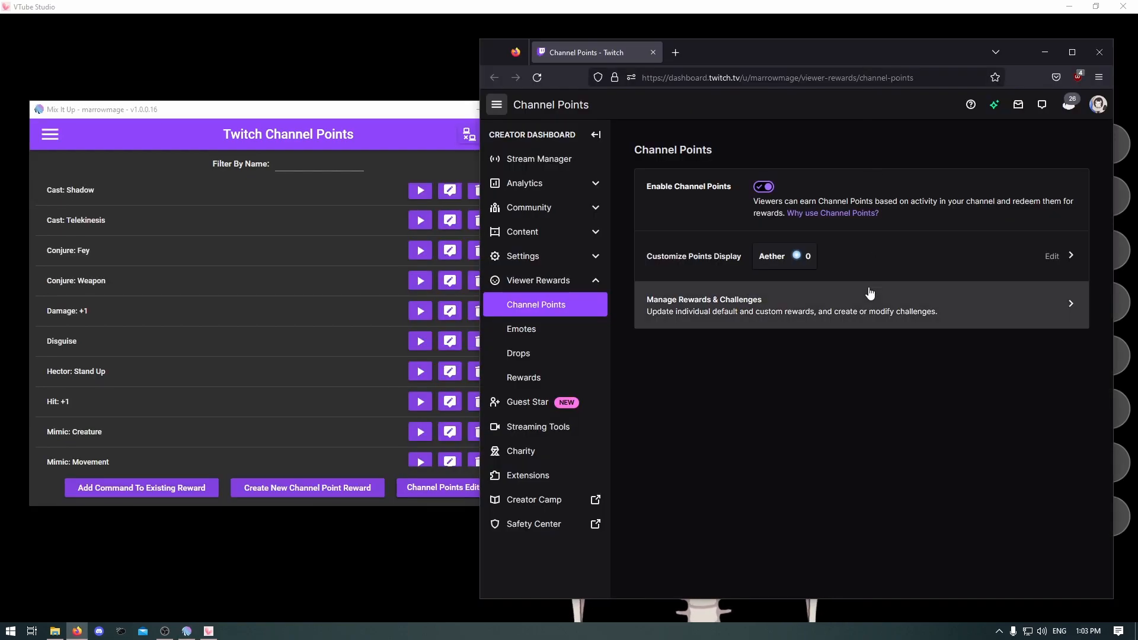
left_click(723, 312)
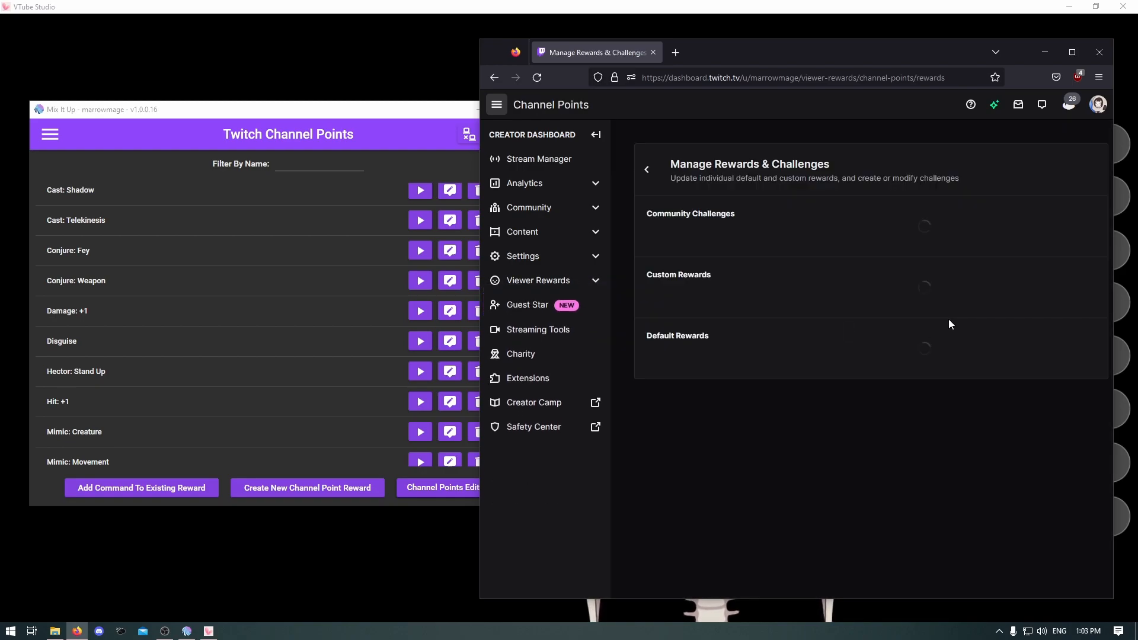
scroll(699, 452, "down", 3)
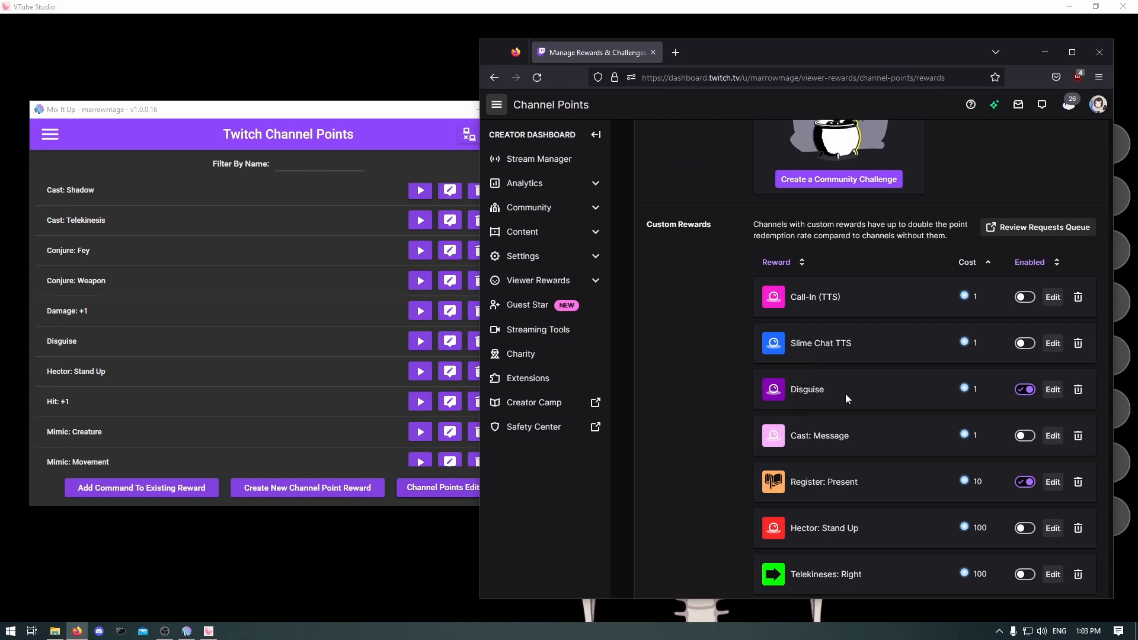
left_click(1053, 390)
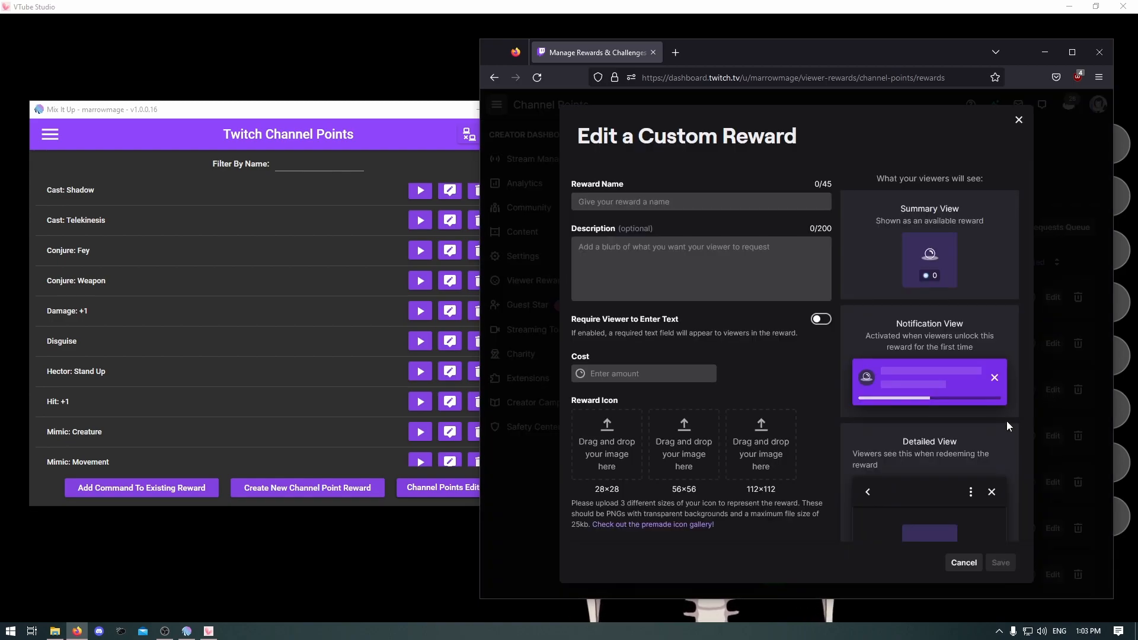
scroll(1033, 236, "down", 1)
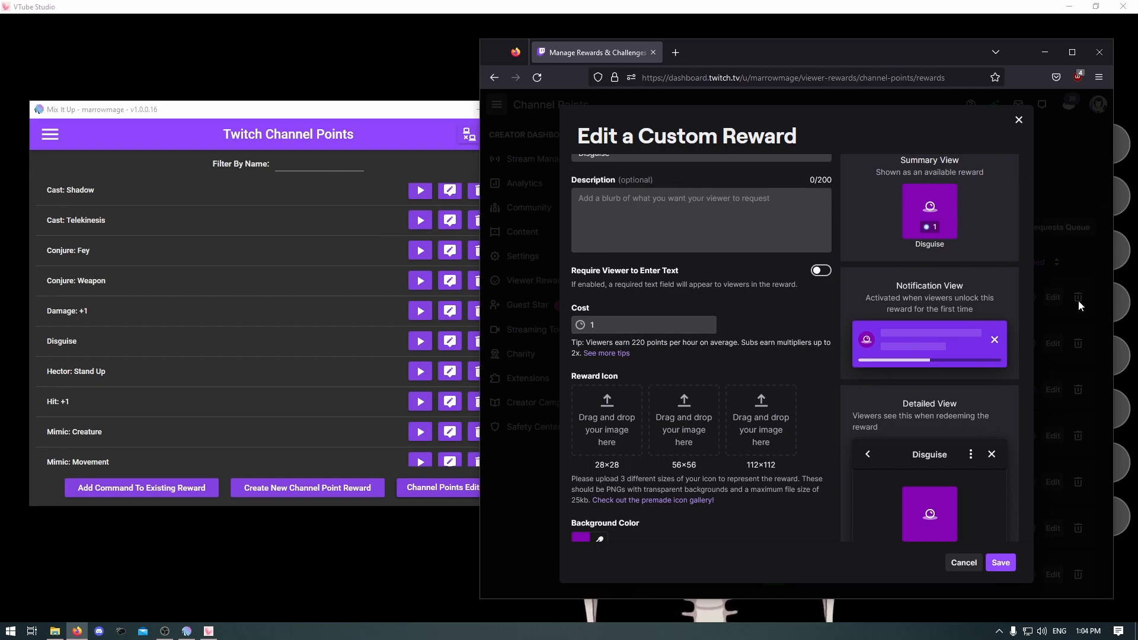
left_click_drag(1030, 306, 1015, 453)
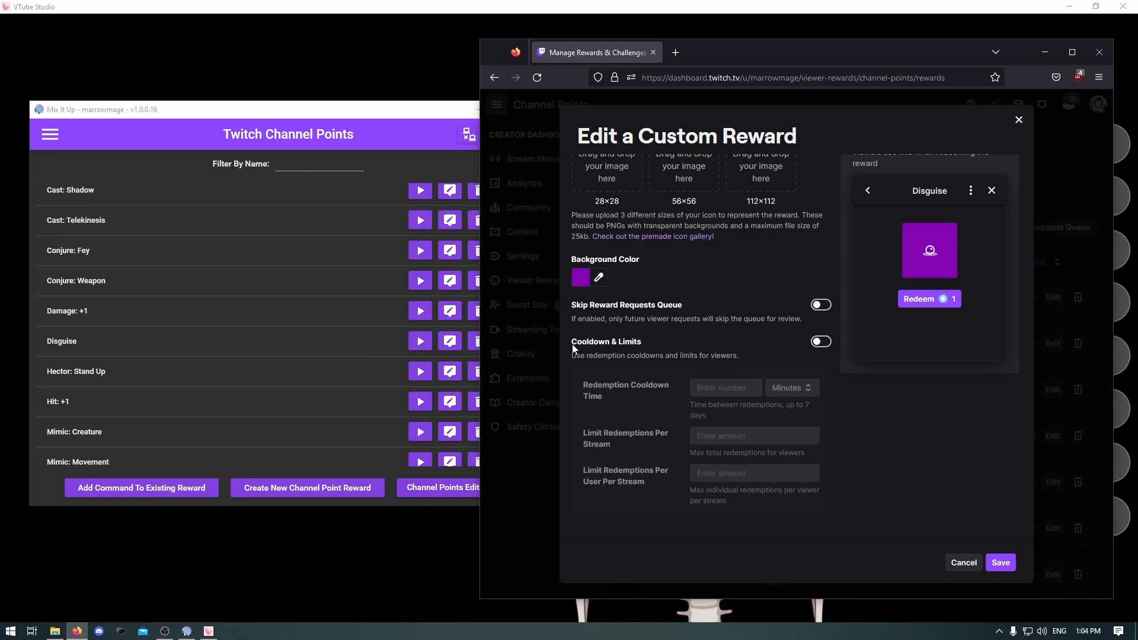
Enable Cooldown & Limits with a redemption cooldown of 2 minutes, save the reward, and minimize the browser.
left_click(821, 343)
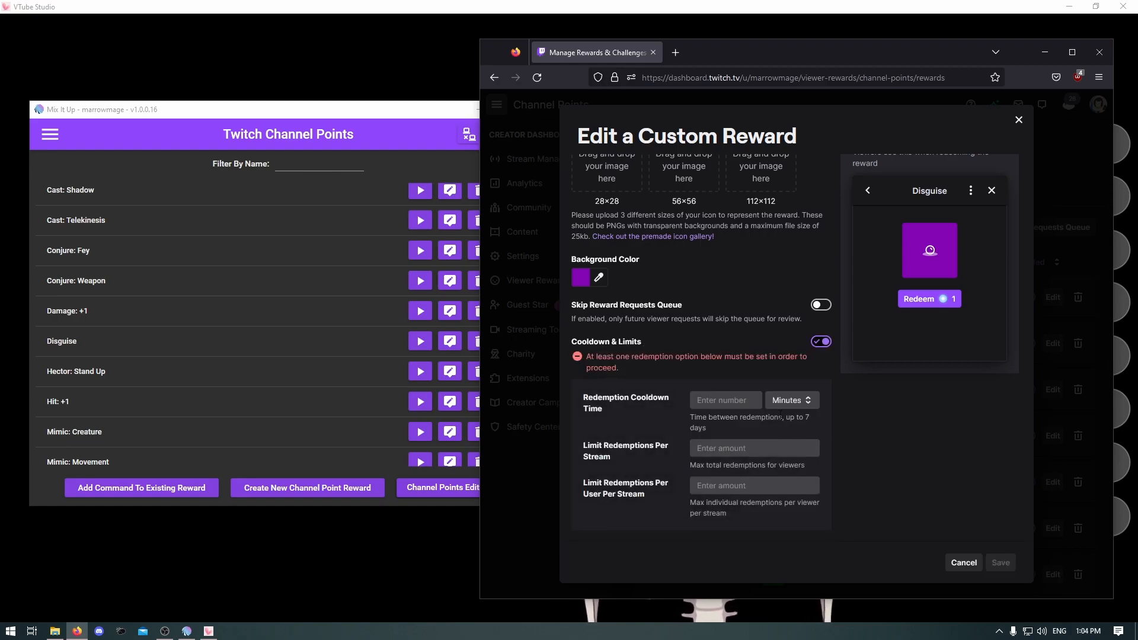
left_click(734, 402)
type("2")
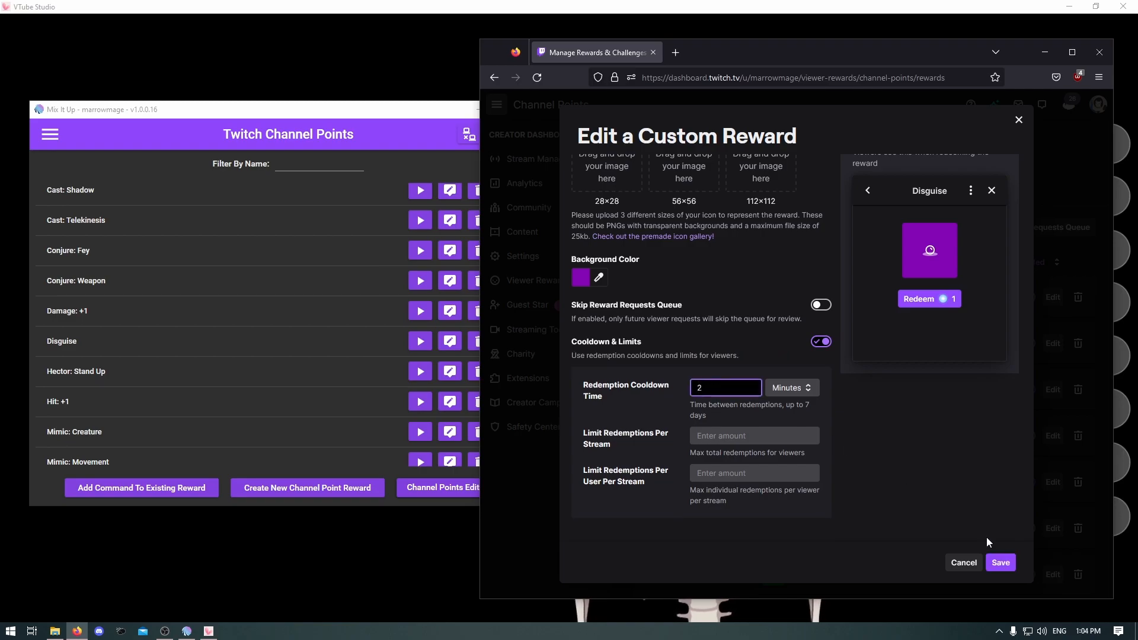
left_click(1001, 564)
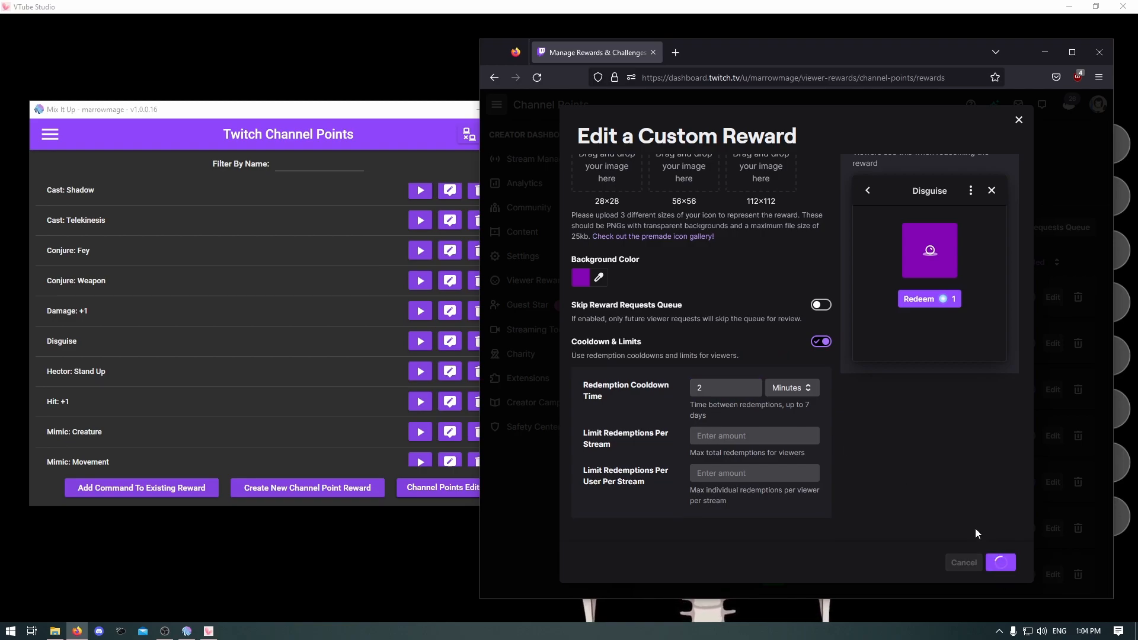
left_click(1045, 56)
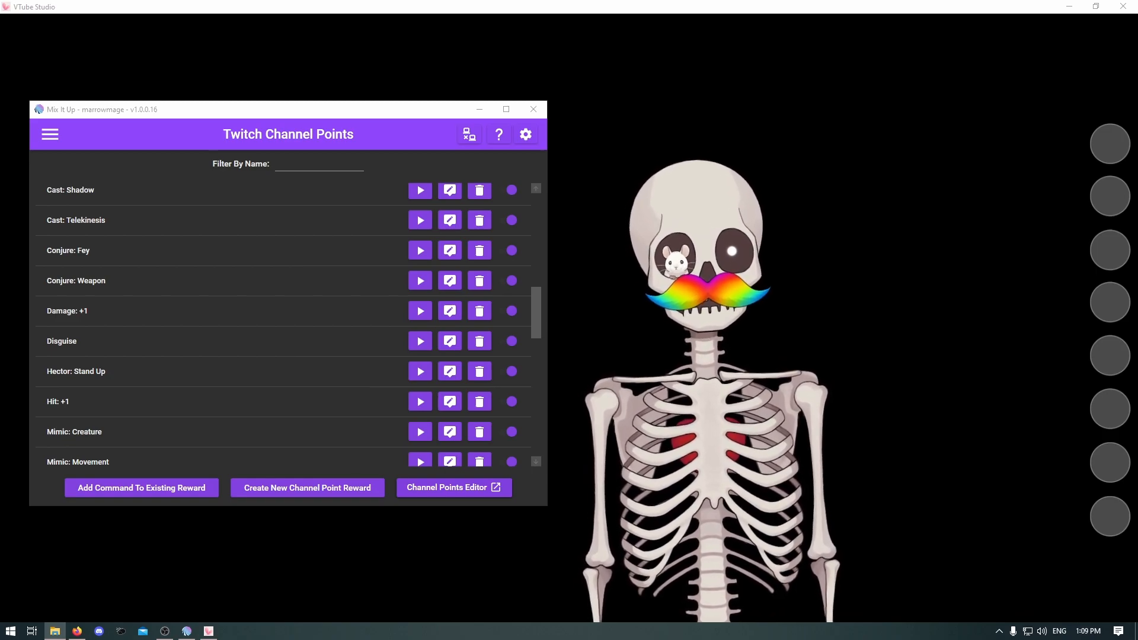
left_click(236, 118)
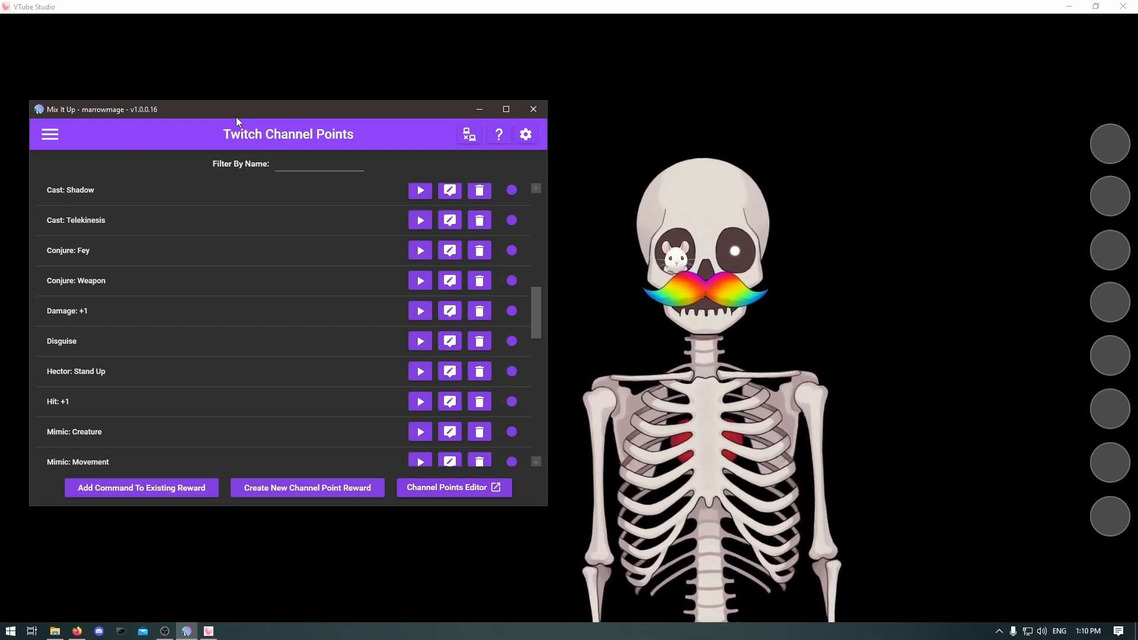
left_click(452, 263)
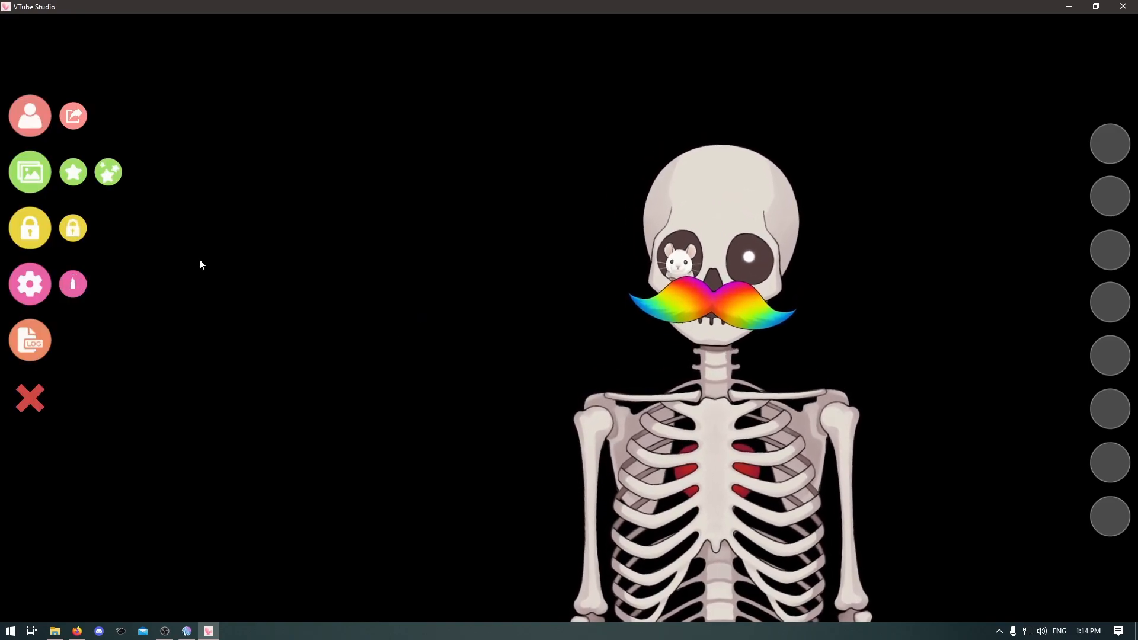
In VTube Studio, add Black Sunglasses, Wizard Hat, disguise and Live2D Beard items to the model and position them on its head.
left_click(474, 203)
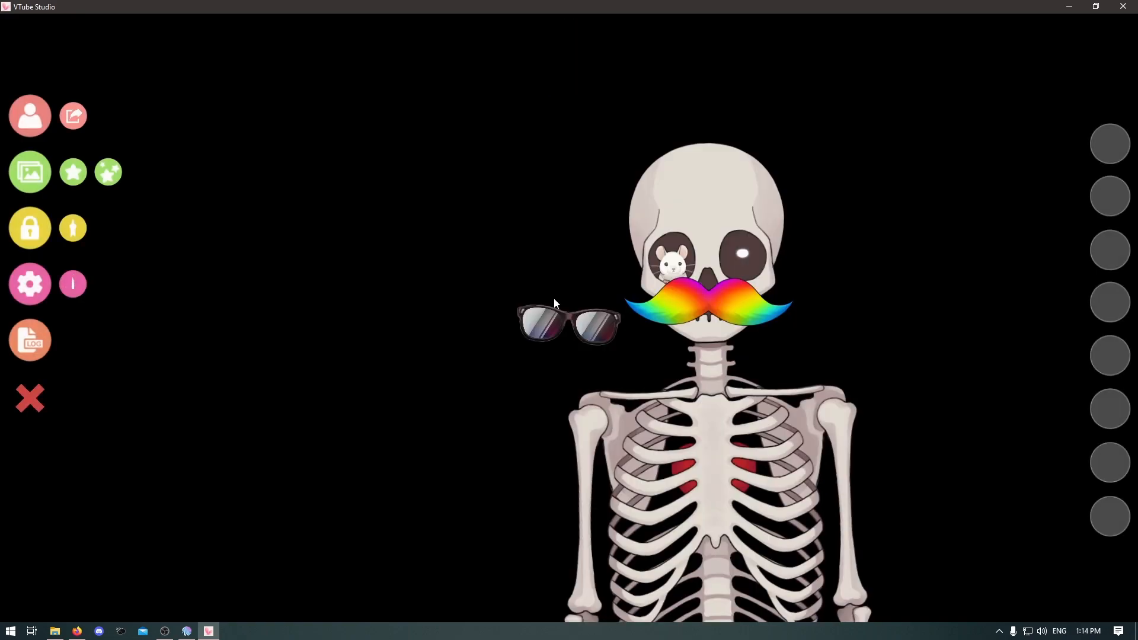
left_click_drag(555, 304, 685, 235)
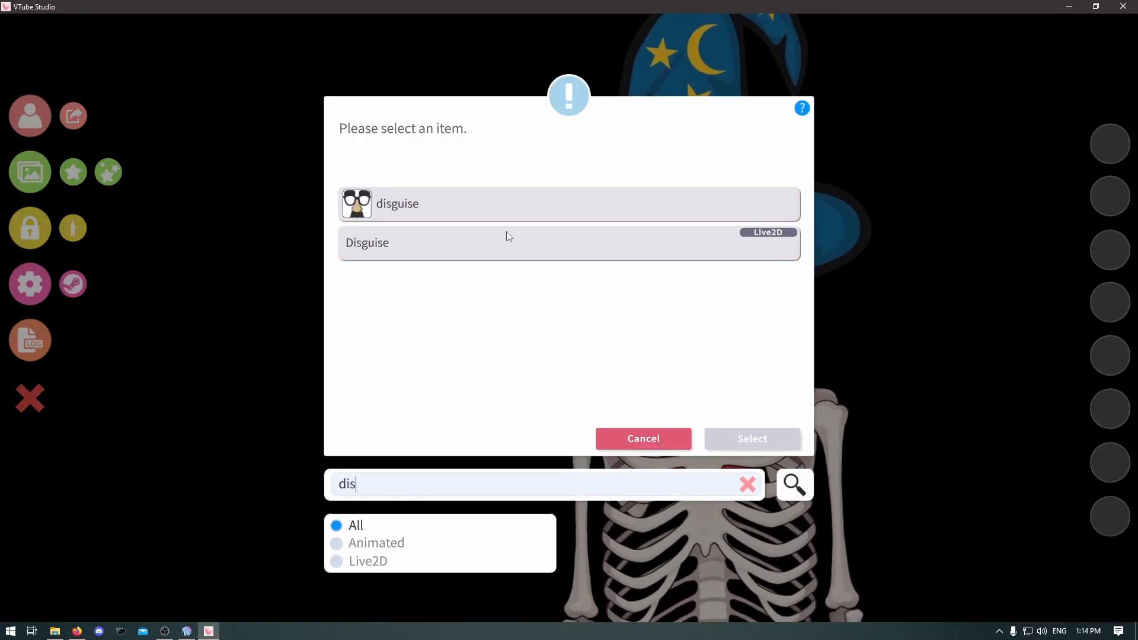
left_click(506, 233)
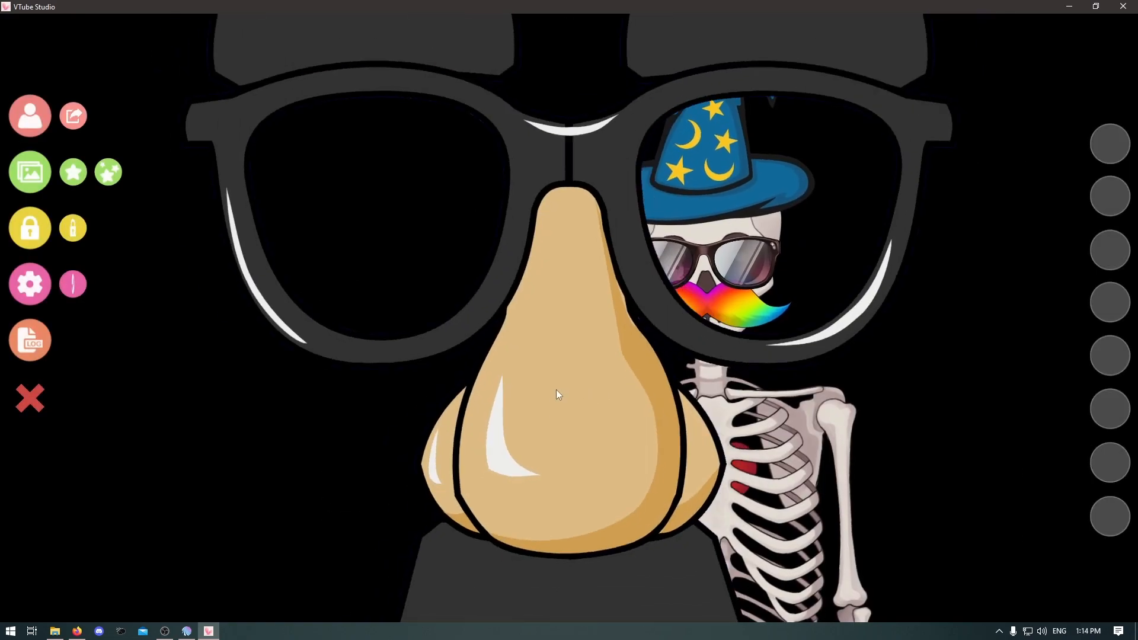
left_click(475, 204)
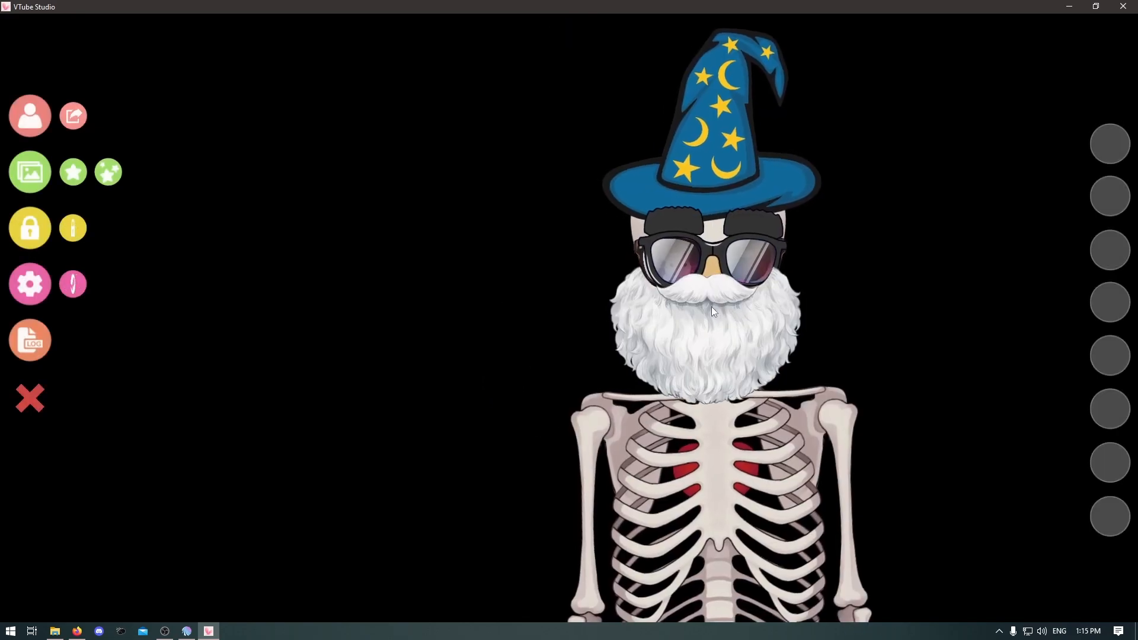
left_click(759, 440)
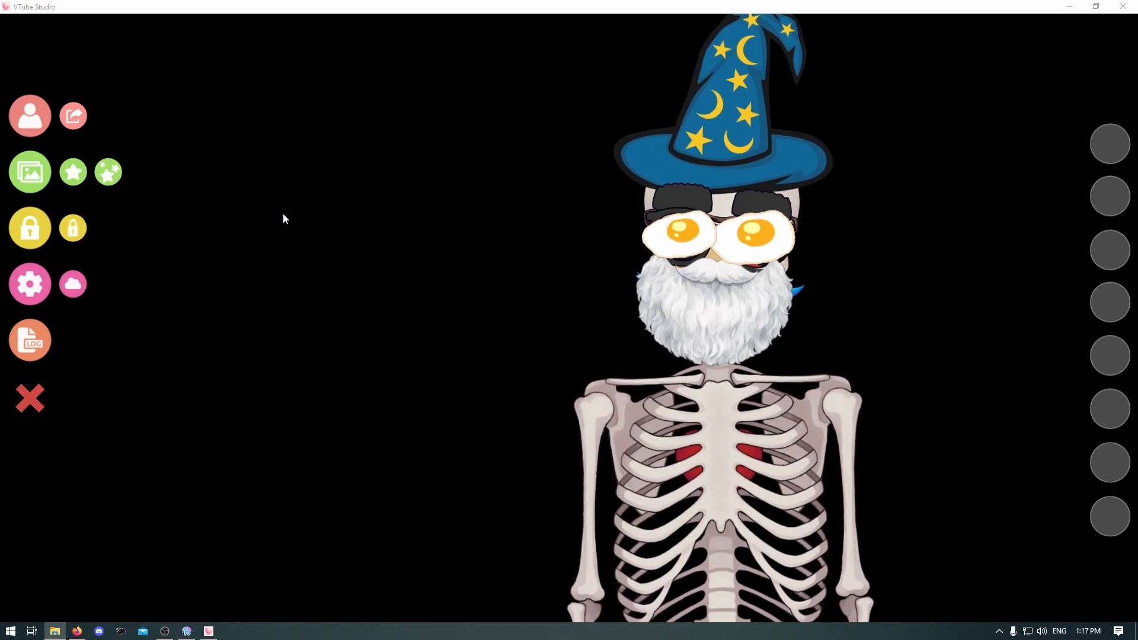
Create a new item scene named Disguise from all the items on the model and save it.
left_click(105, 173)
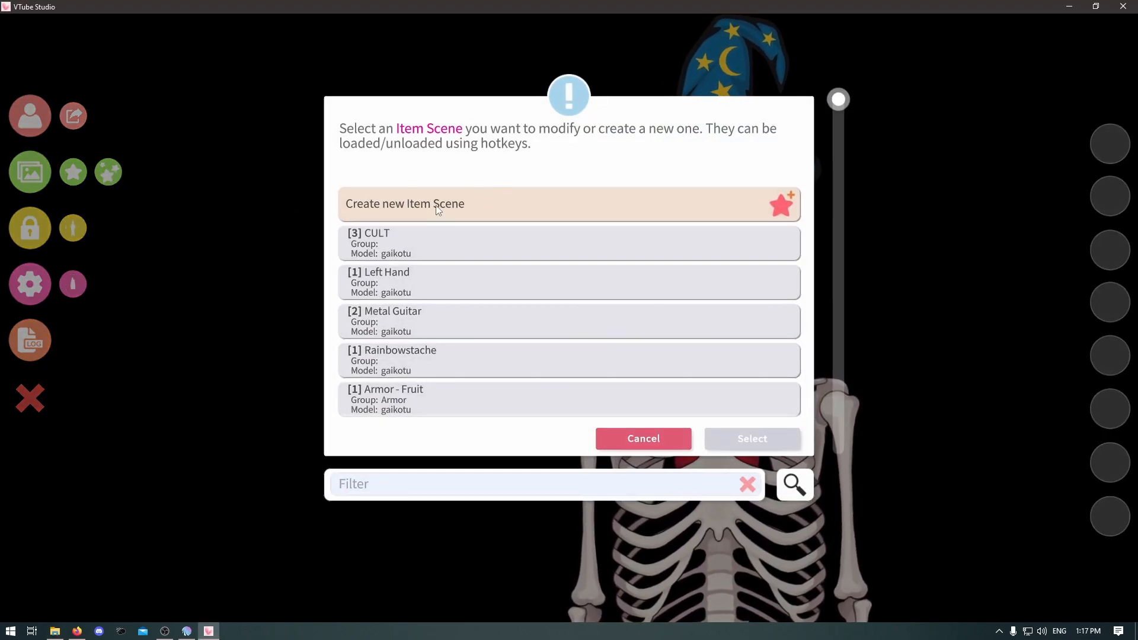
left_click(454, 202)
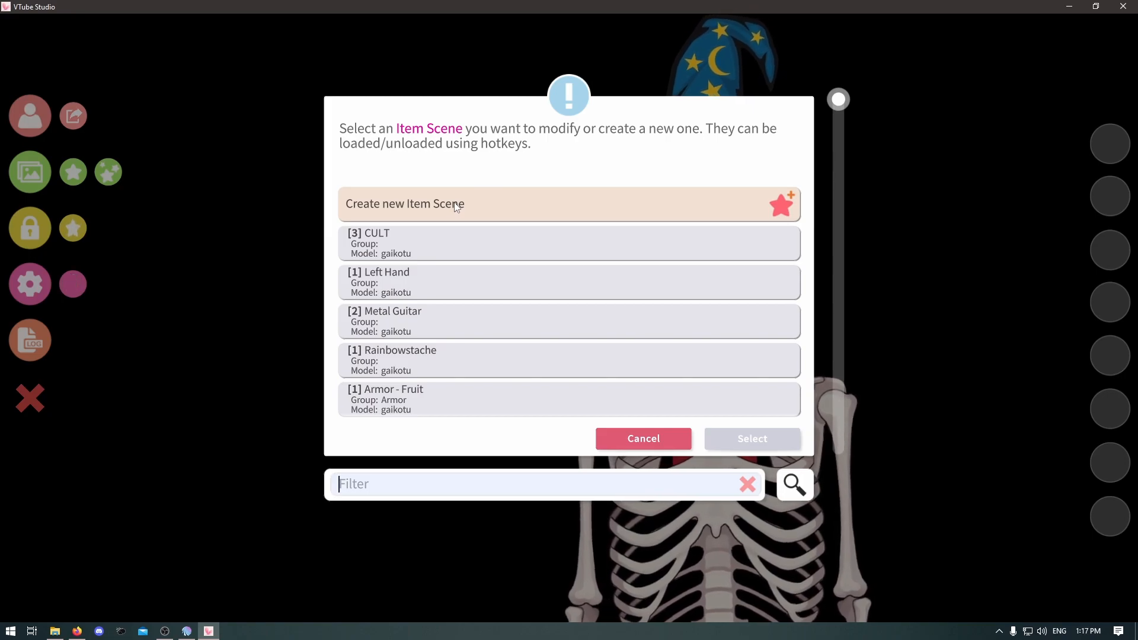
left_click(749, 439)
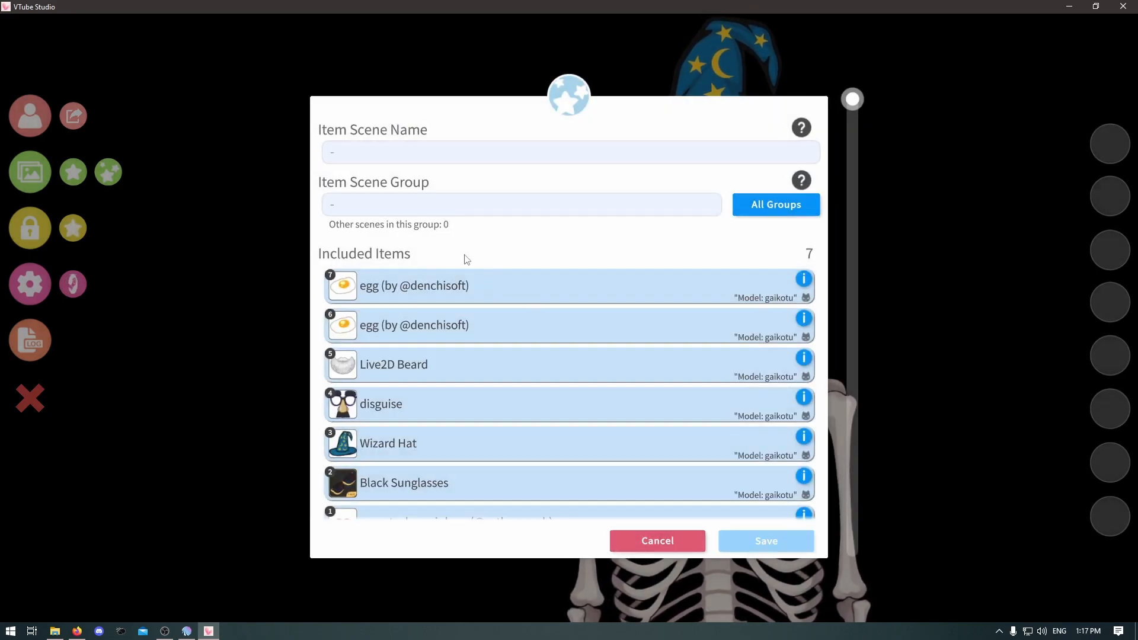
left_click(417, 157)
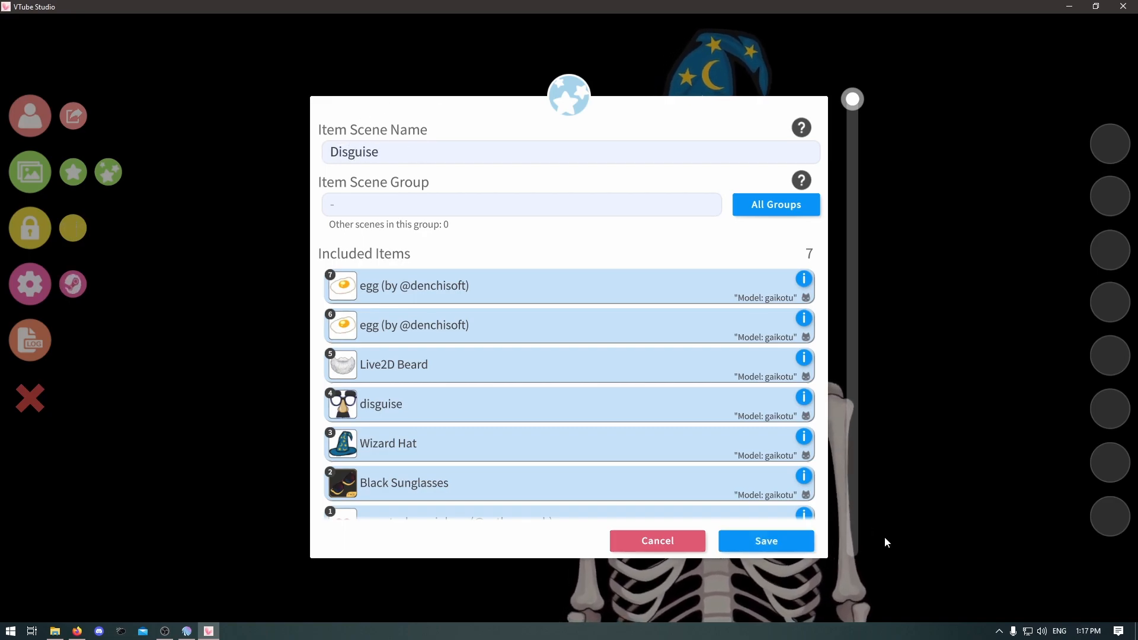
left_click(773, 542)
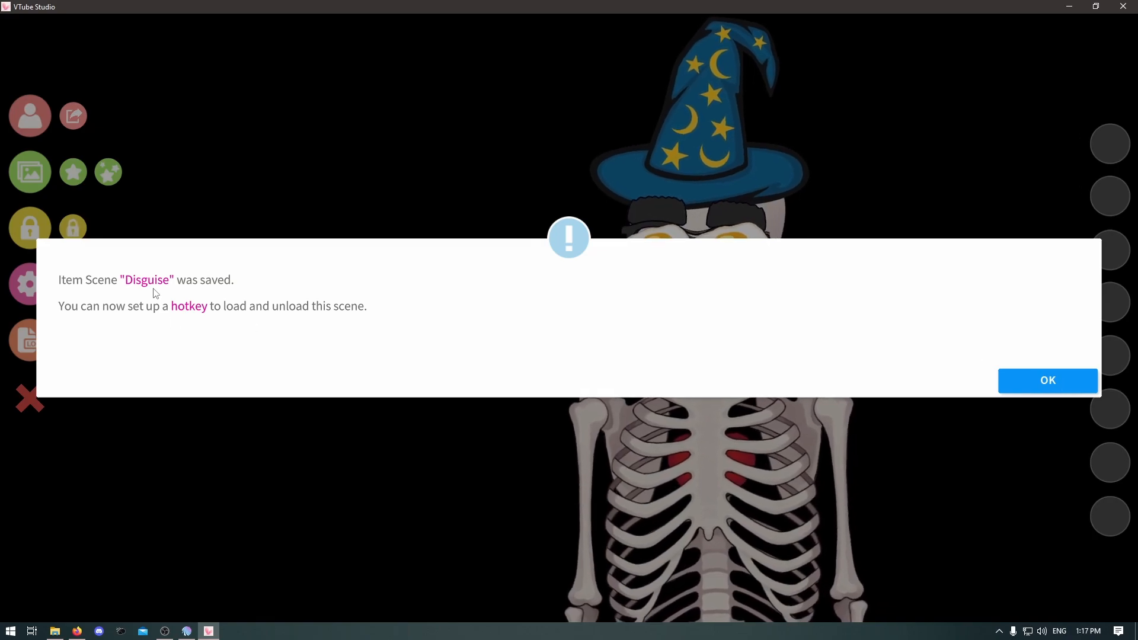
left_click(1048, 379)
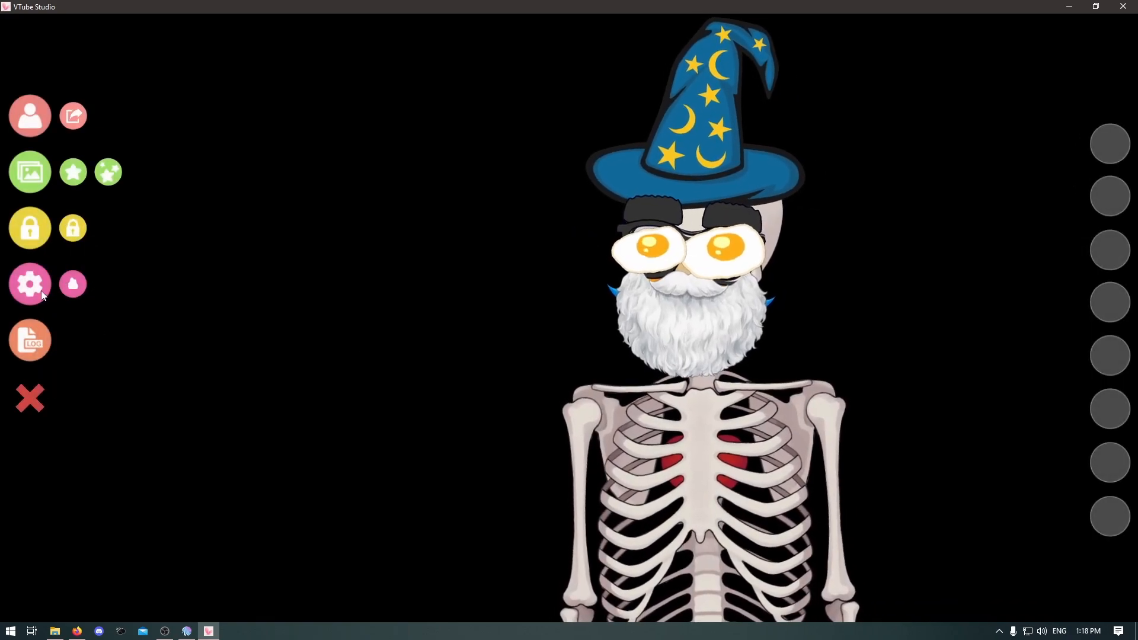
Rename the Rainbowstache hotkey to Disguise and make it toggle the Disguise item scene.
left_click(66, 281)
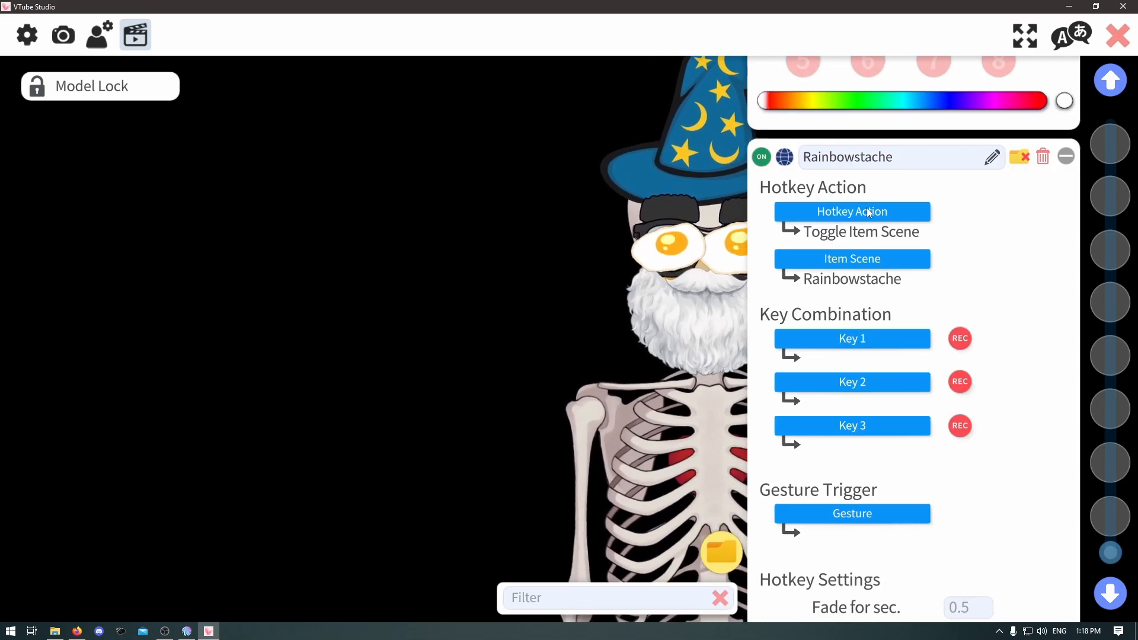
left_click(889, 166)
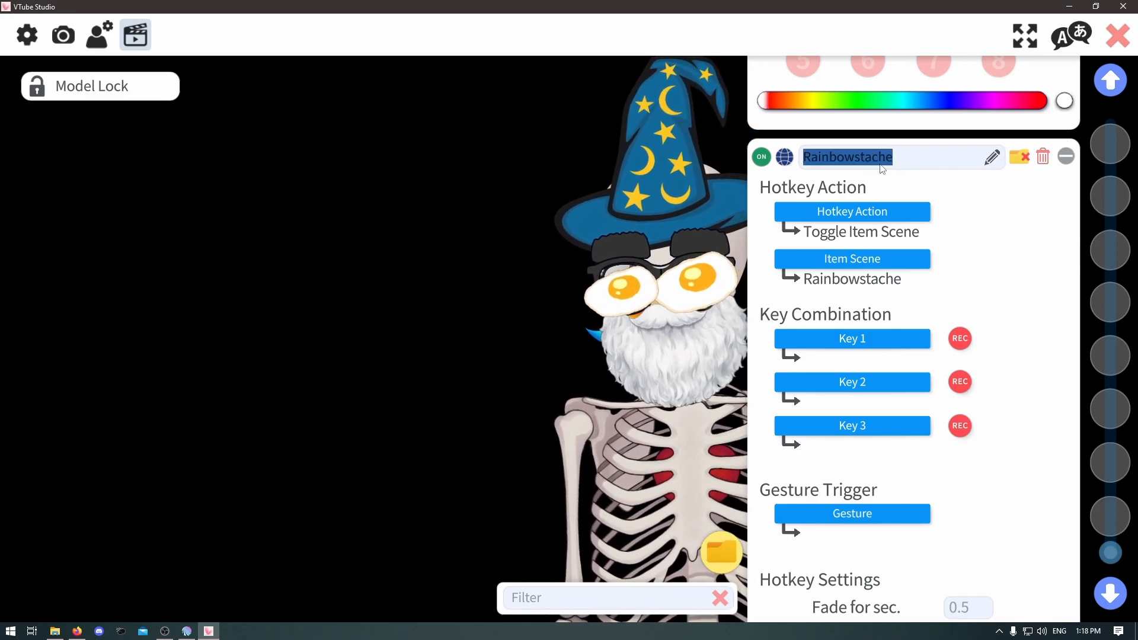
type("Disguise")
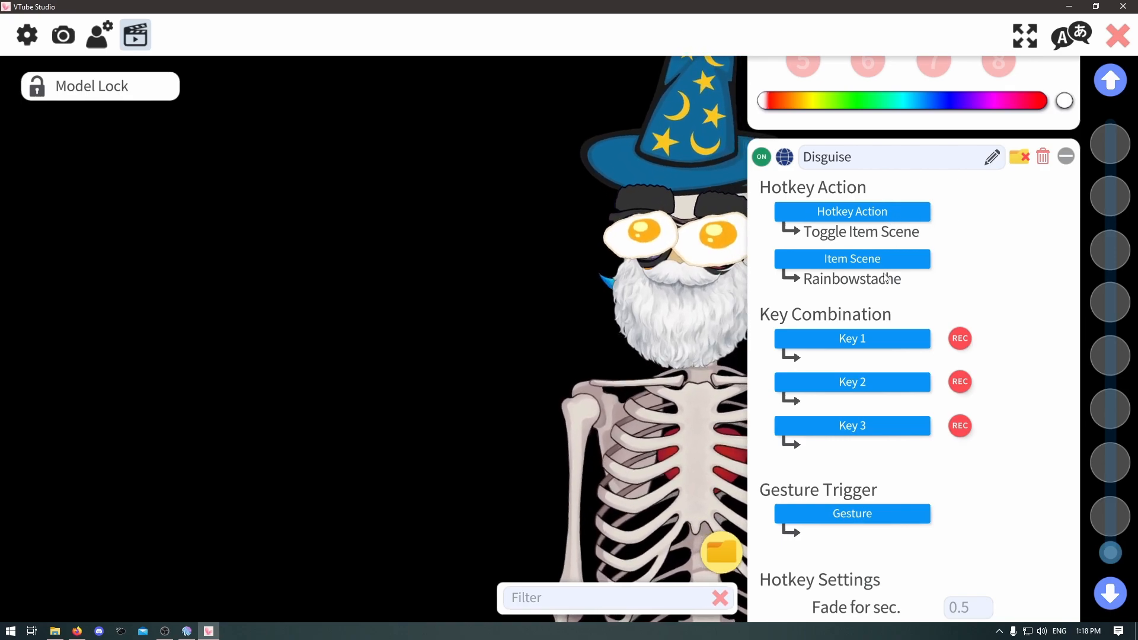
left_click(856, 258)
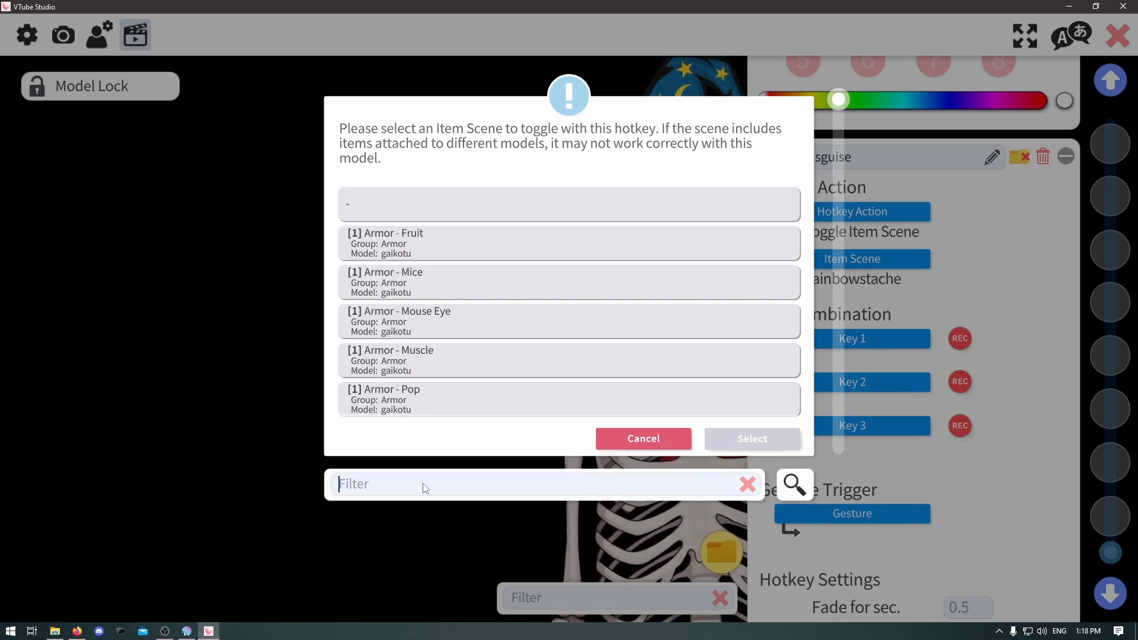
type("disgu")
left_click(497, 192)
left_click(720, 438)
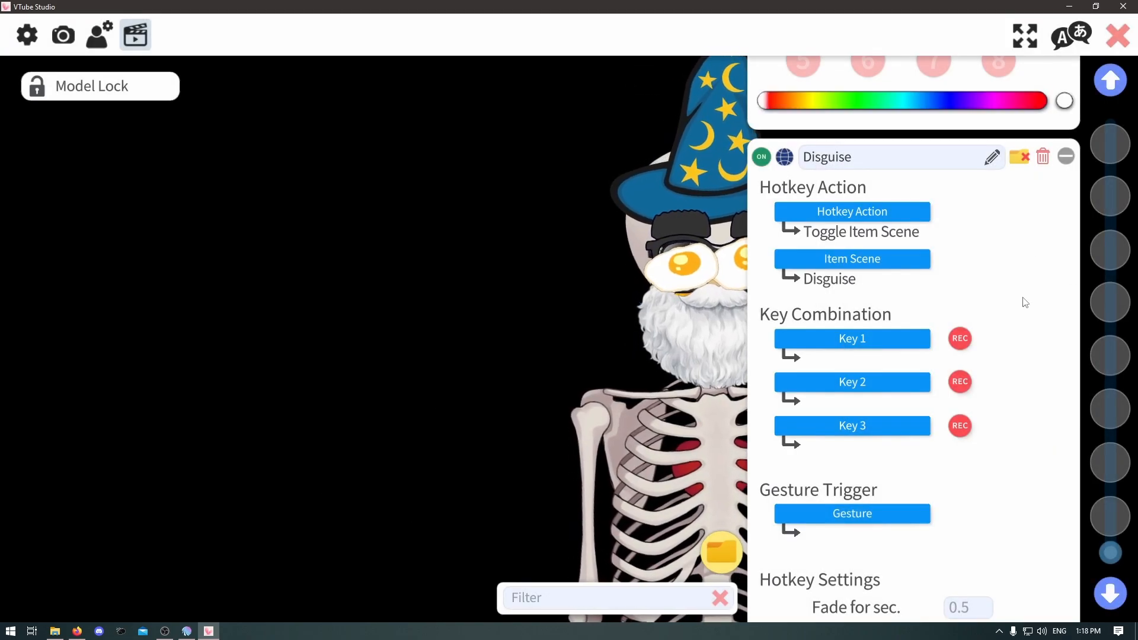
scroll(1021, 286, "down", 3)
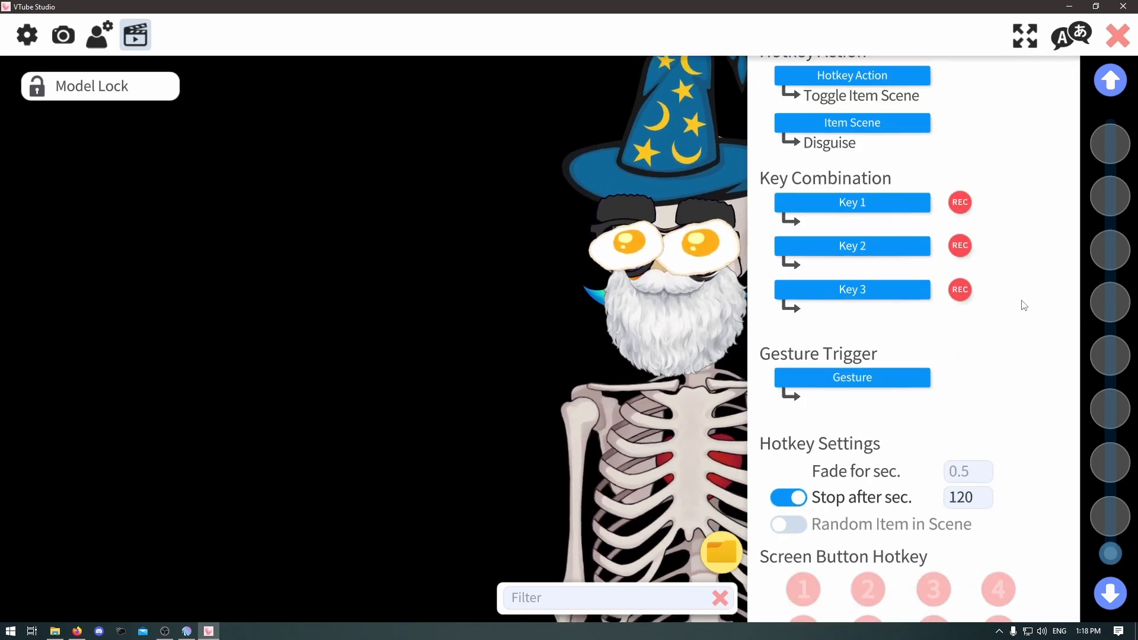
scroll(1024, 346, "down", 2)
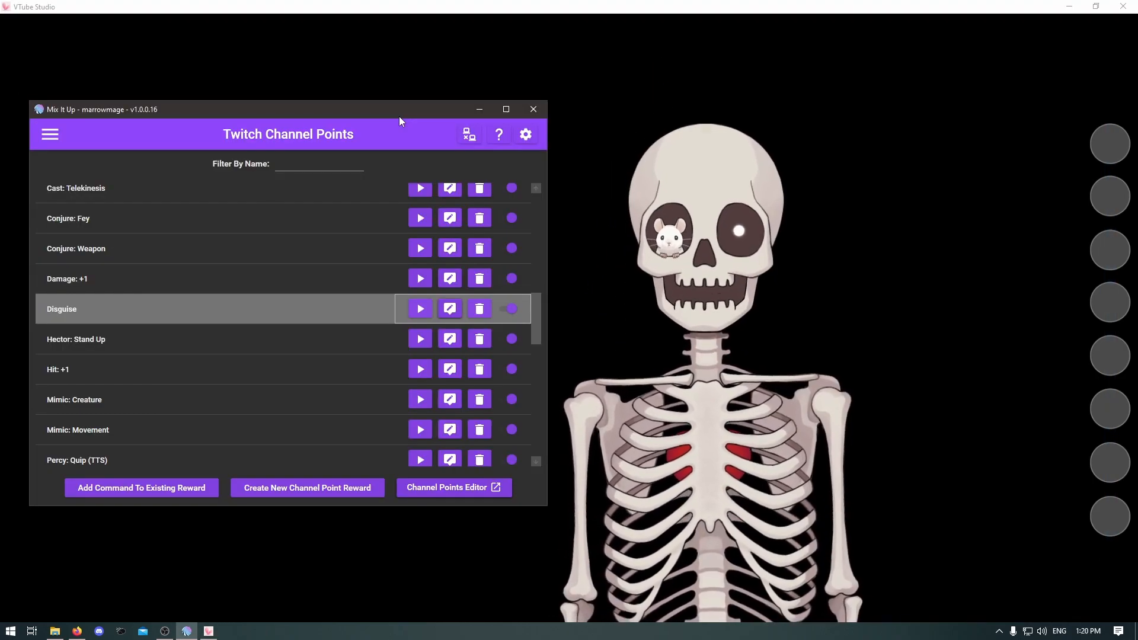
In Mix It Up, save Disguise Group with its VTube Studio action running gaikotu's Disguise hotkey, and close the Disguise reward's command editor.
left_click(452, 315)
left_click_drag(492, 147, 270, 187)
left_click(222, 243)
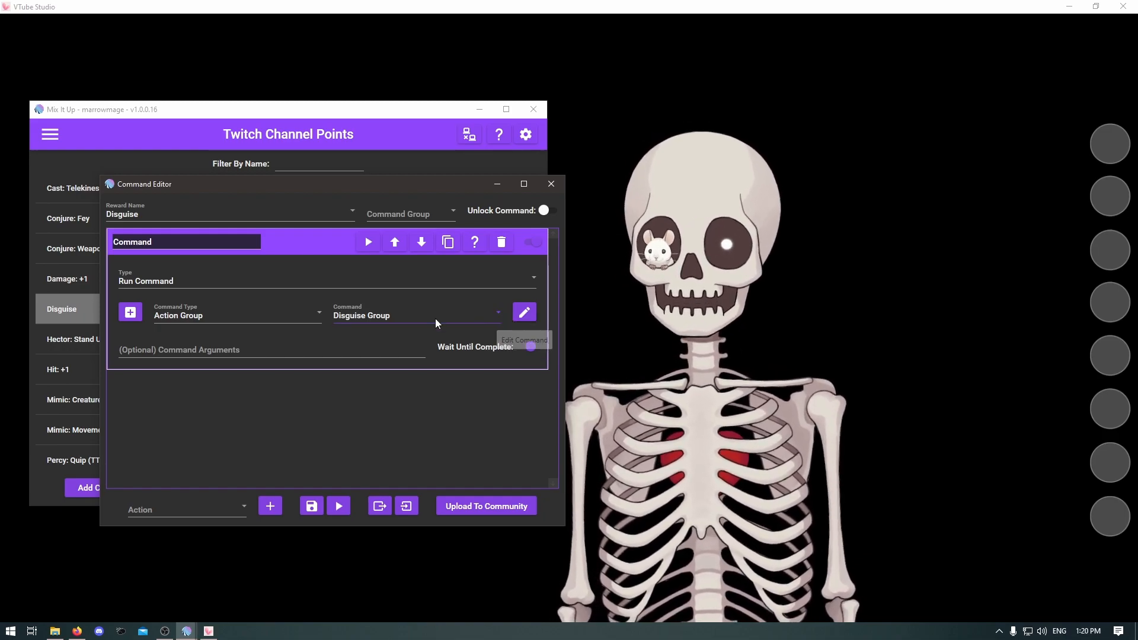
left_click(524, 315)
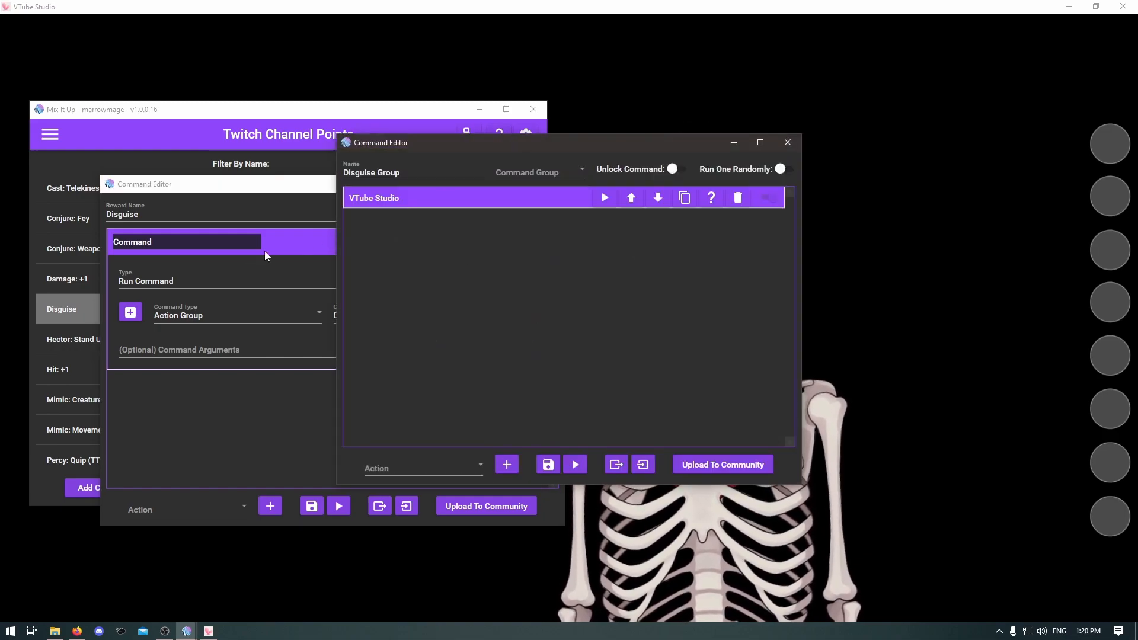
left_click_drag(400, 148, 151, 187)
left_click(187, 249)
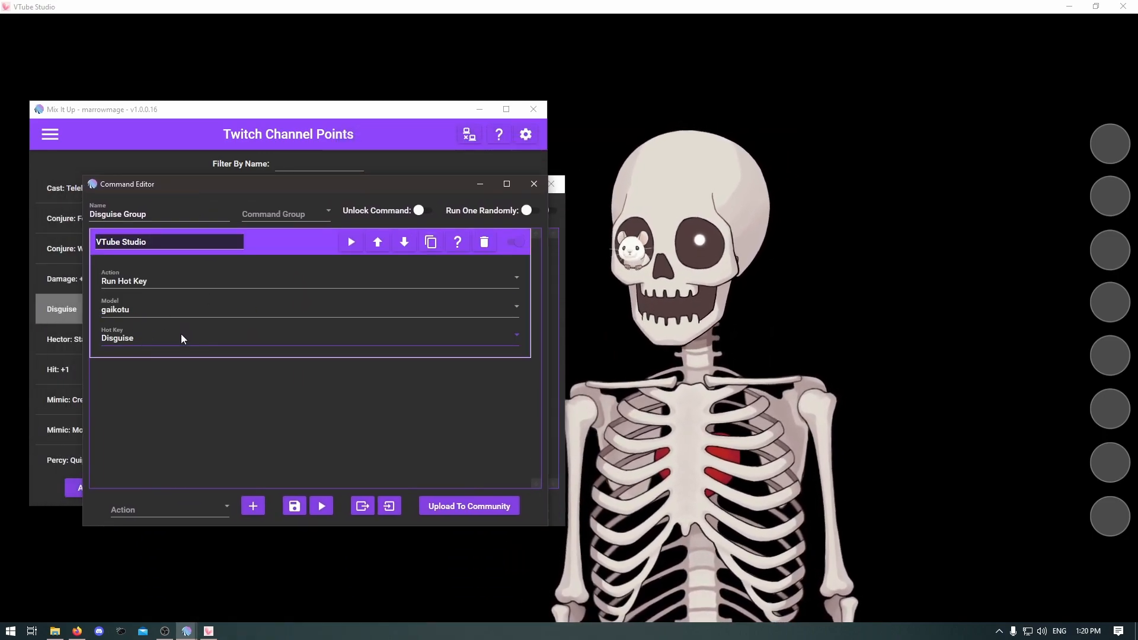
left_click(299, 509)
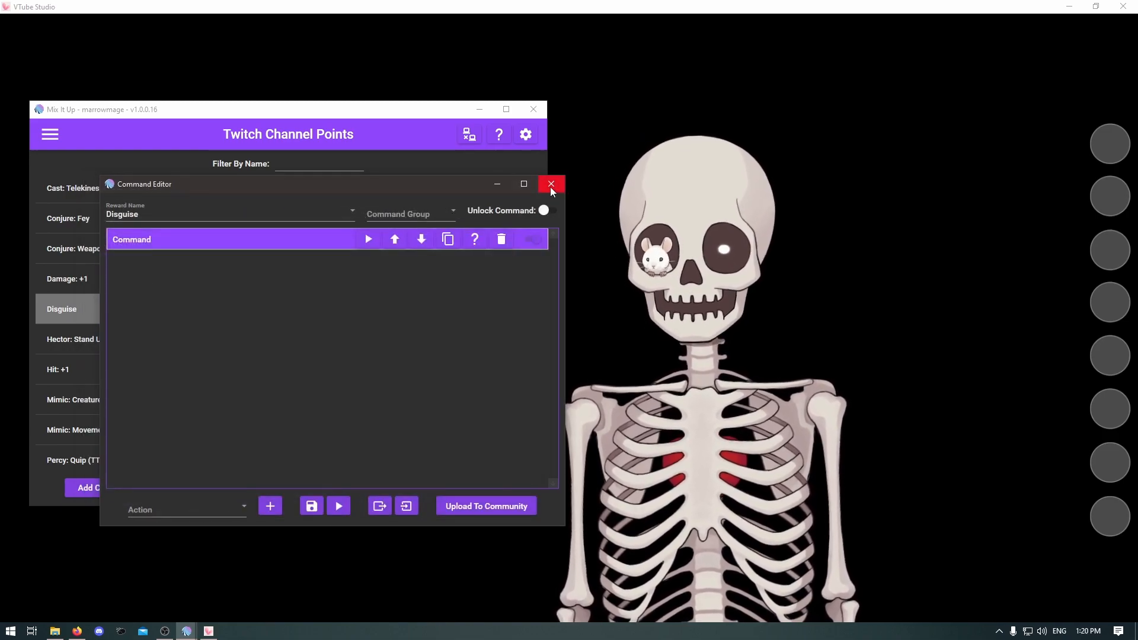
left_click(551, 185)
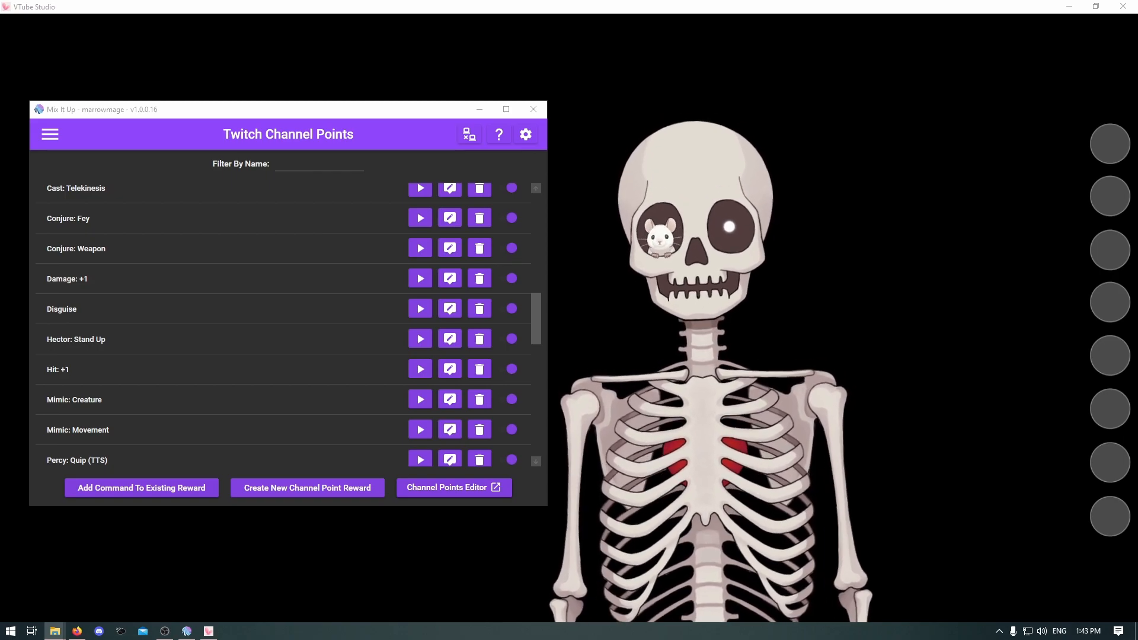
Create a new action group named Disguise Sound.
left_click(279, 109)
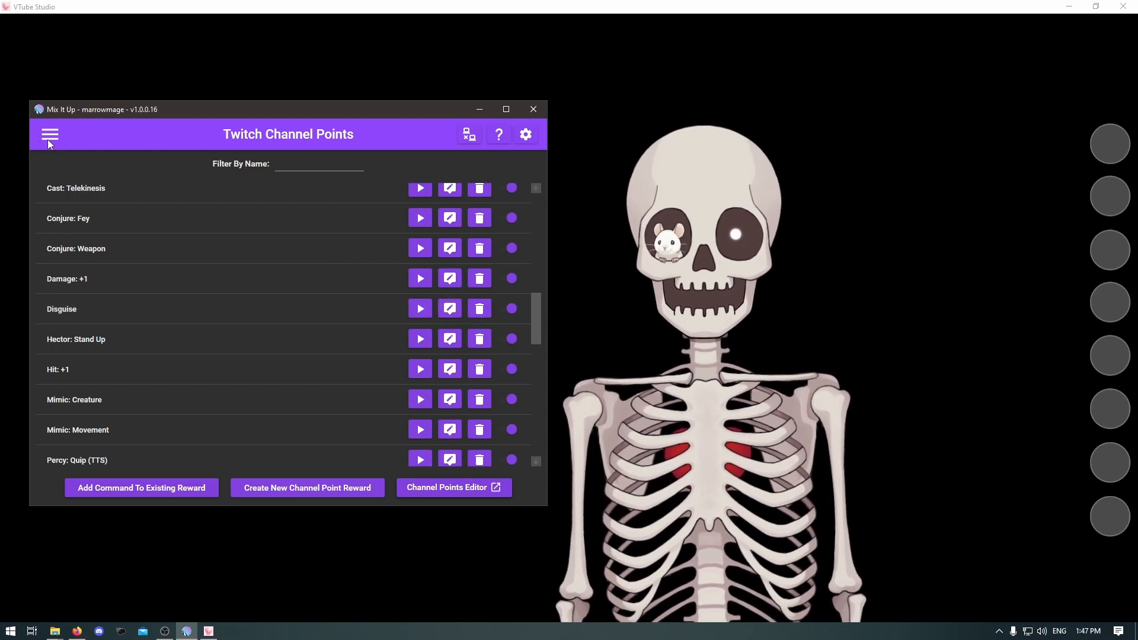
left_click(52, 137)
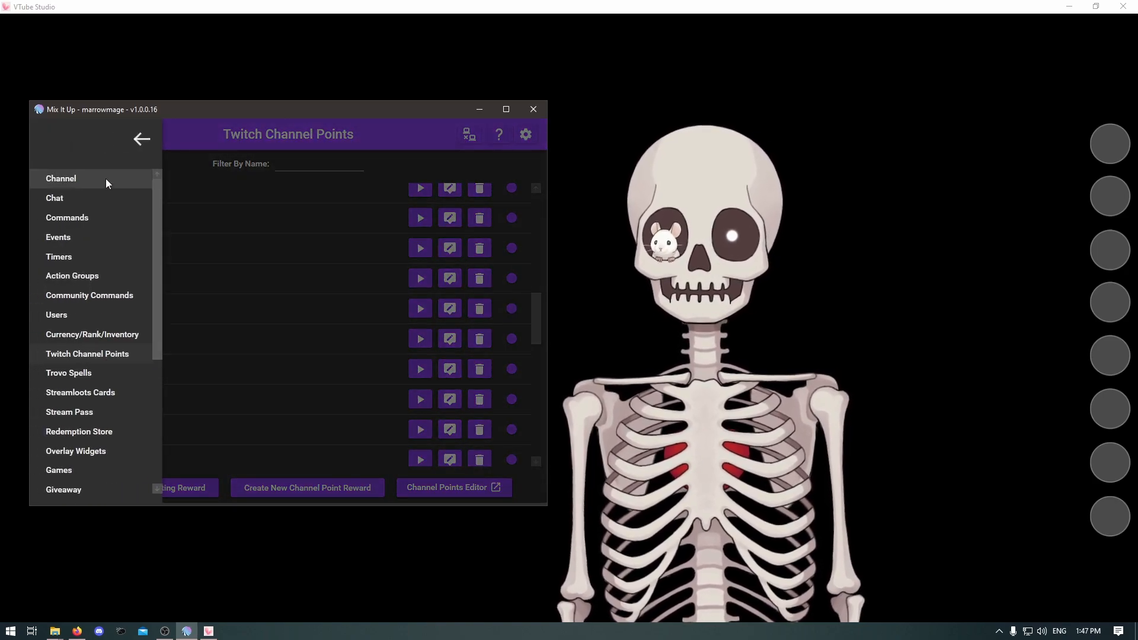
left_click(94, 276)
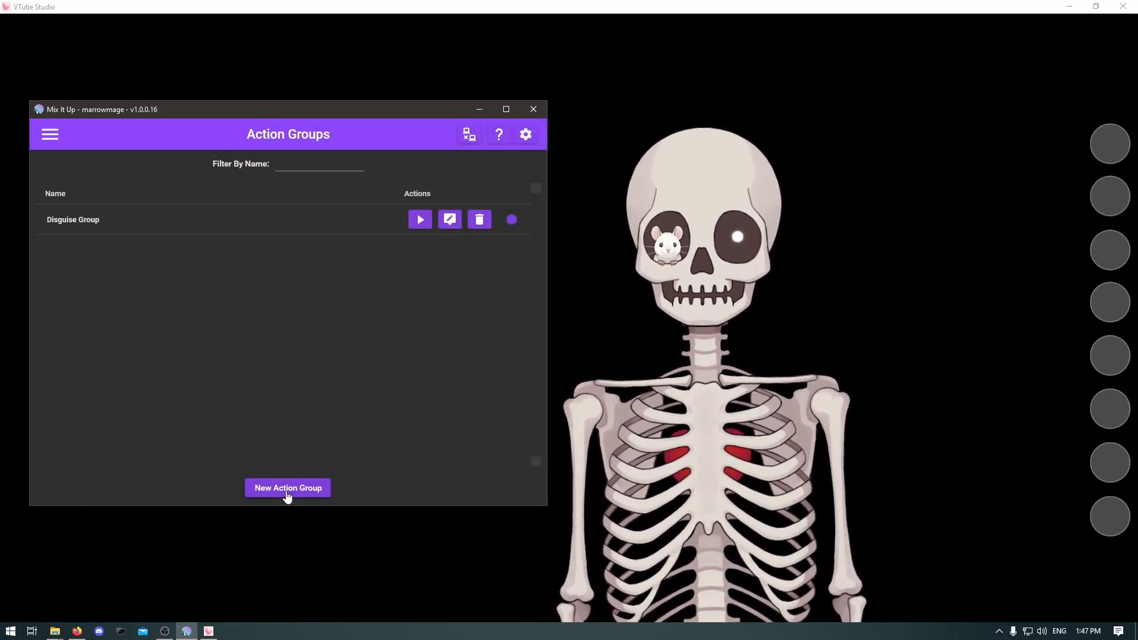
left_click(288, 489)
left_click(399, 172)
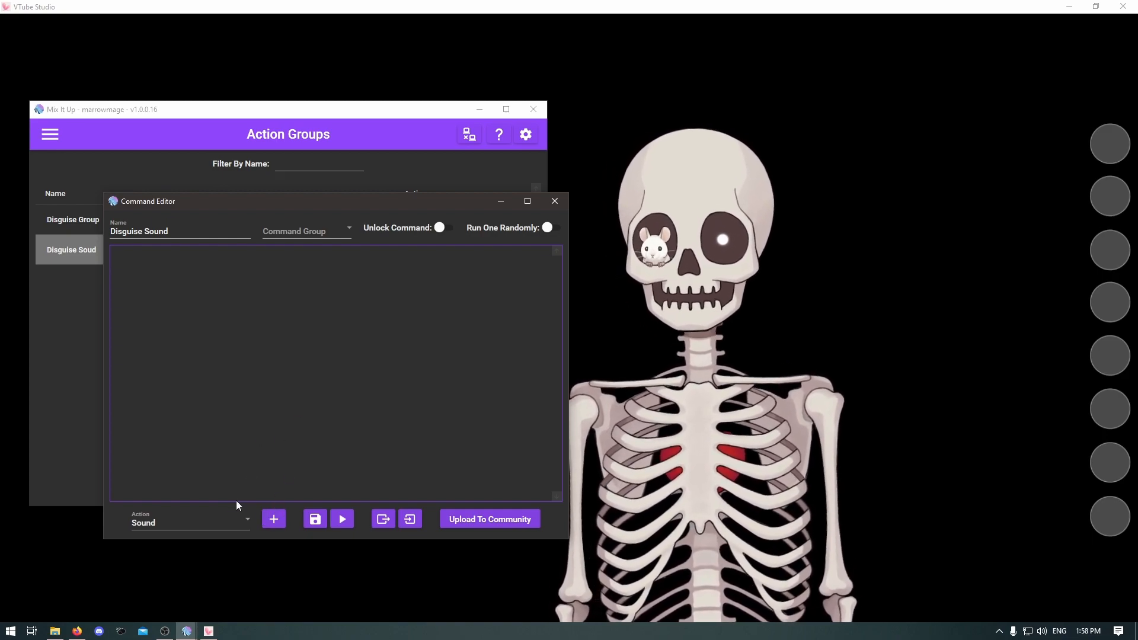
Add a Sound action that uses the conspiracy-xfiles MP3 from the Demo folder, and test its playback.
left_click(230, 521)
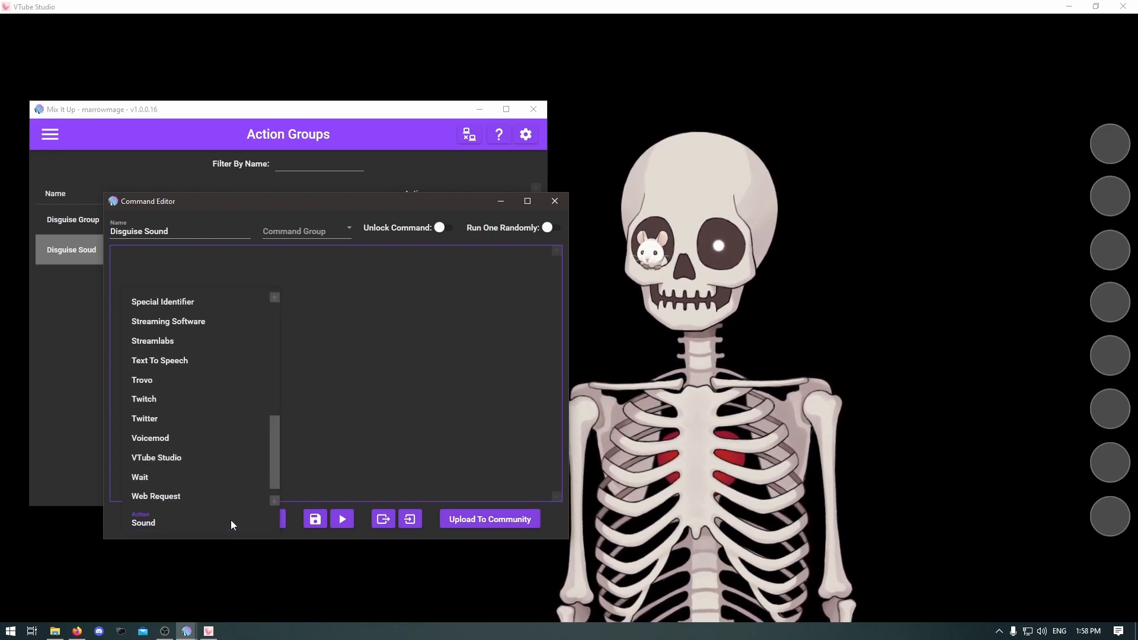
left_click(405, 383)
left_click(272, 519)
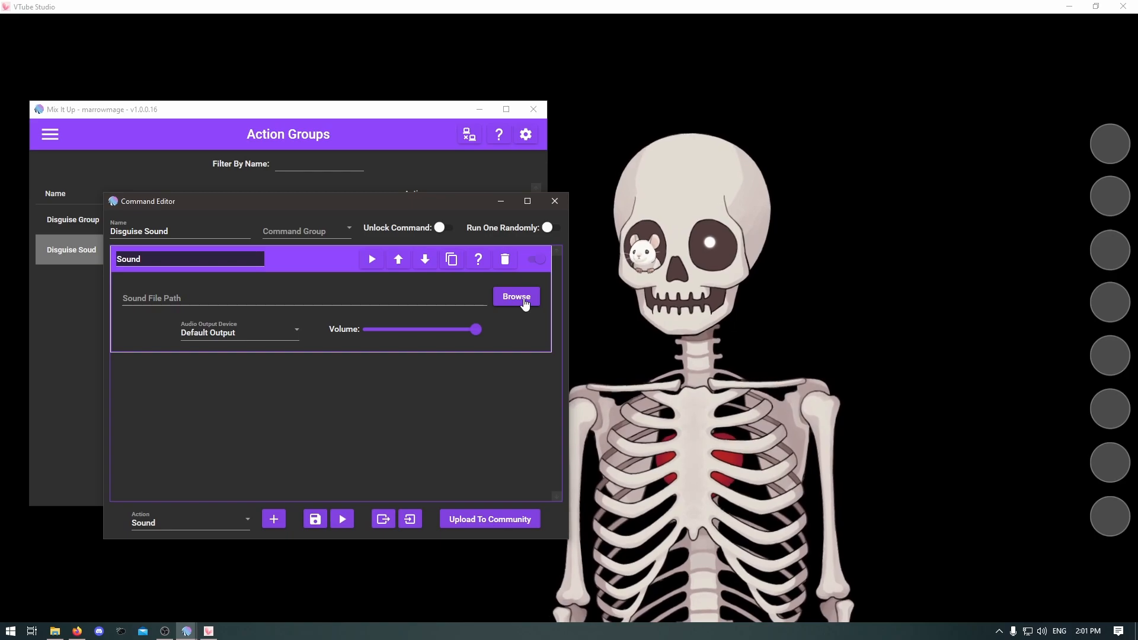
left_click(517, 296)
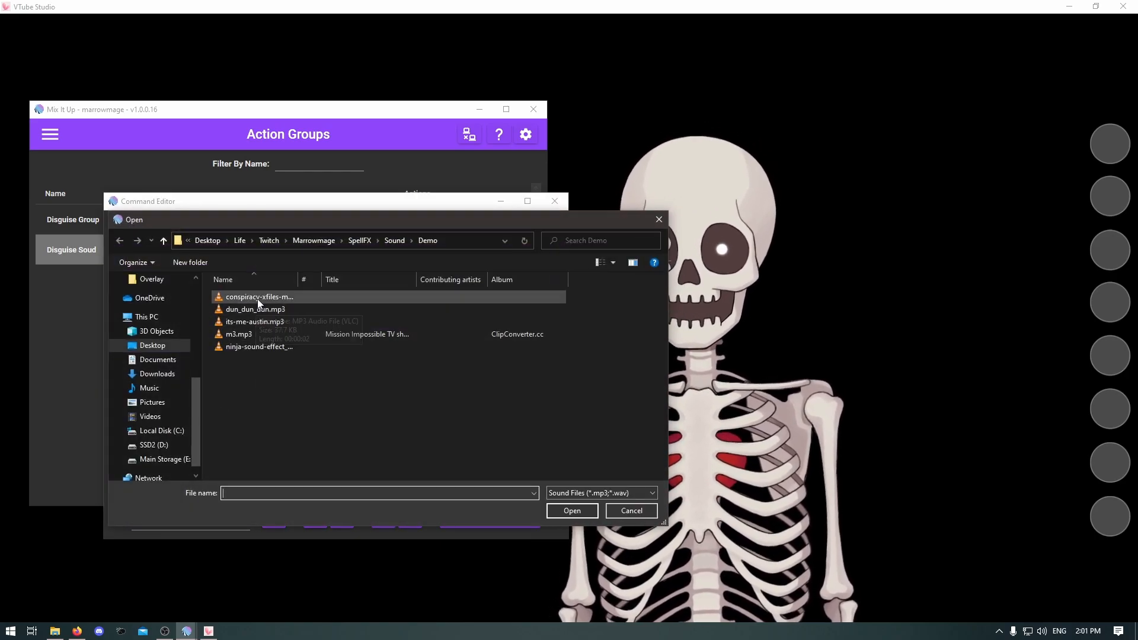
double_click(257, 298)
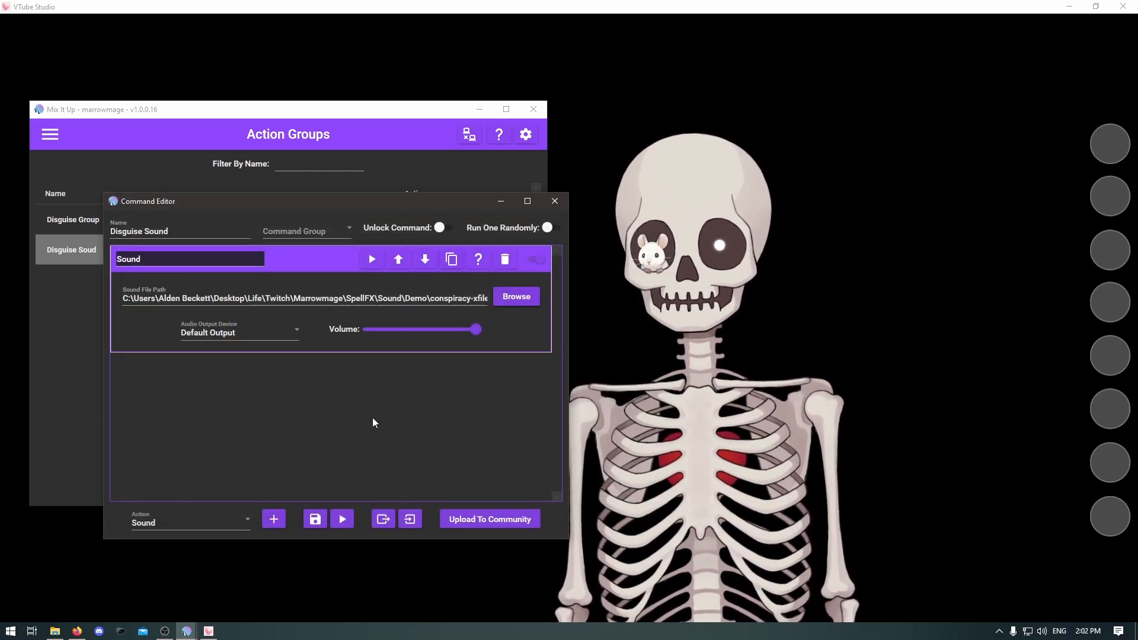
left_click(372, 262)
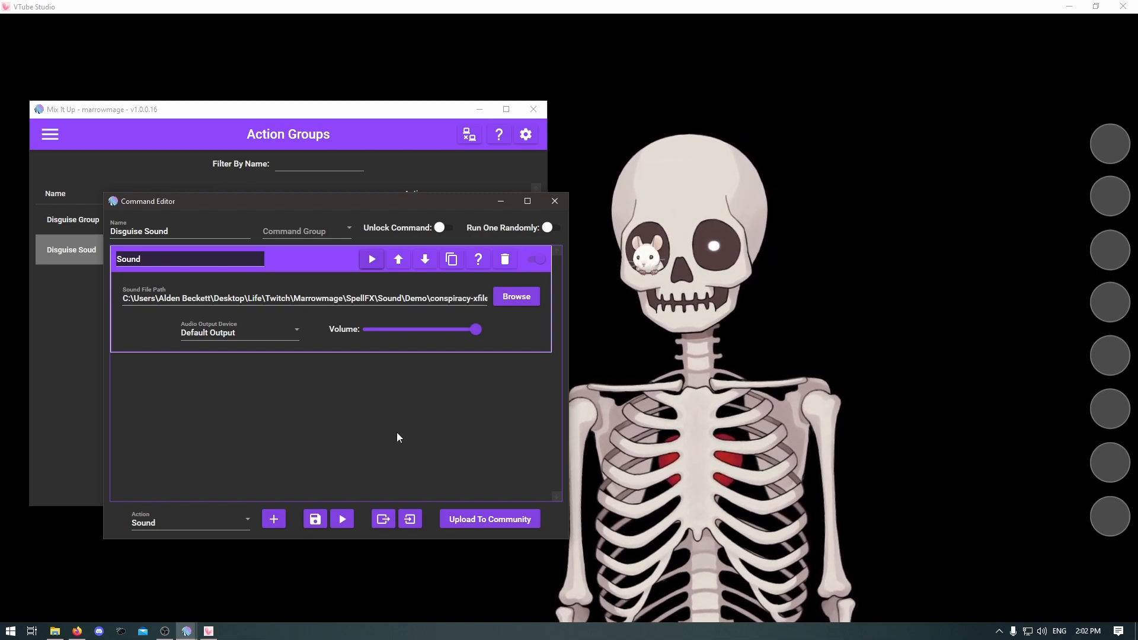
left_click(375, 262)
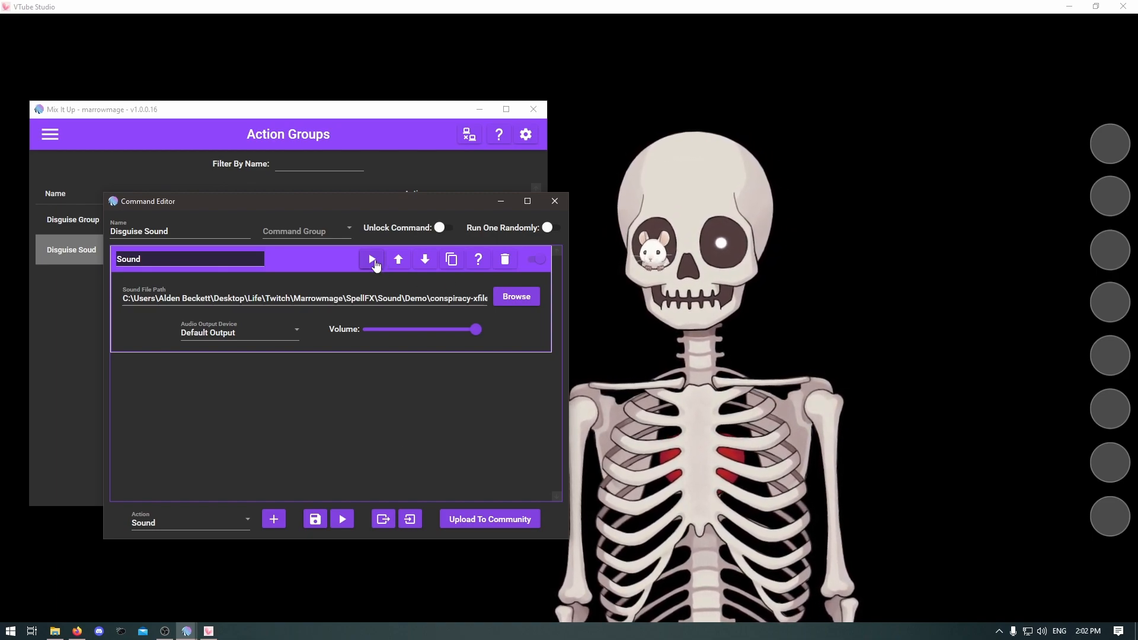
Duplicate the conspiracy-xfiles Sound action and point the copy to the dun_dun_dun sound file in the Demo folder.
left_click(452, 264)
left_click(313, 364)
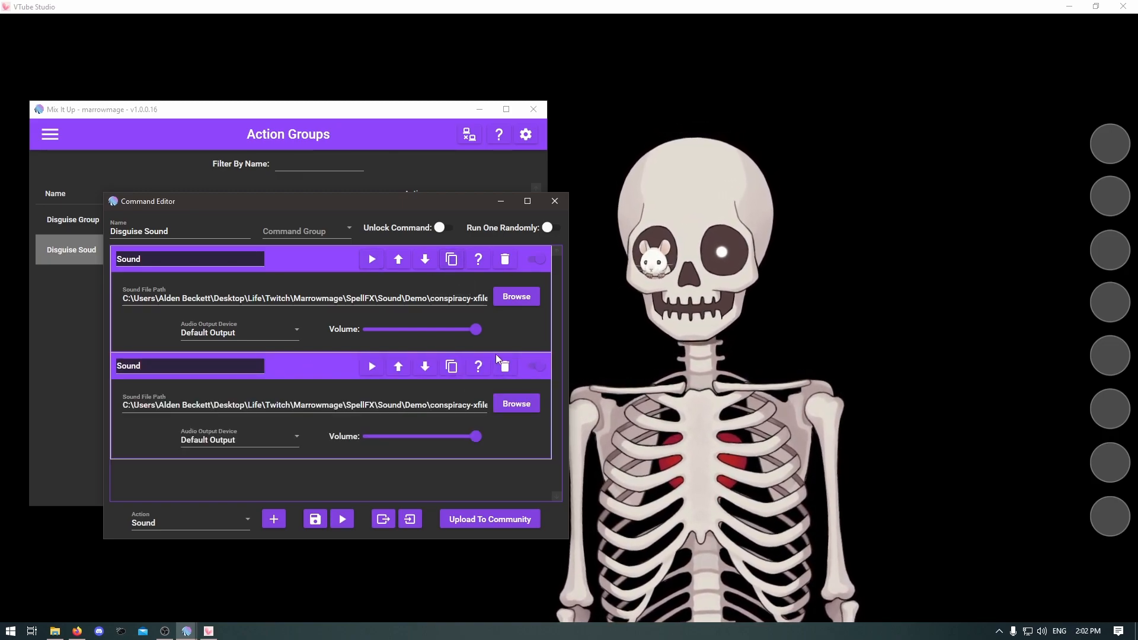
left_click(517, 406)
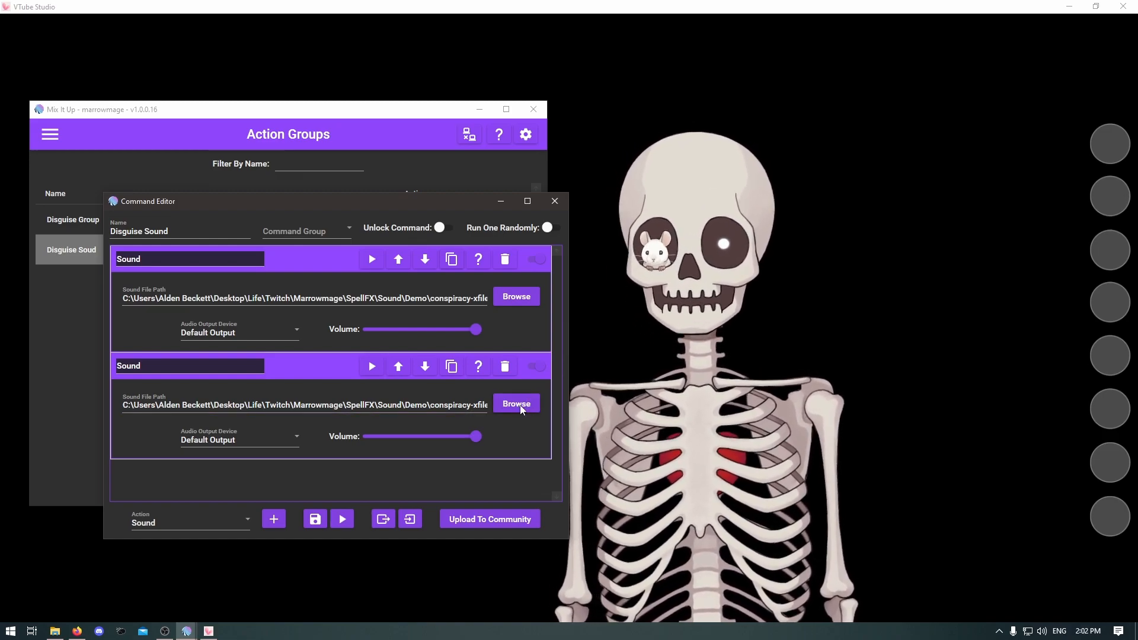
double_click(255, 309)
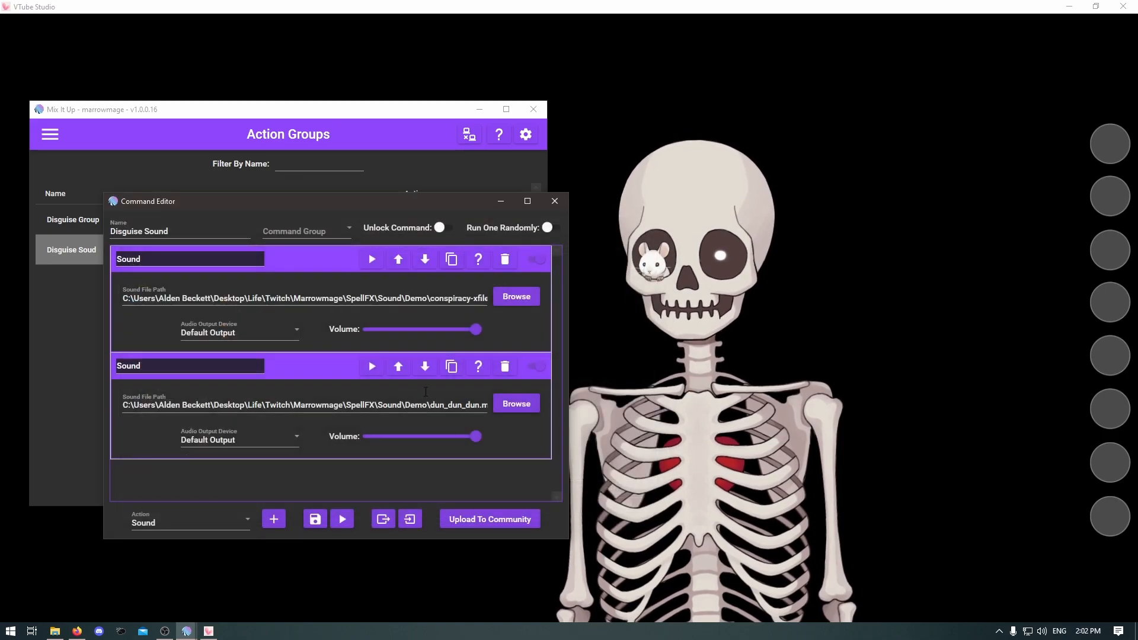
Duplicate the dun_dun_dun Sound action and choose a different sound file for the third action.
left_click(452, 366)
left_click(294, 471)
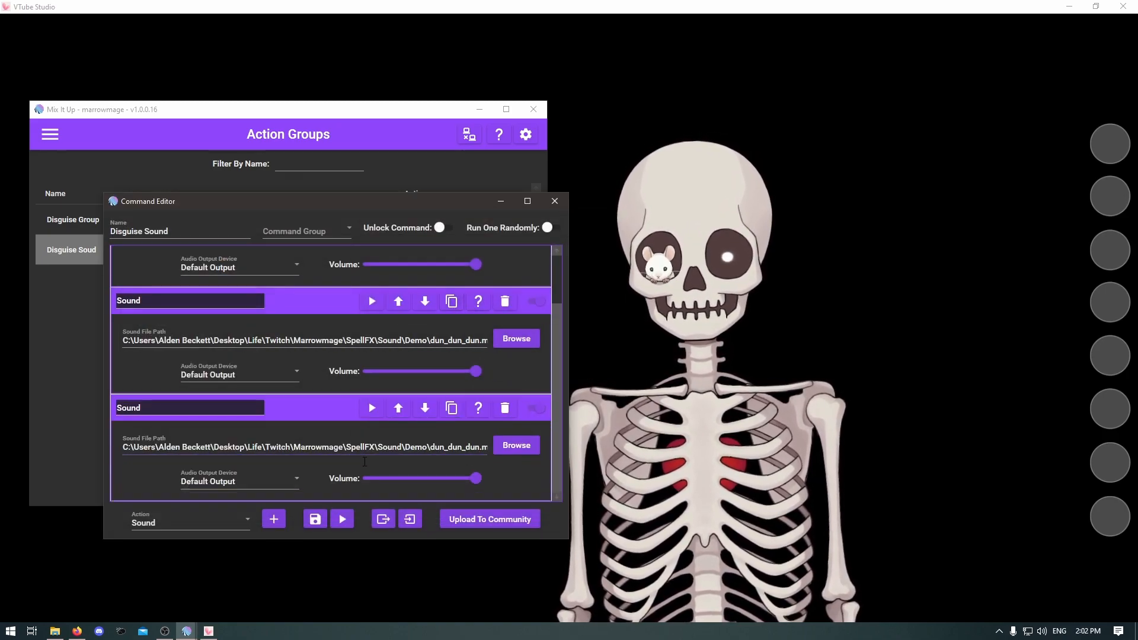
left_click(517, 445)
double_click(244, 349)
scroll(558, 354, "up", 3)
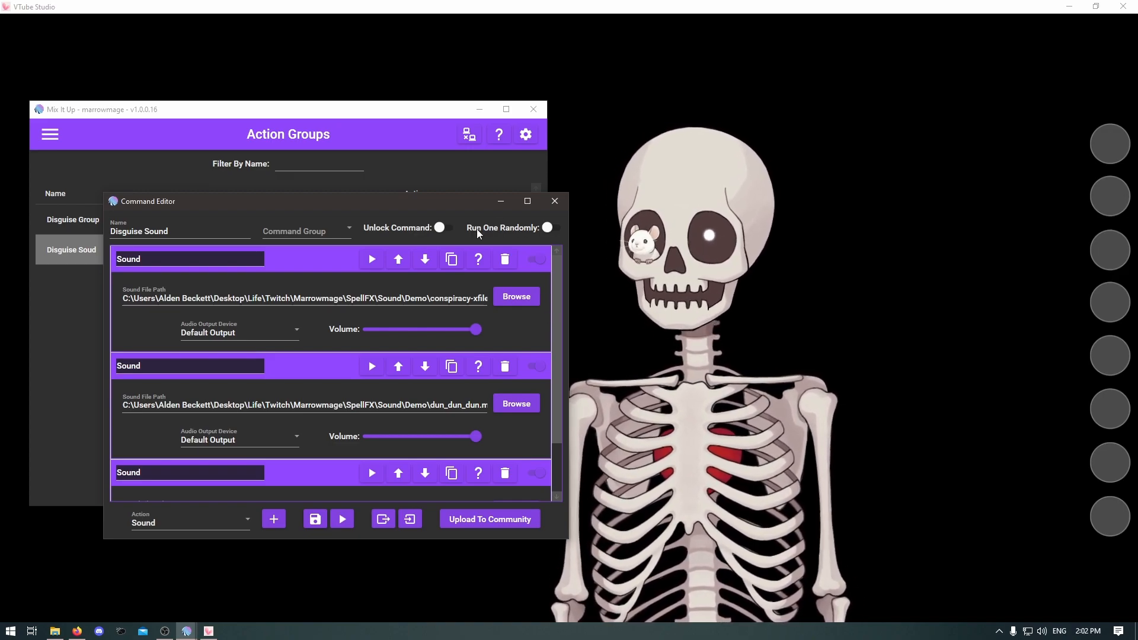
Set Disguise Sound to run one action randomly, and save and test the action group.
left_click(556, 228)
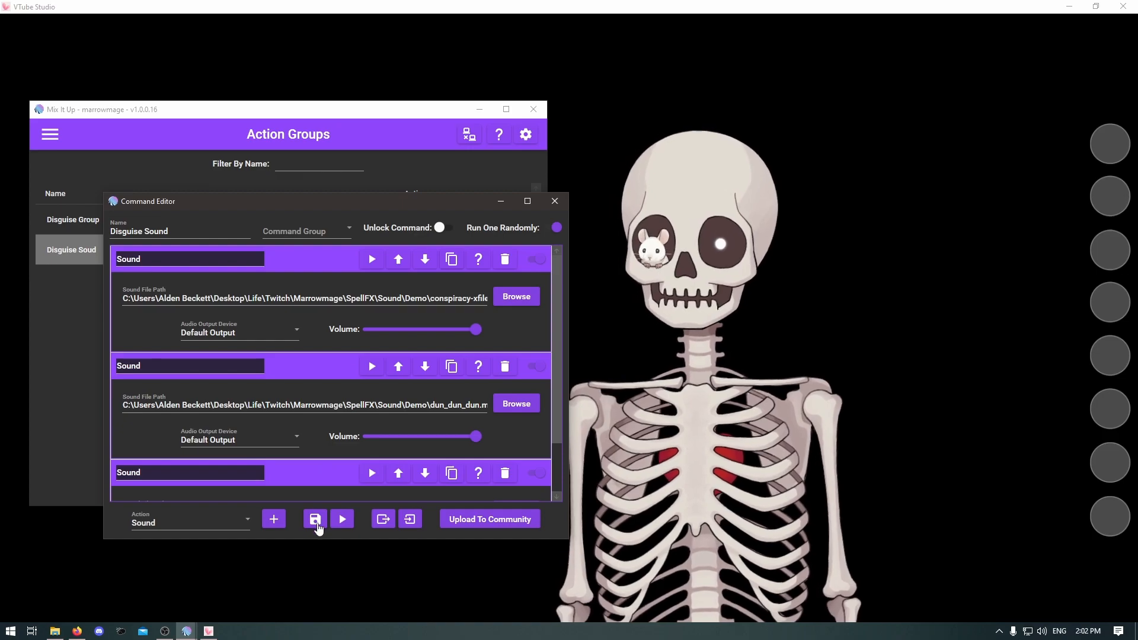
left_click(316, 520)
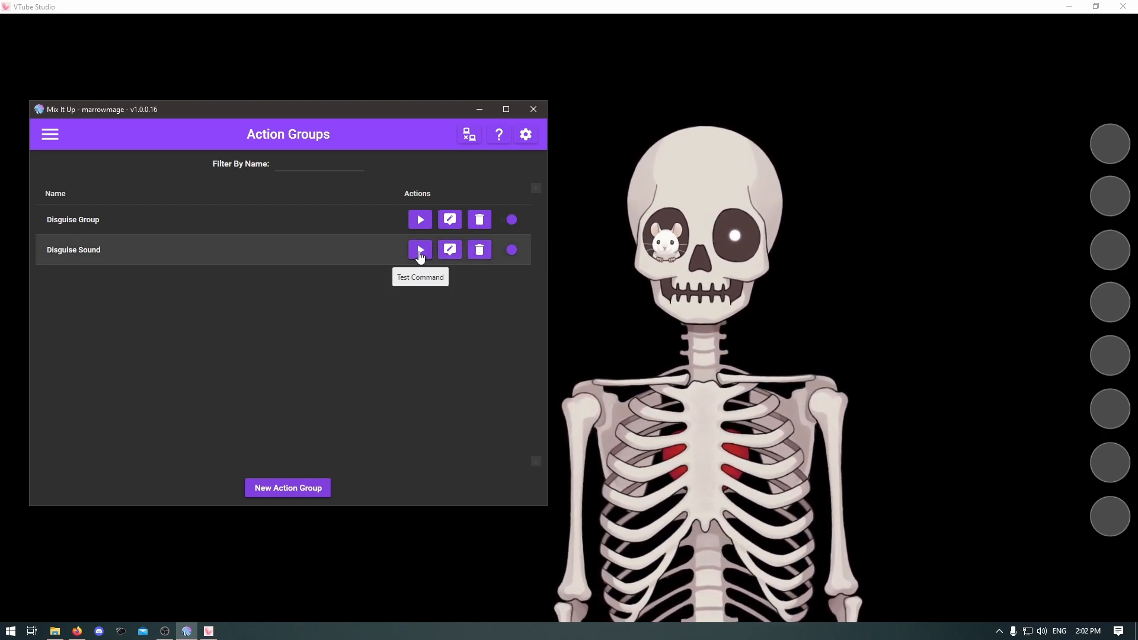
left_click(420, 254)
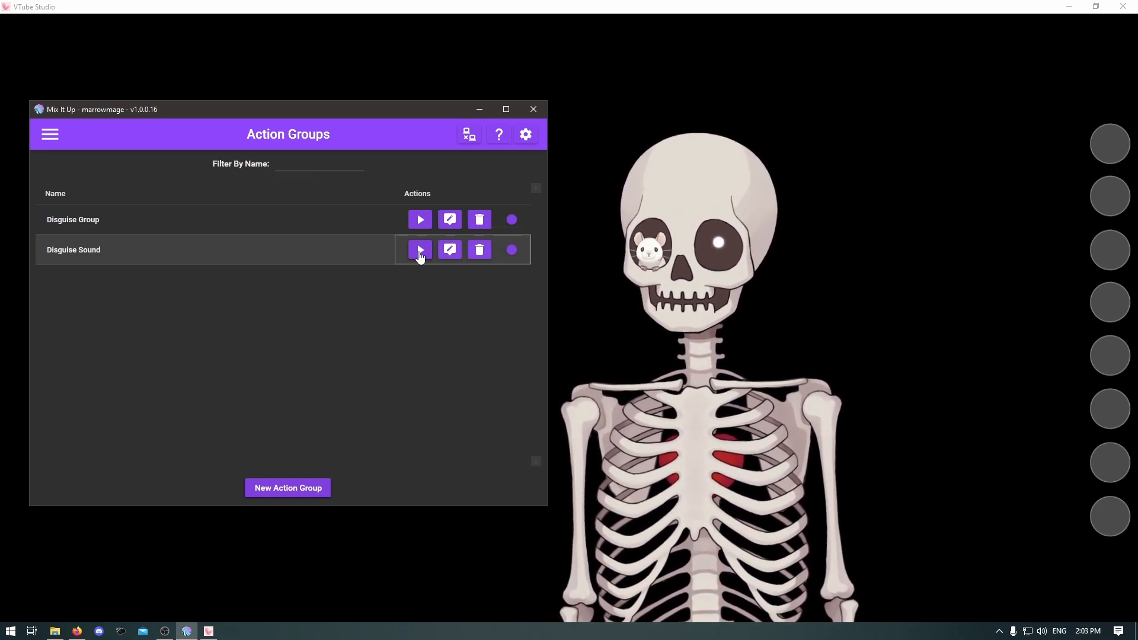
left_click(50, 134)
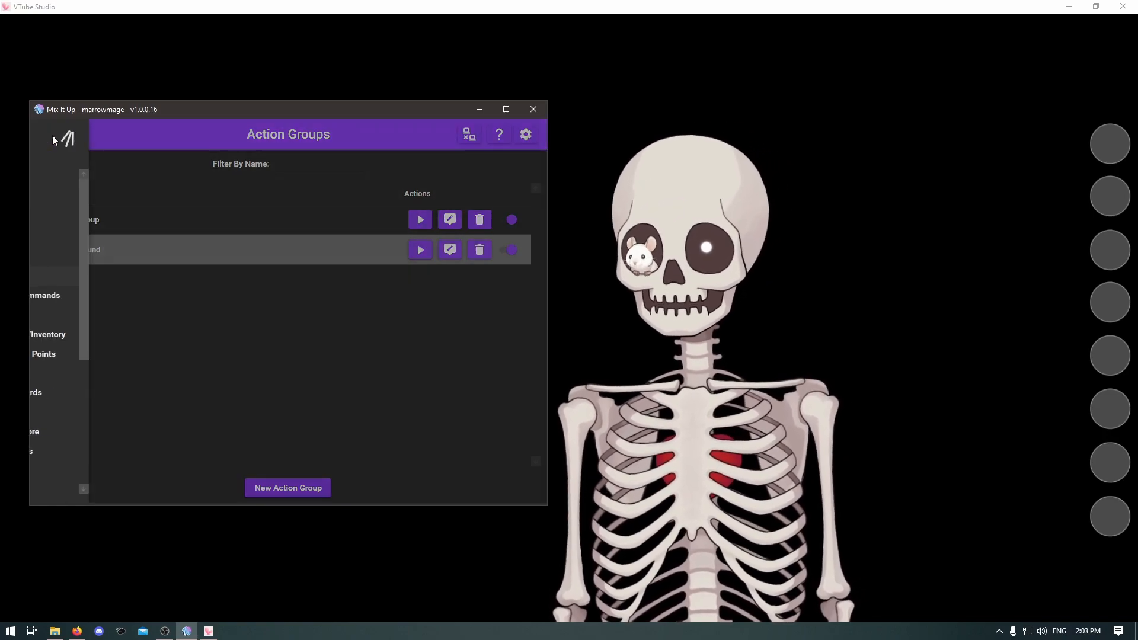
left_click(389, 364)
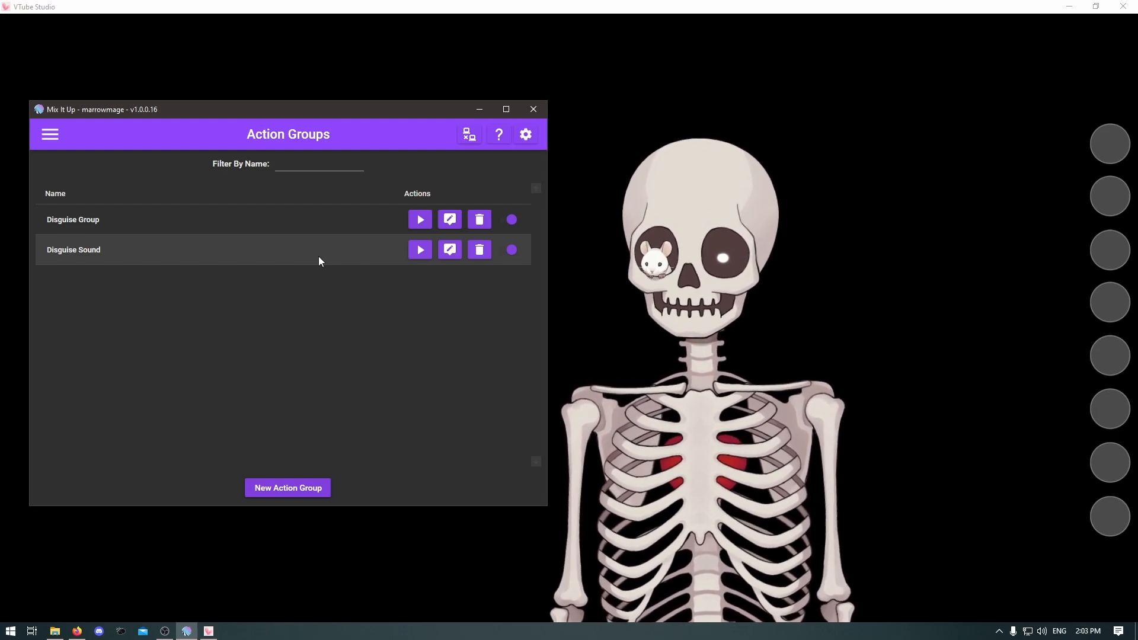
left_click(318, 256)
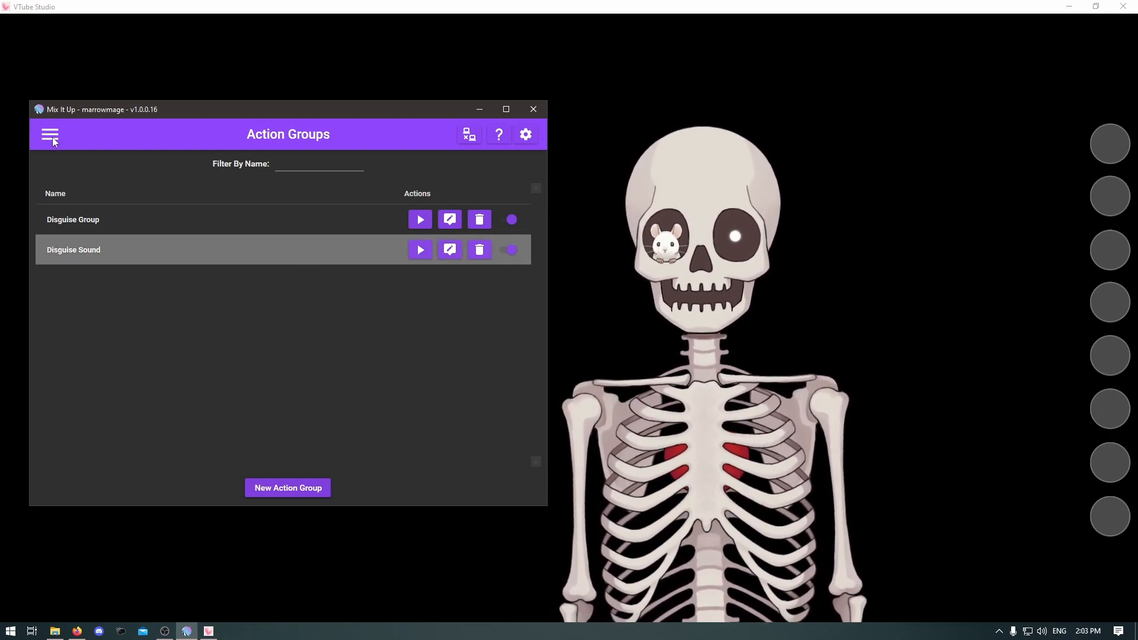
Open the Disguise reward from Twitch Channel Points in the command editor.
left_click(52, 137)
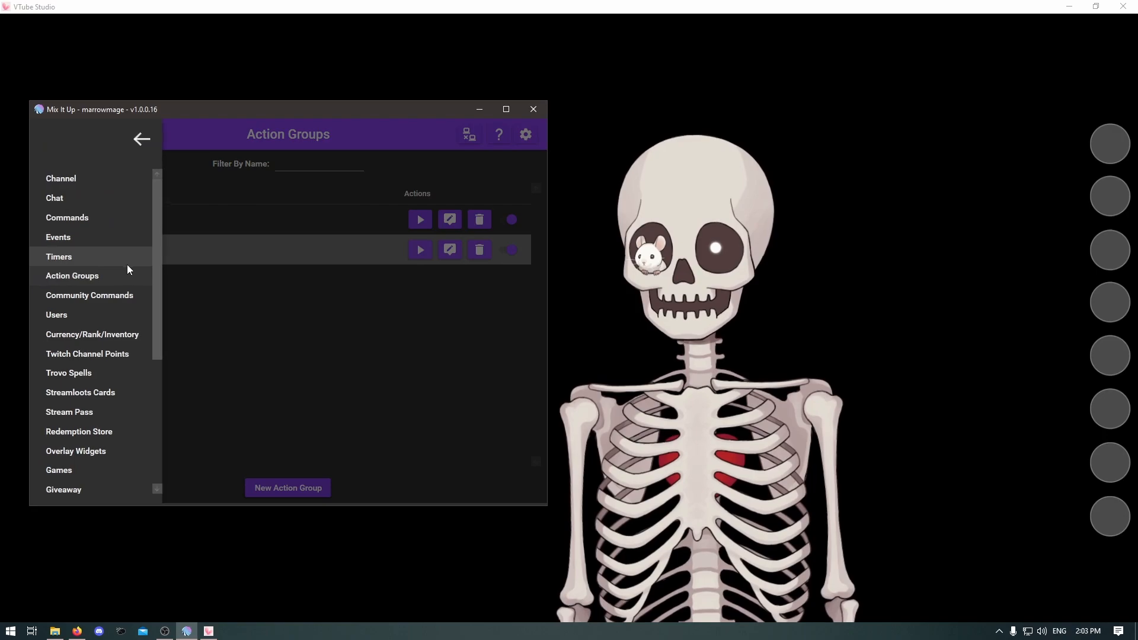
left_click(102, 356)
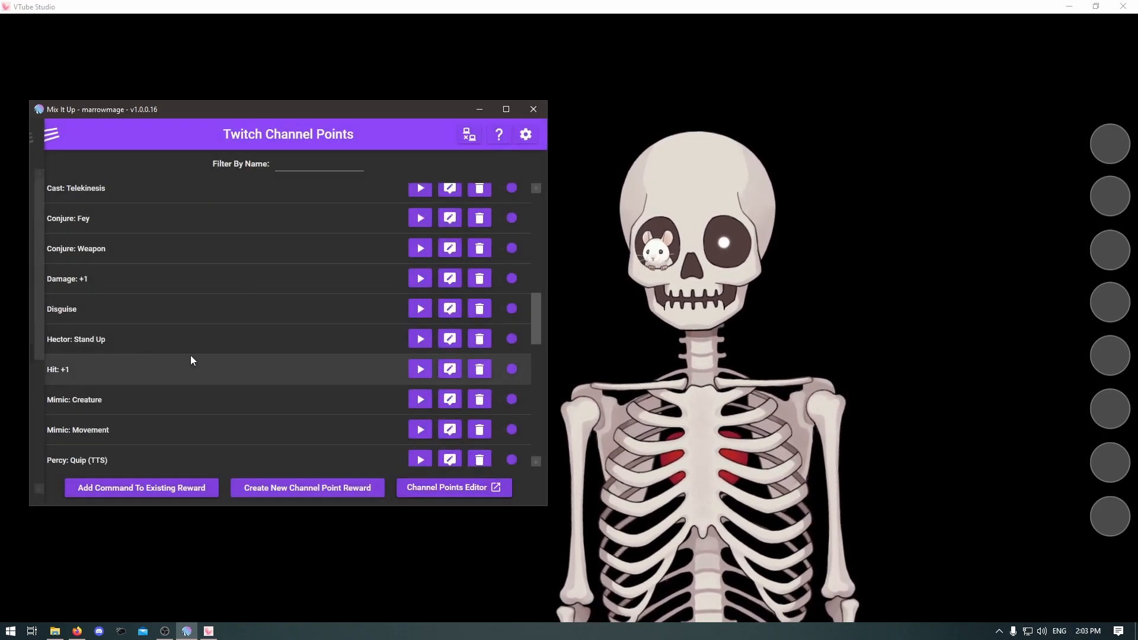
left_click(456, 314)
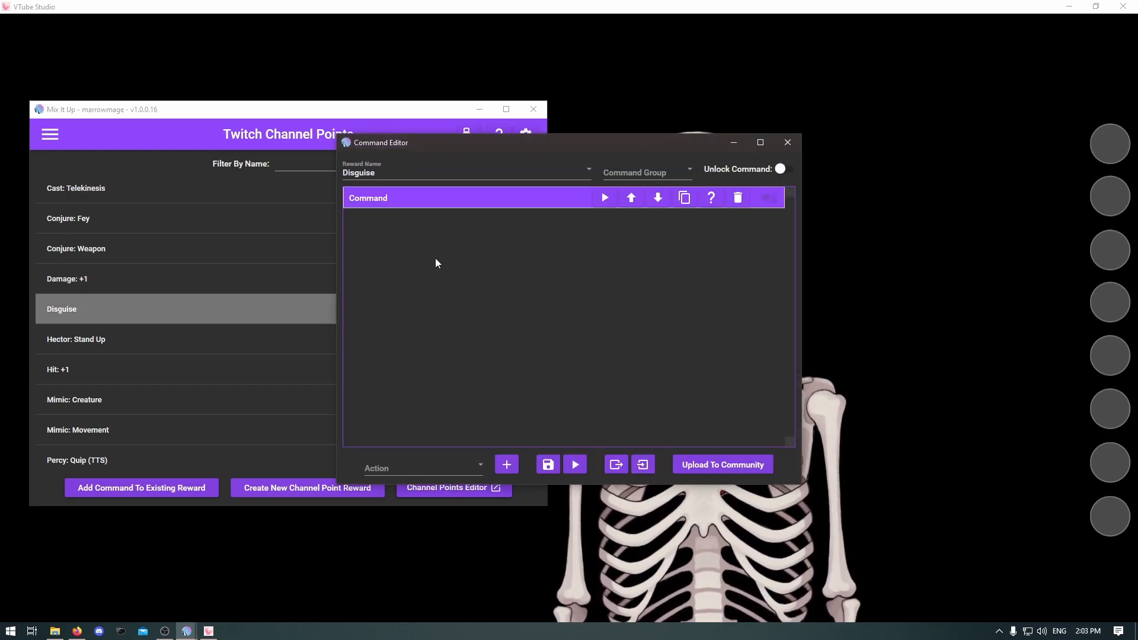
left_click_drag(522, 150, 296, 194)
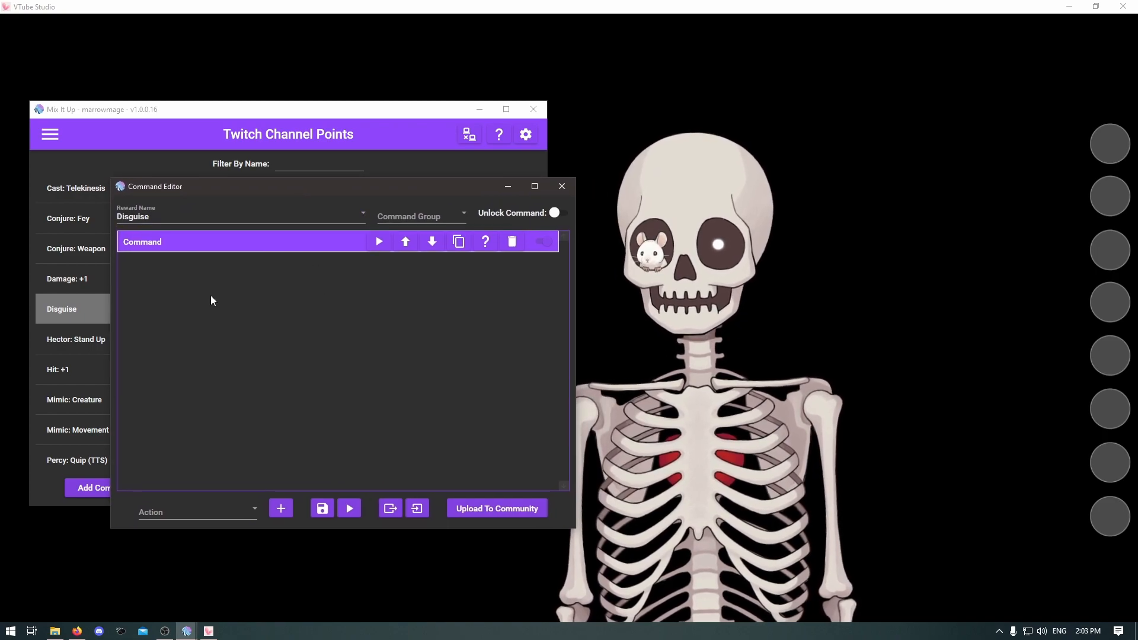
Rename the Disguise reward's Command action, which runs Disguise Group, to VTS.
left_click(269, 241)
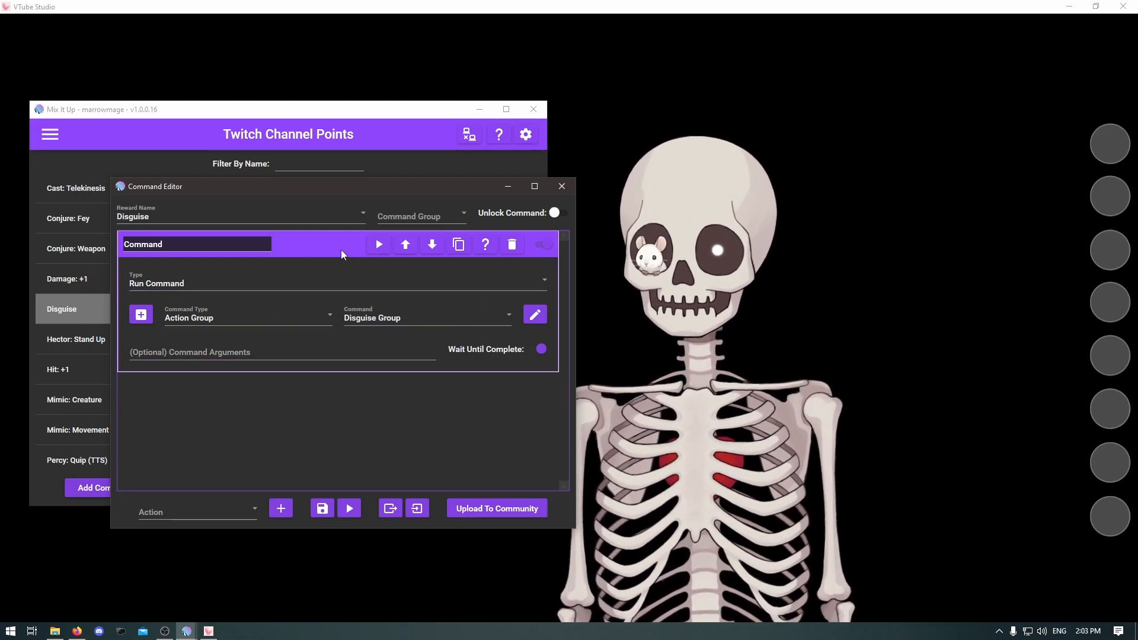
left_click_drag(167, 245, 62, 244)
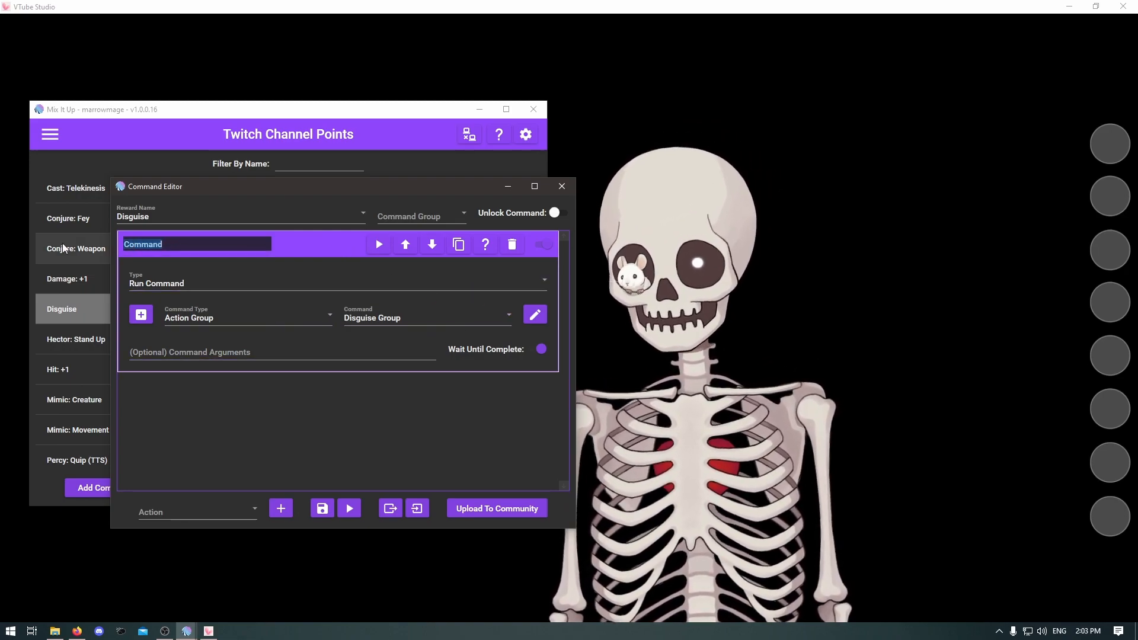
type("VTS")
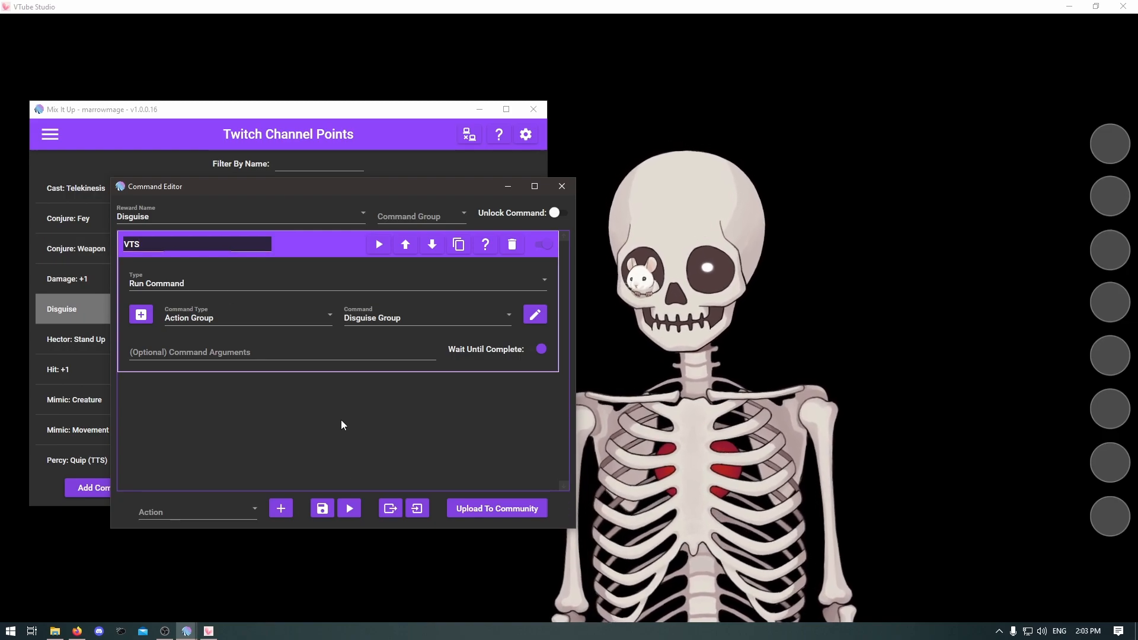
left_click(315, 245)
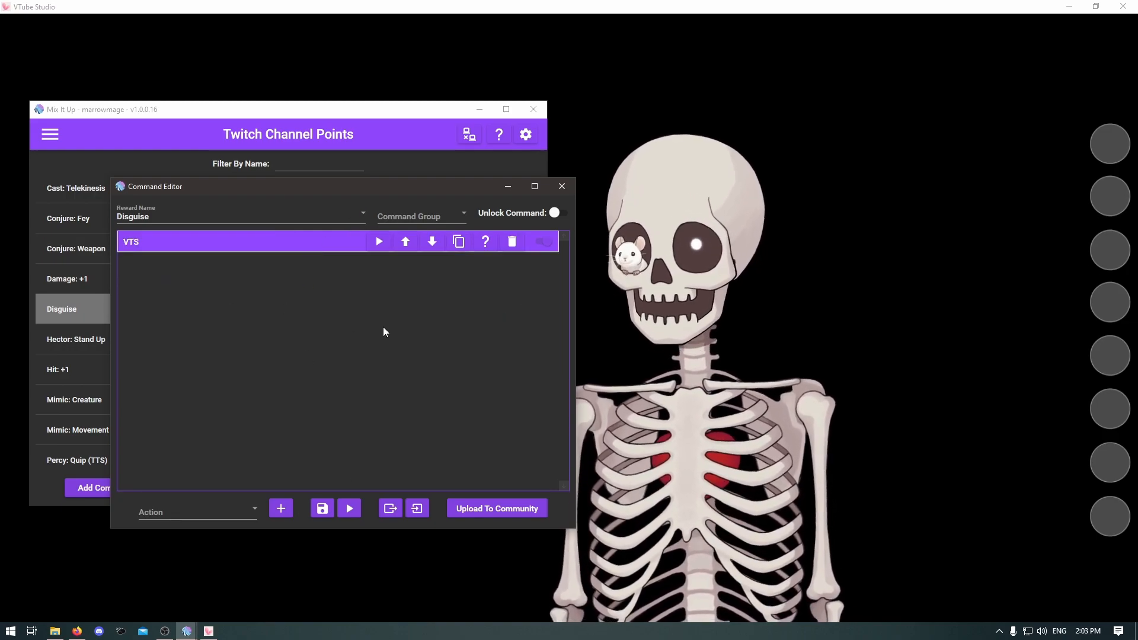
left_click(337, 244)
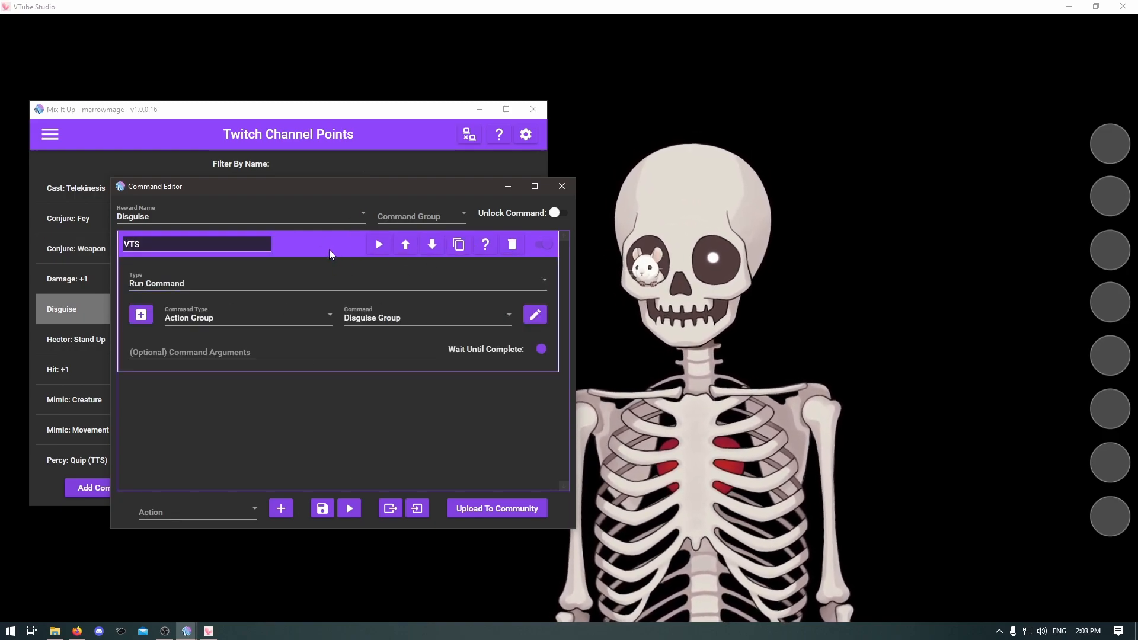
Duplicate the VTS action and rename the copy SFX.
left_click(462, 250)
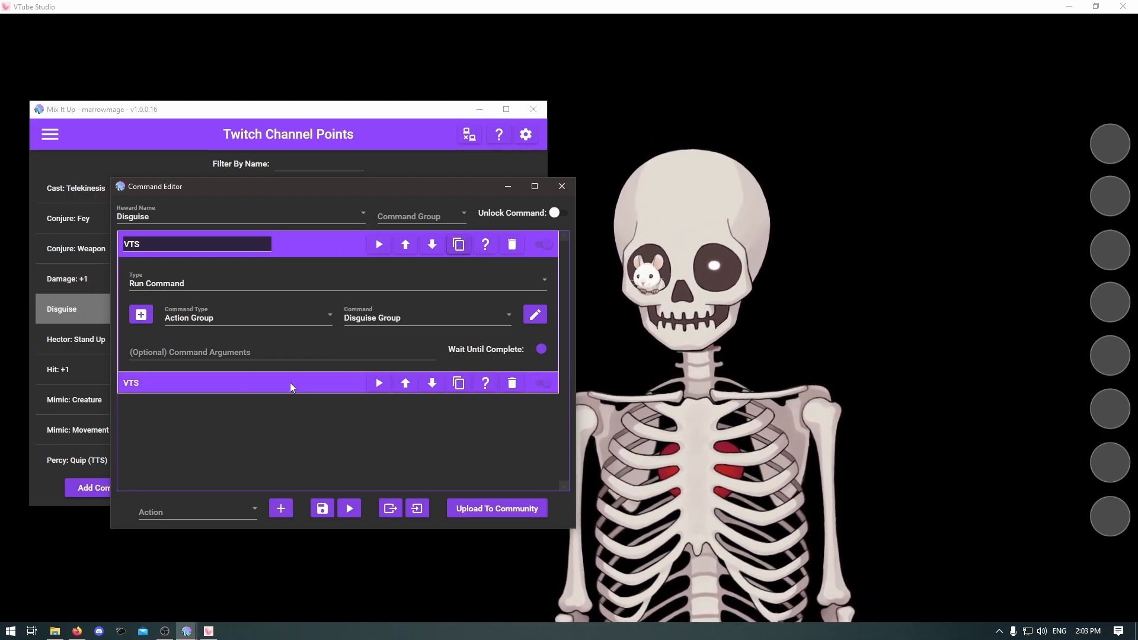
left_click(196, 385)
double_click(163, 385)
type("SFX")
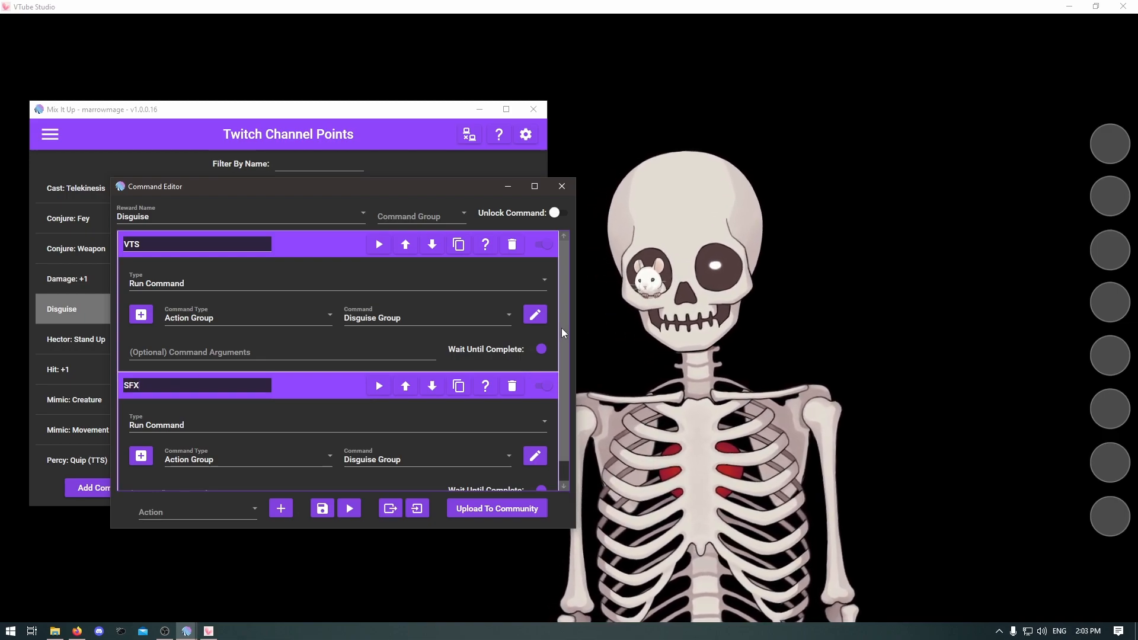
Make the SFX action run the Disguise Sound action group, and save the Disguise reward's command.
scroll(560, 326, "down", 1)
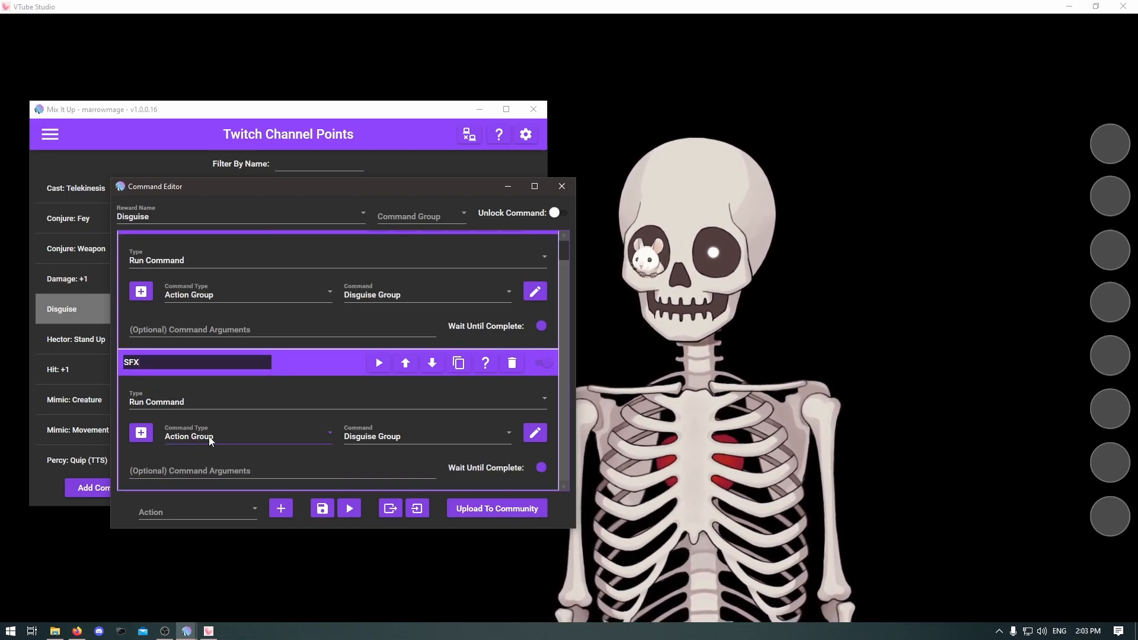
left_click(485, 439)
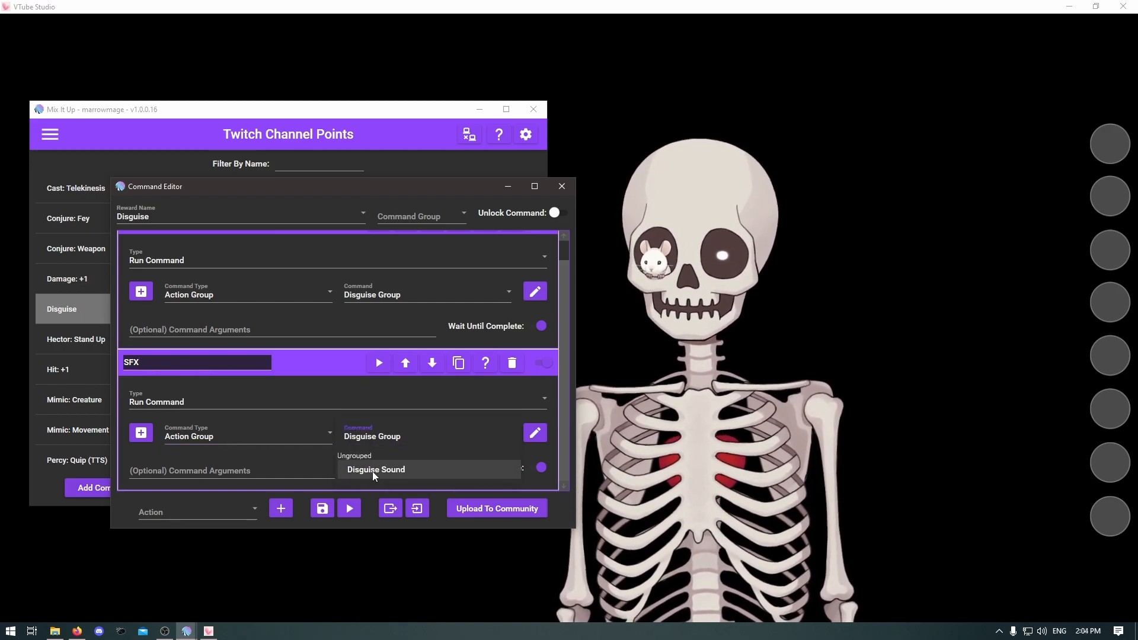
left_click(373, 471)
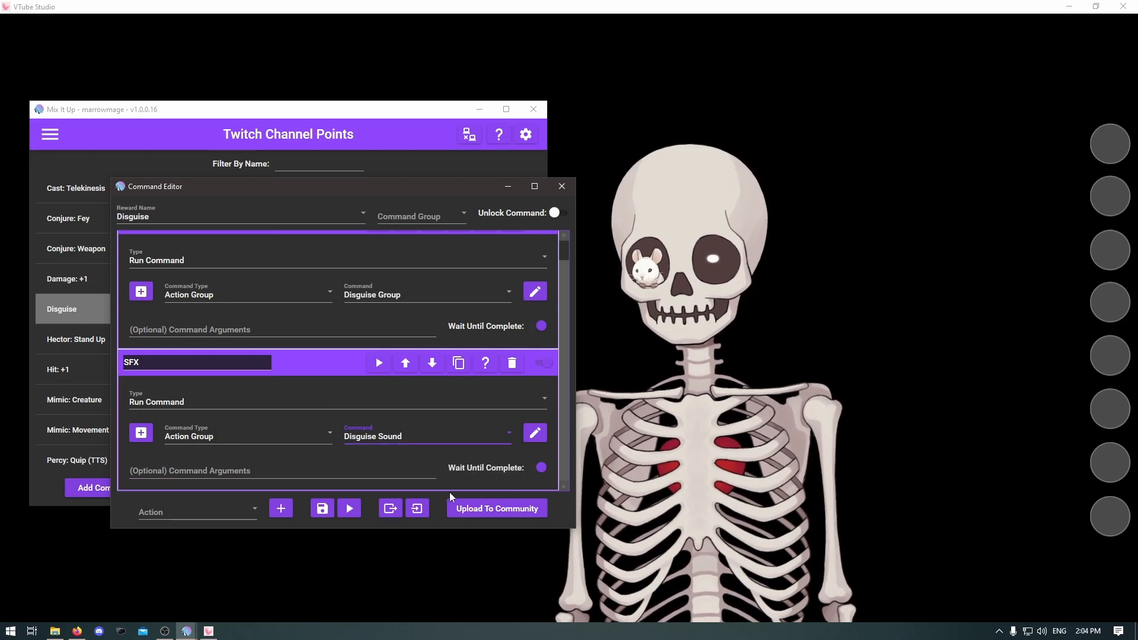
left_click(321, 510)
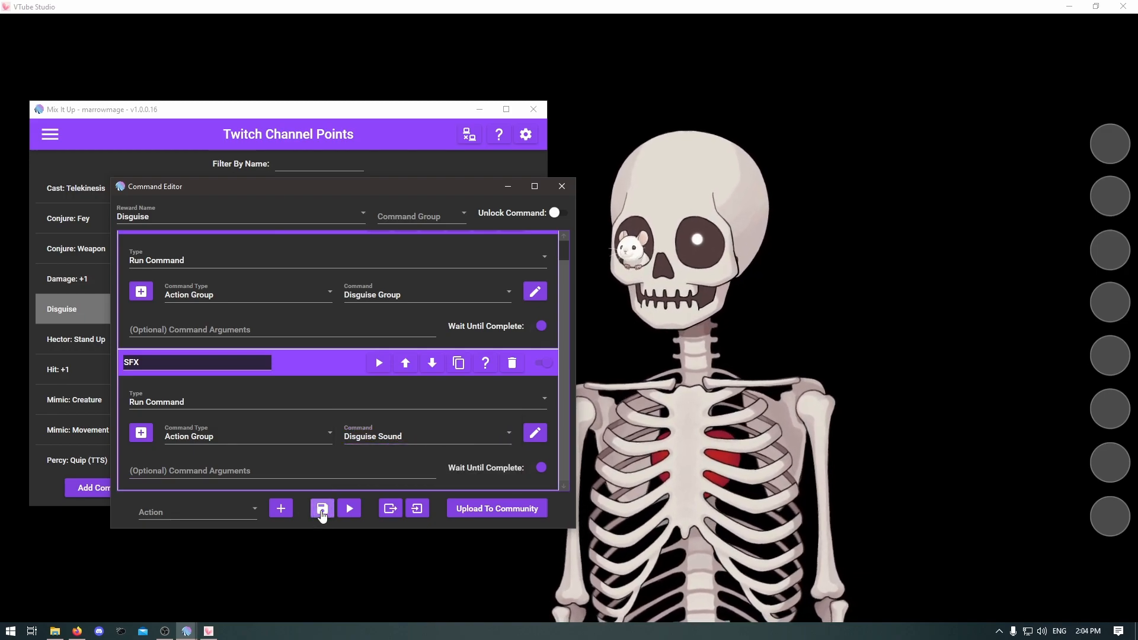
left_click(322, 510)
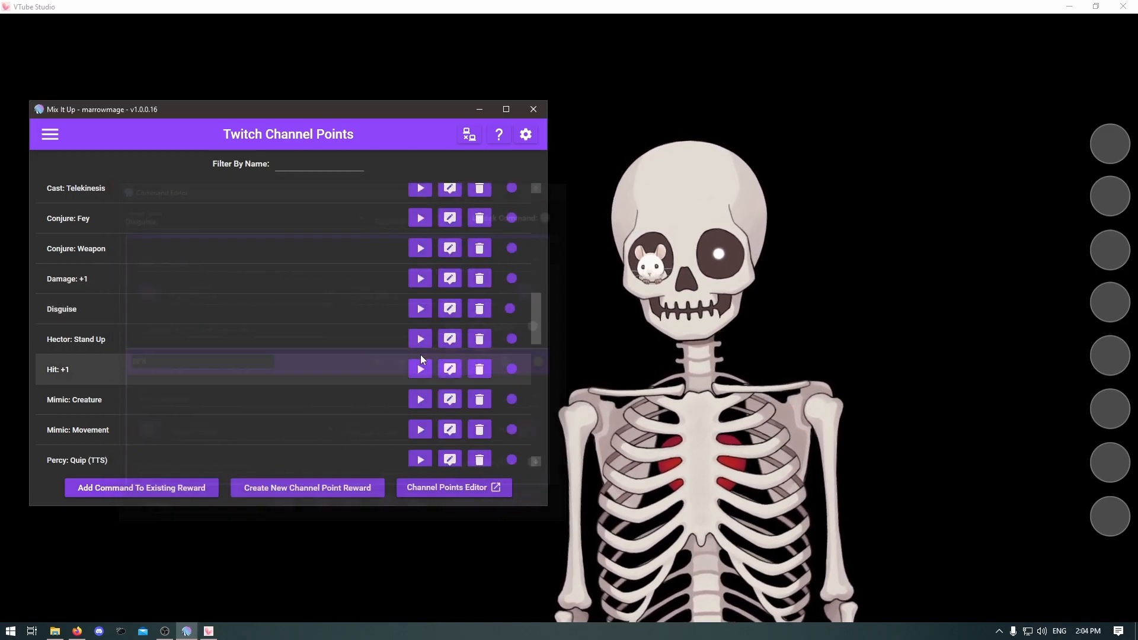
Test the Disguise reward's command to check the item scene and sound effect.
left_click(421, 312)
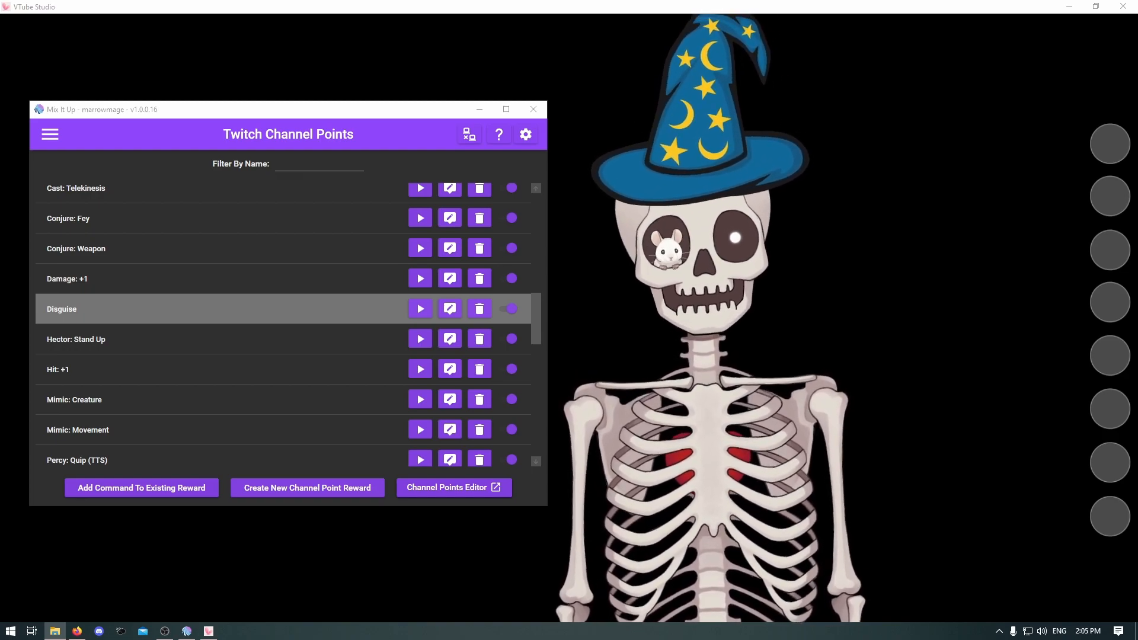
left_click(421, 308)
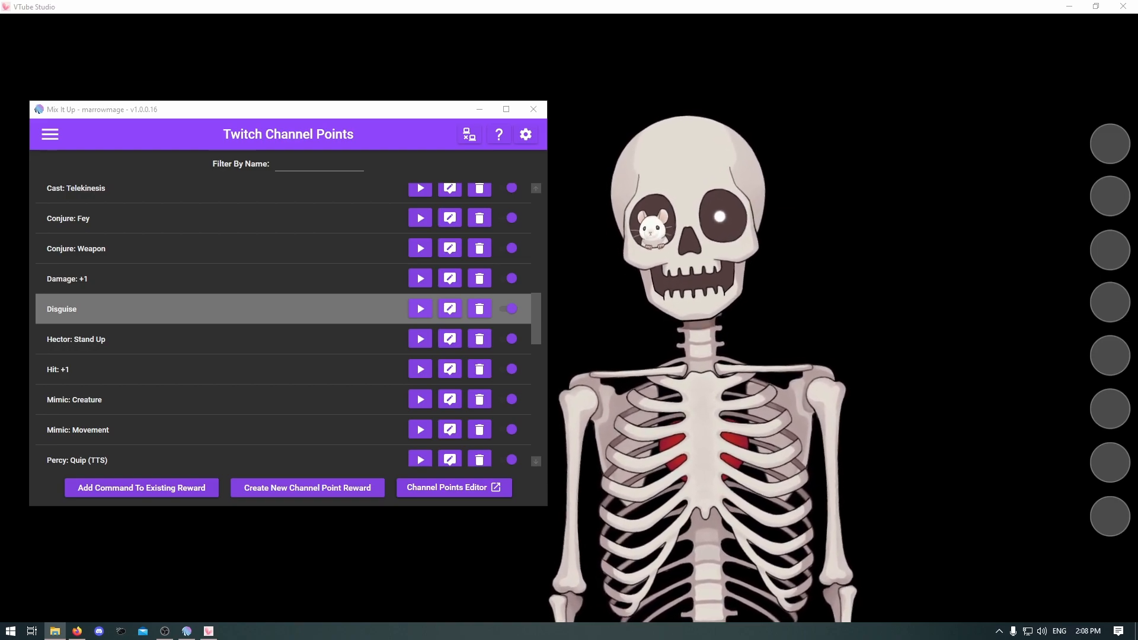
left_click(256, 114)
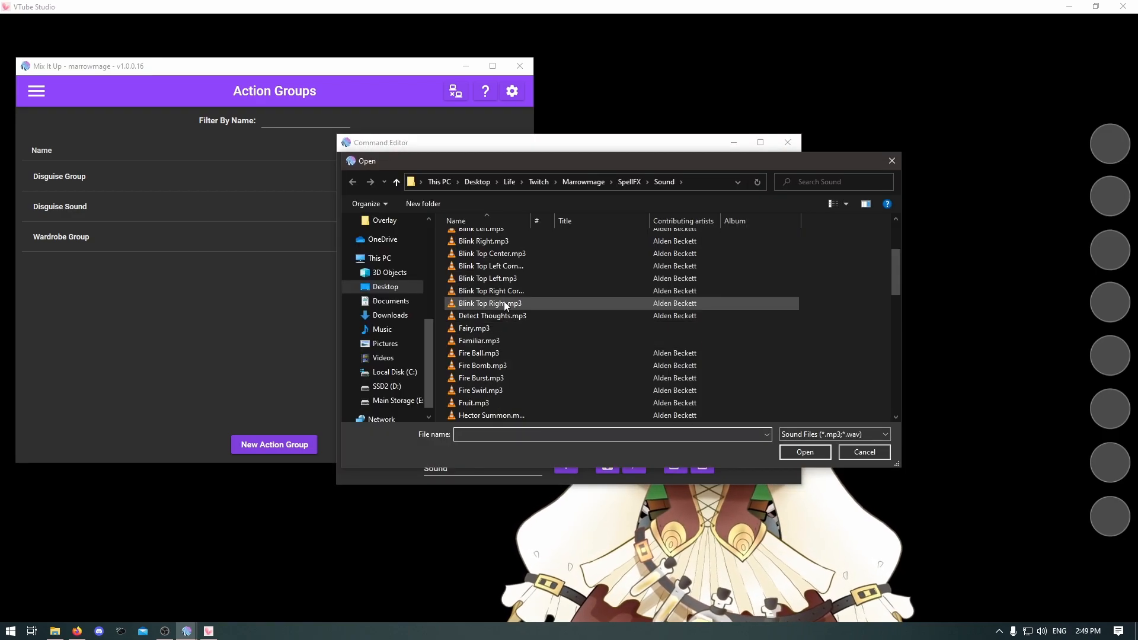
Choose an MP3 from the Sound folder for the Sound action, and test the Wardrobe Change reward.
left_click(508, 300)
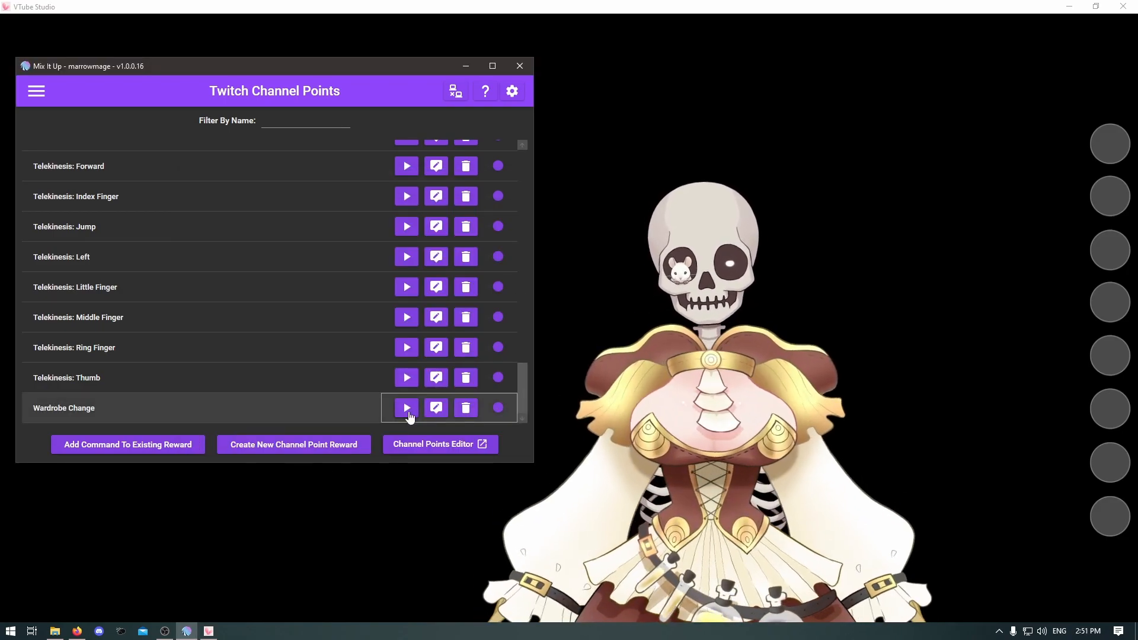
left_click(411, 414)
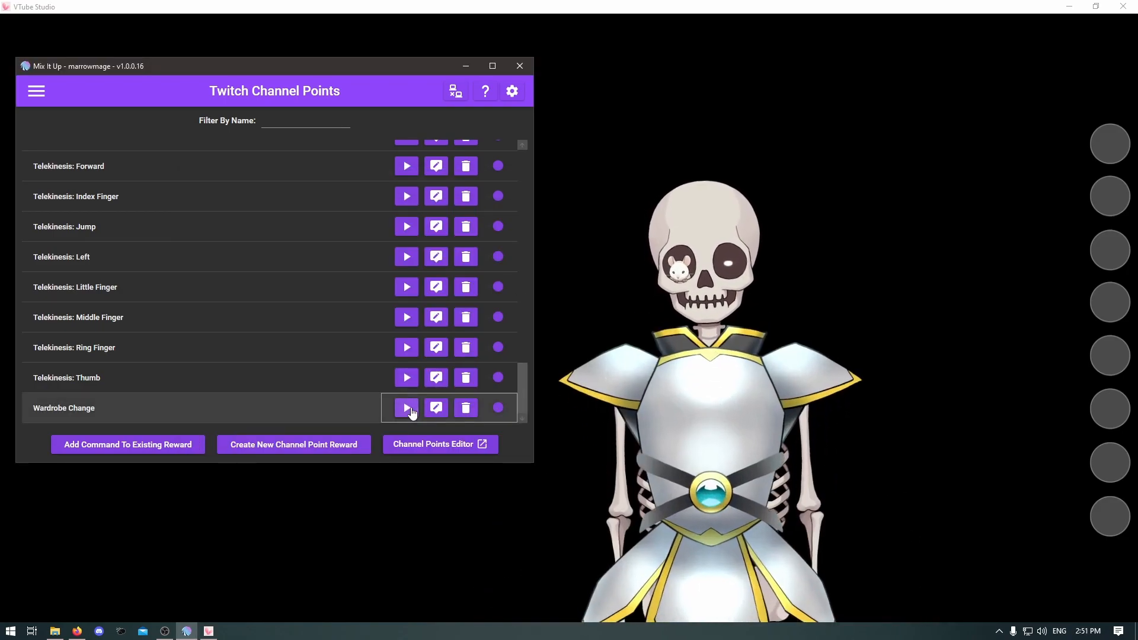